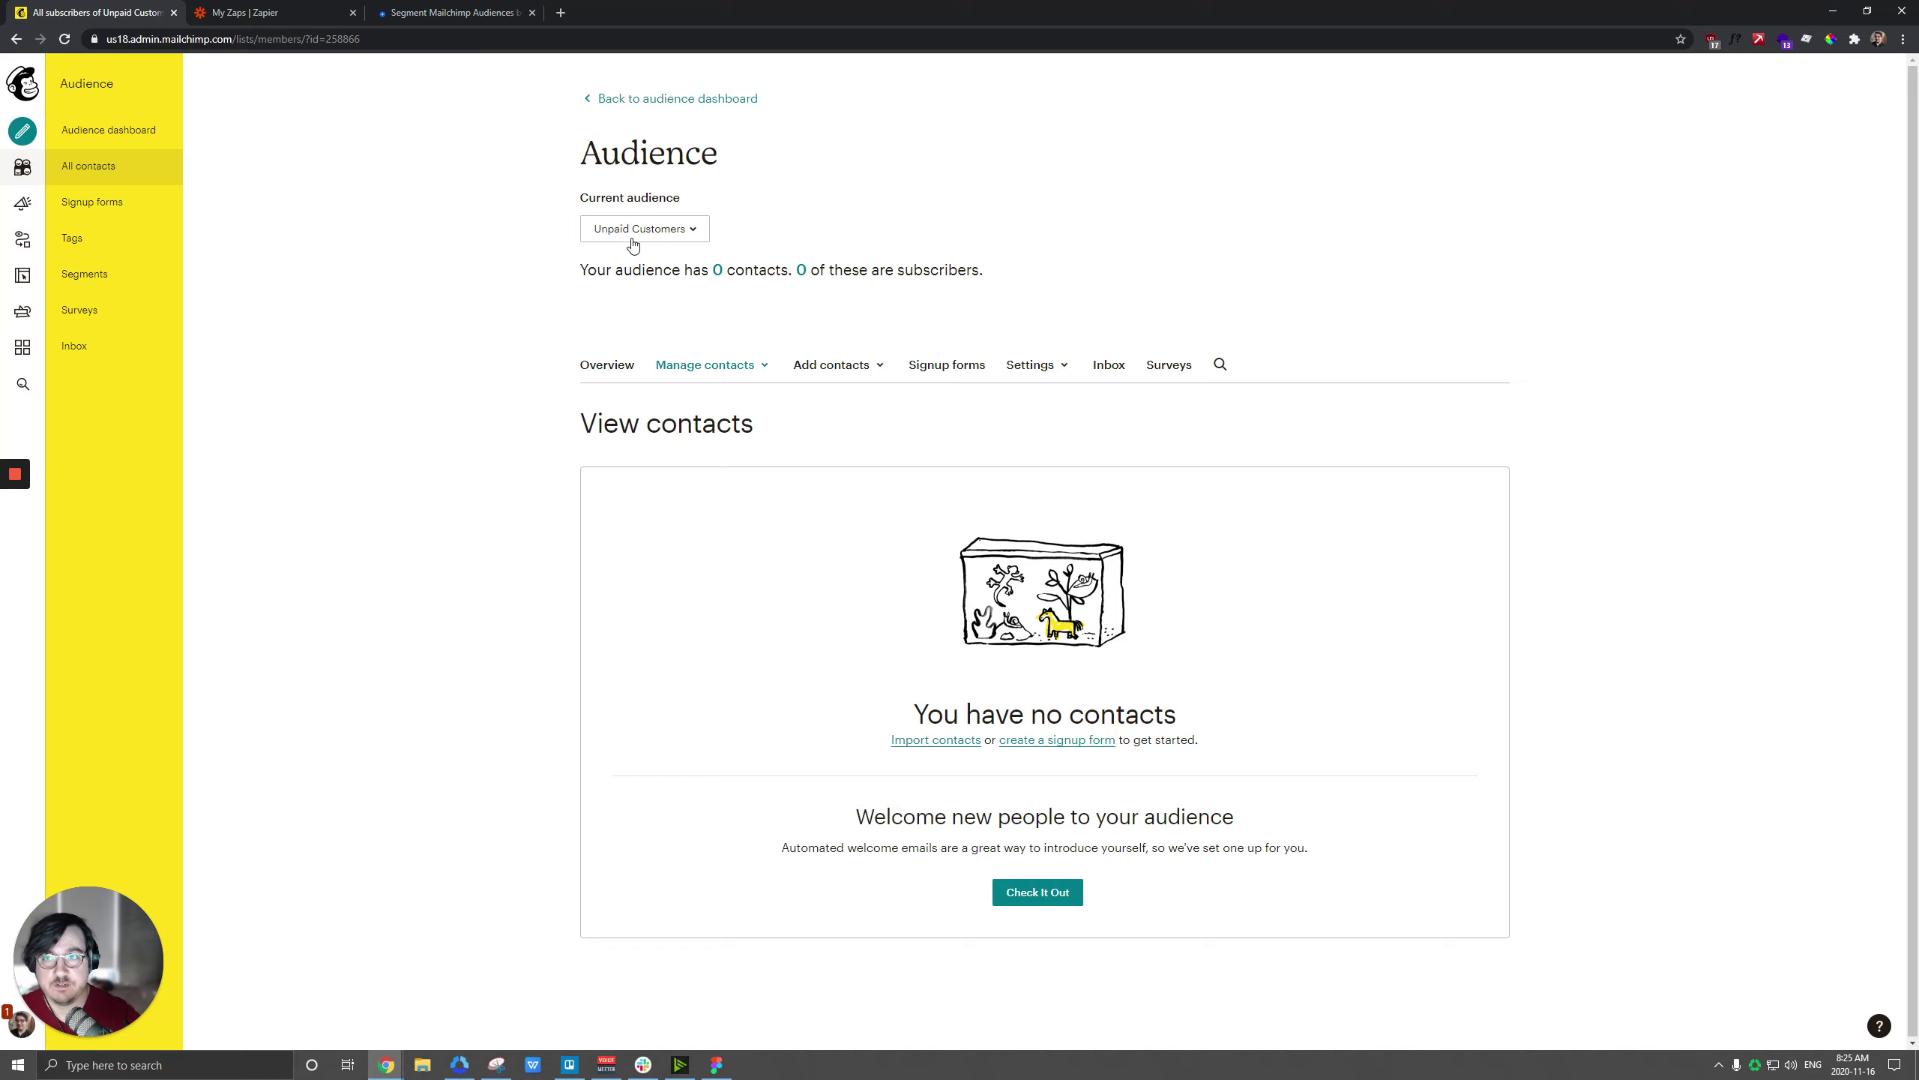
Step: Switch to Zapier and create a new Zap triggered by the New Customer event in Uscreen
click(258, 12)
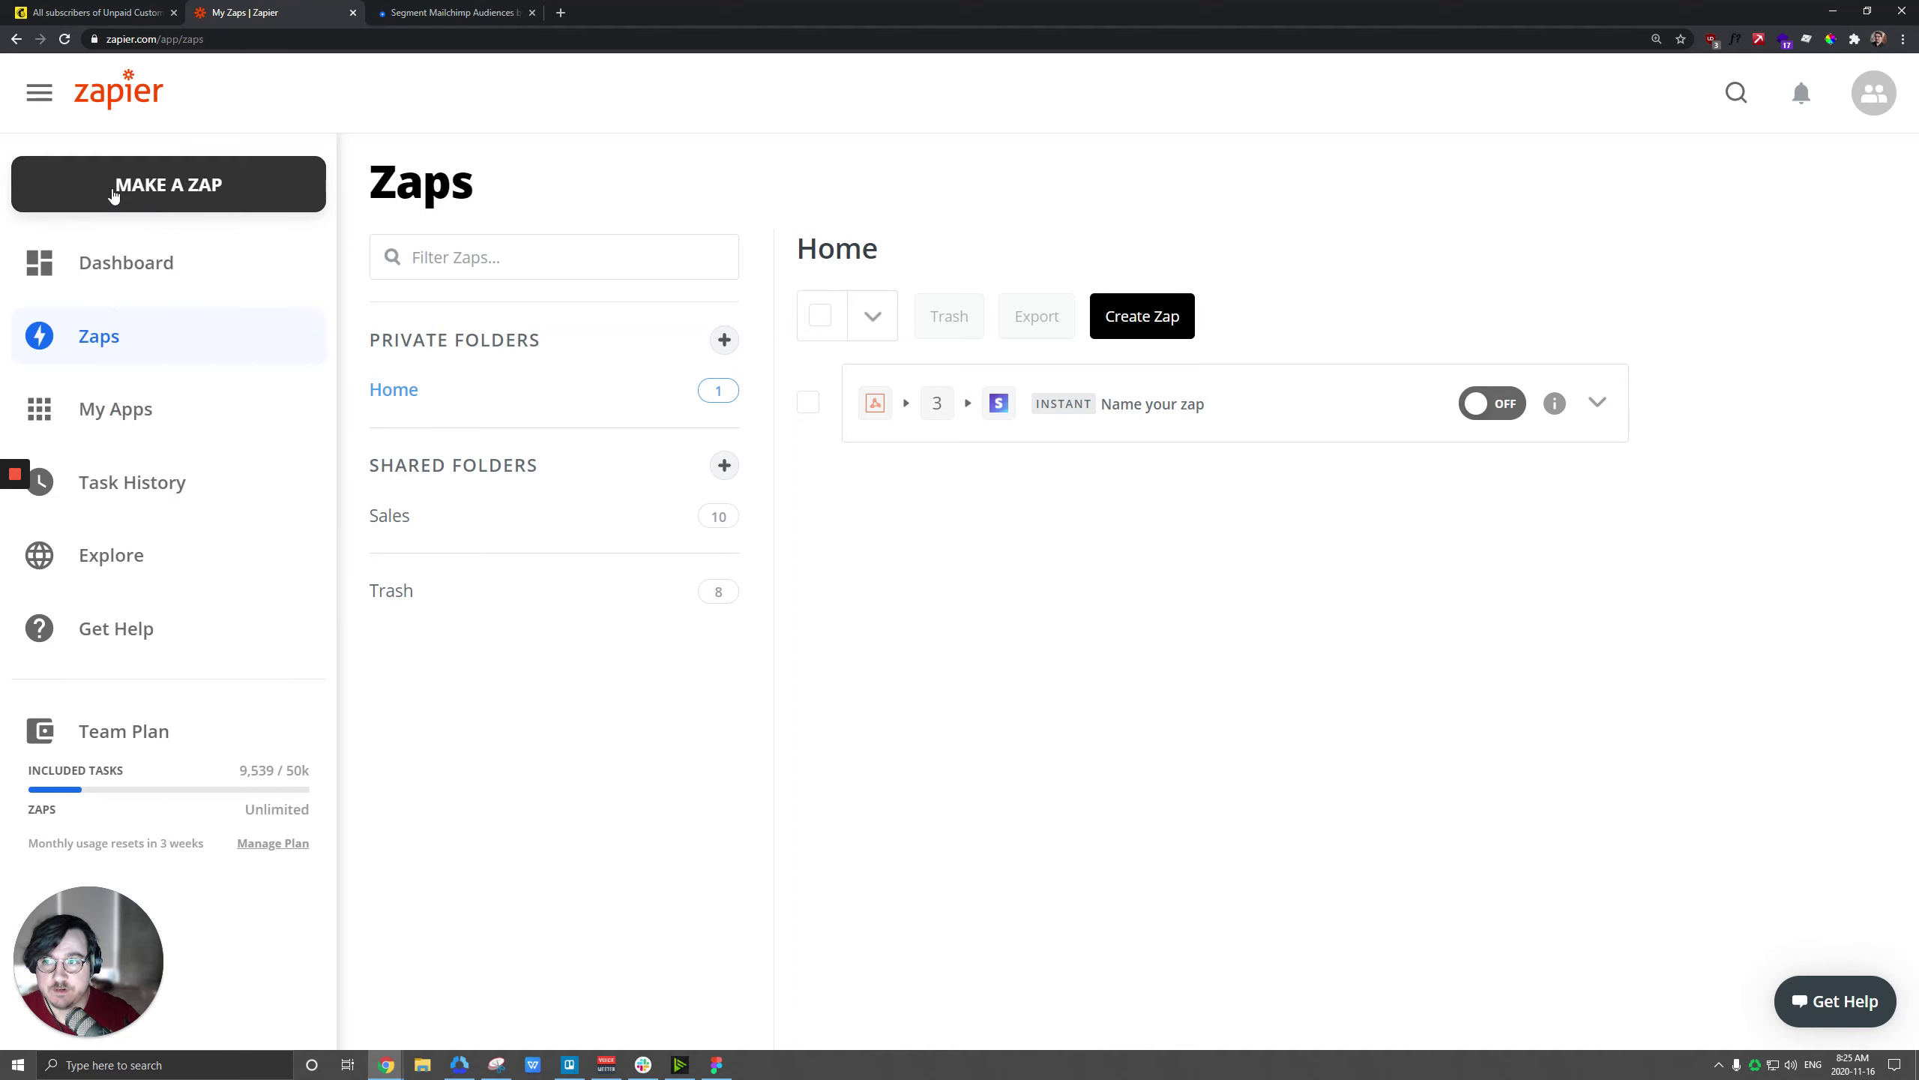
click(149, 193)
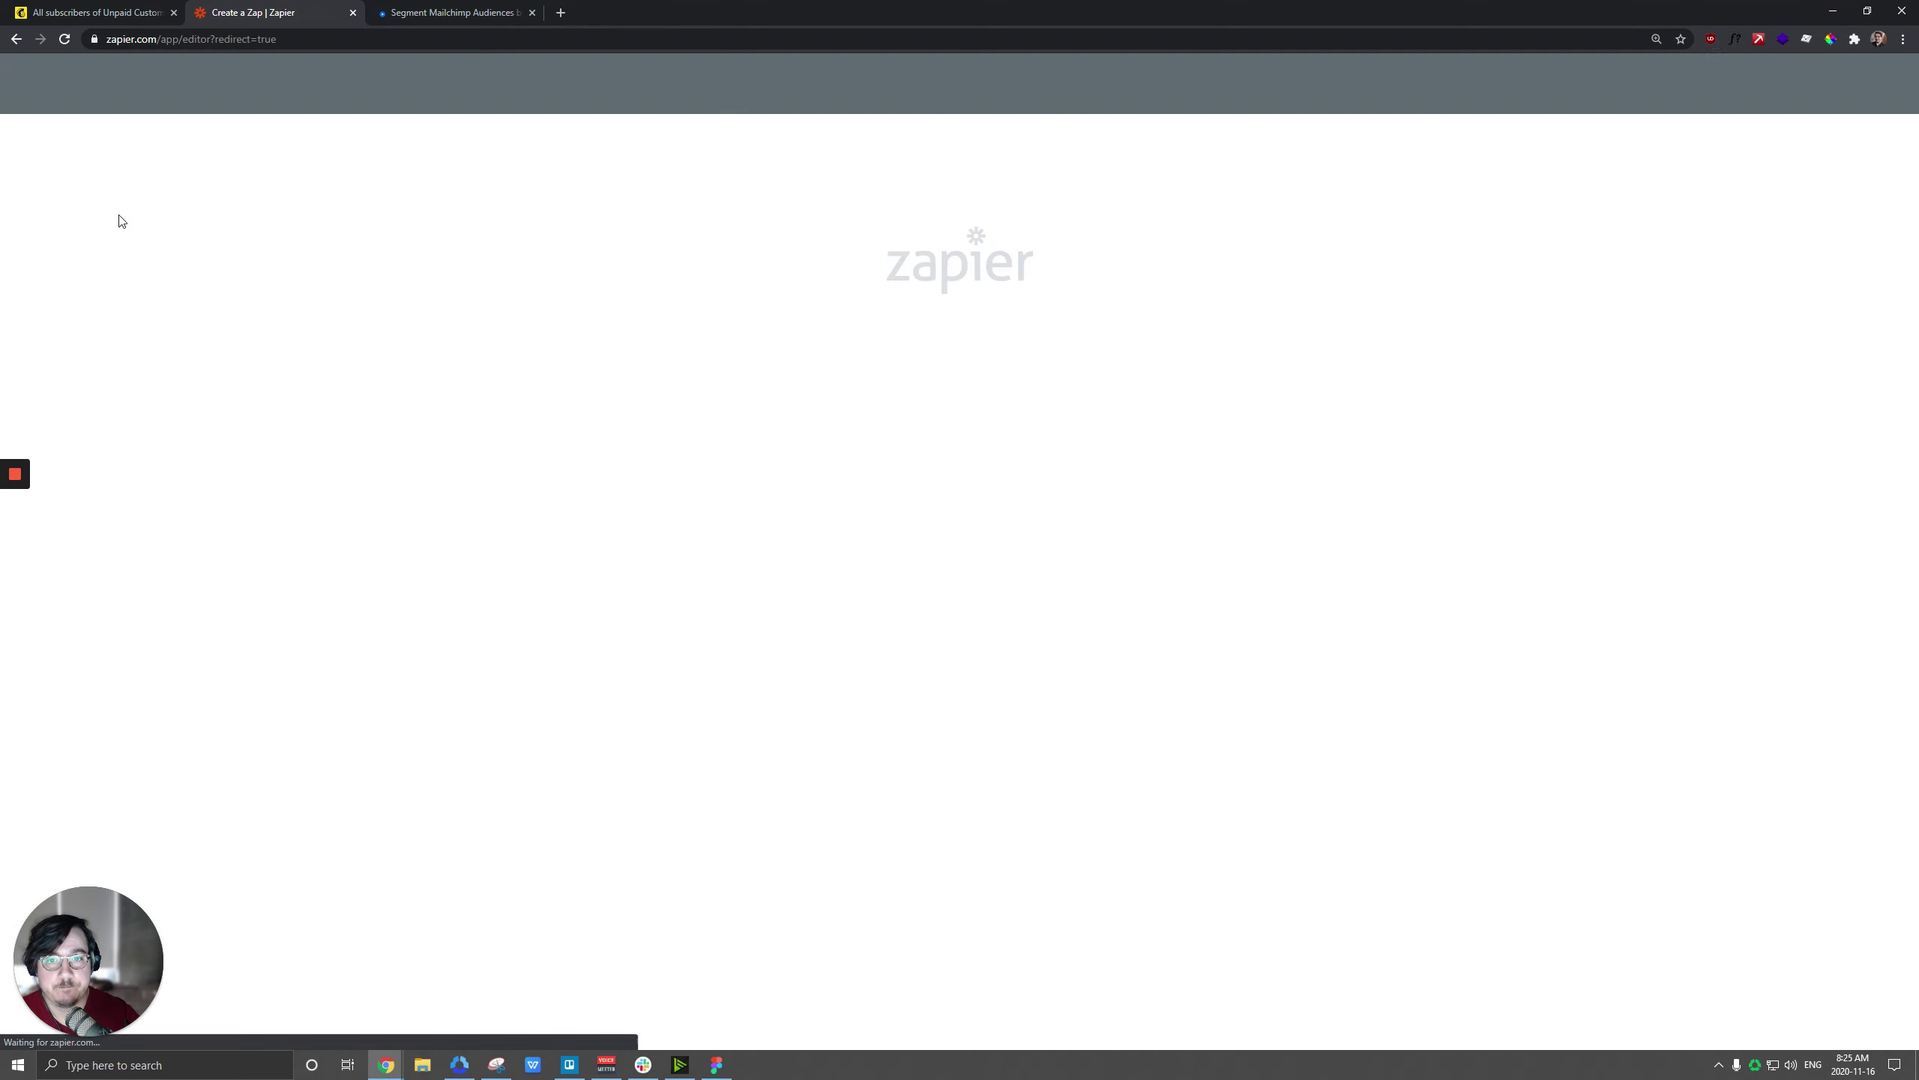
text(uscre)
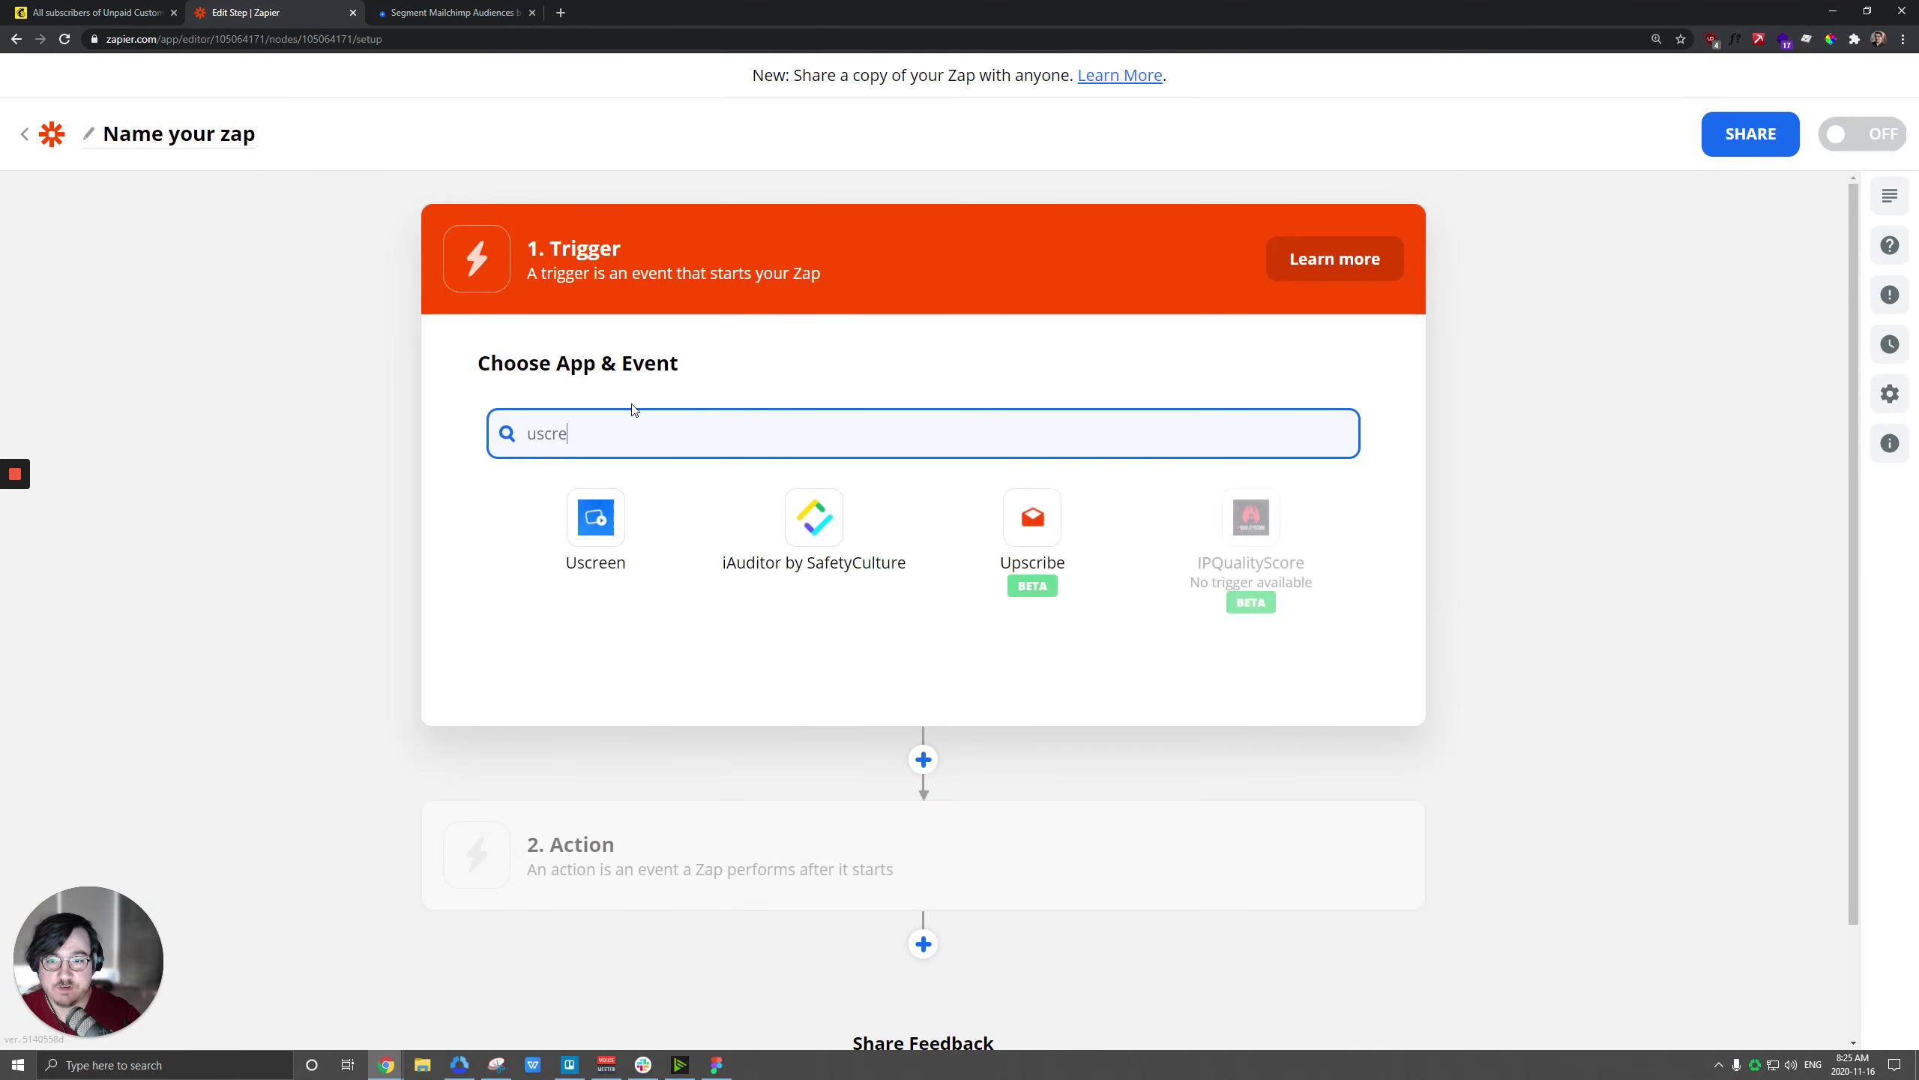
click(611, 558)
click(672, 575)
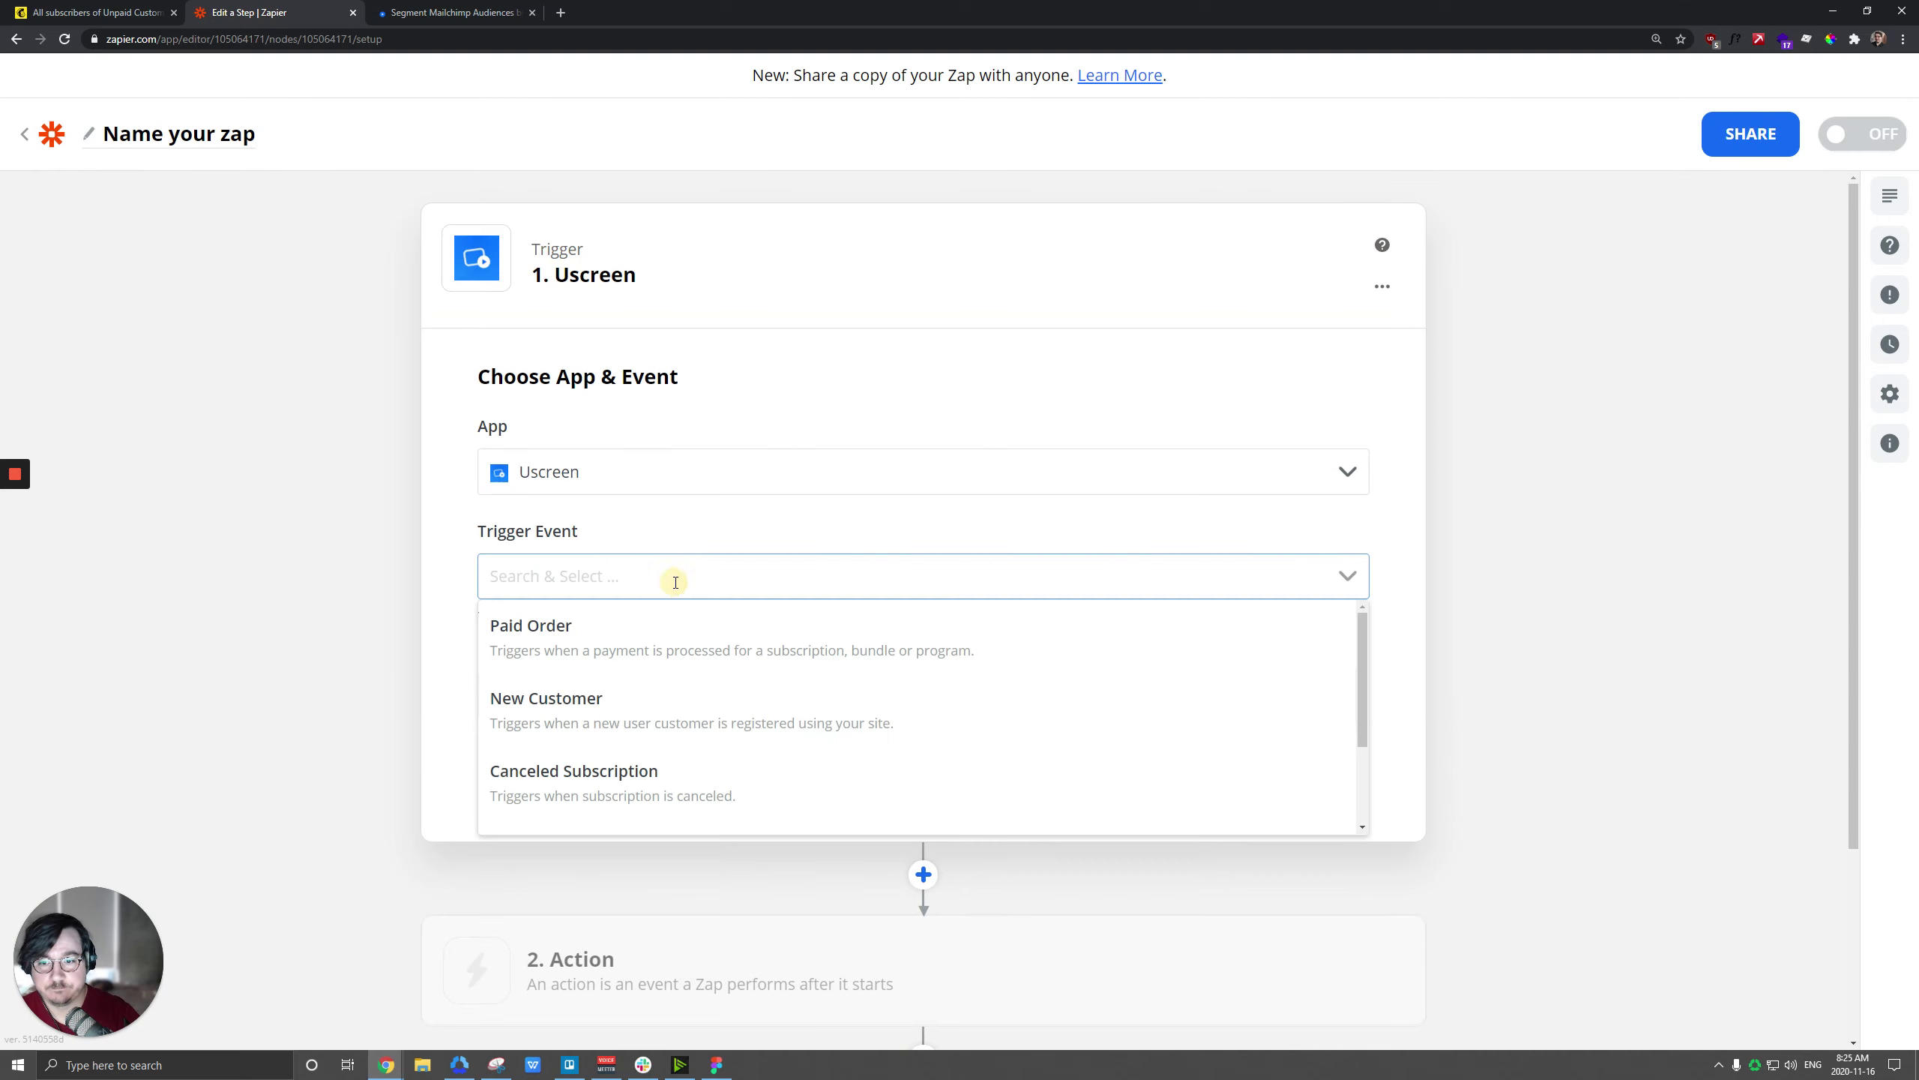
click(595, 724)
click(827, 694)
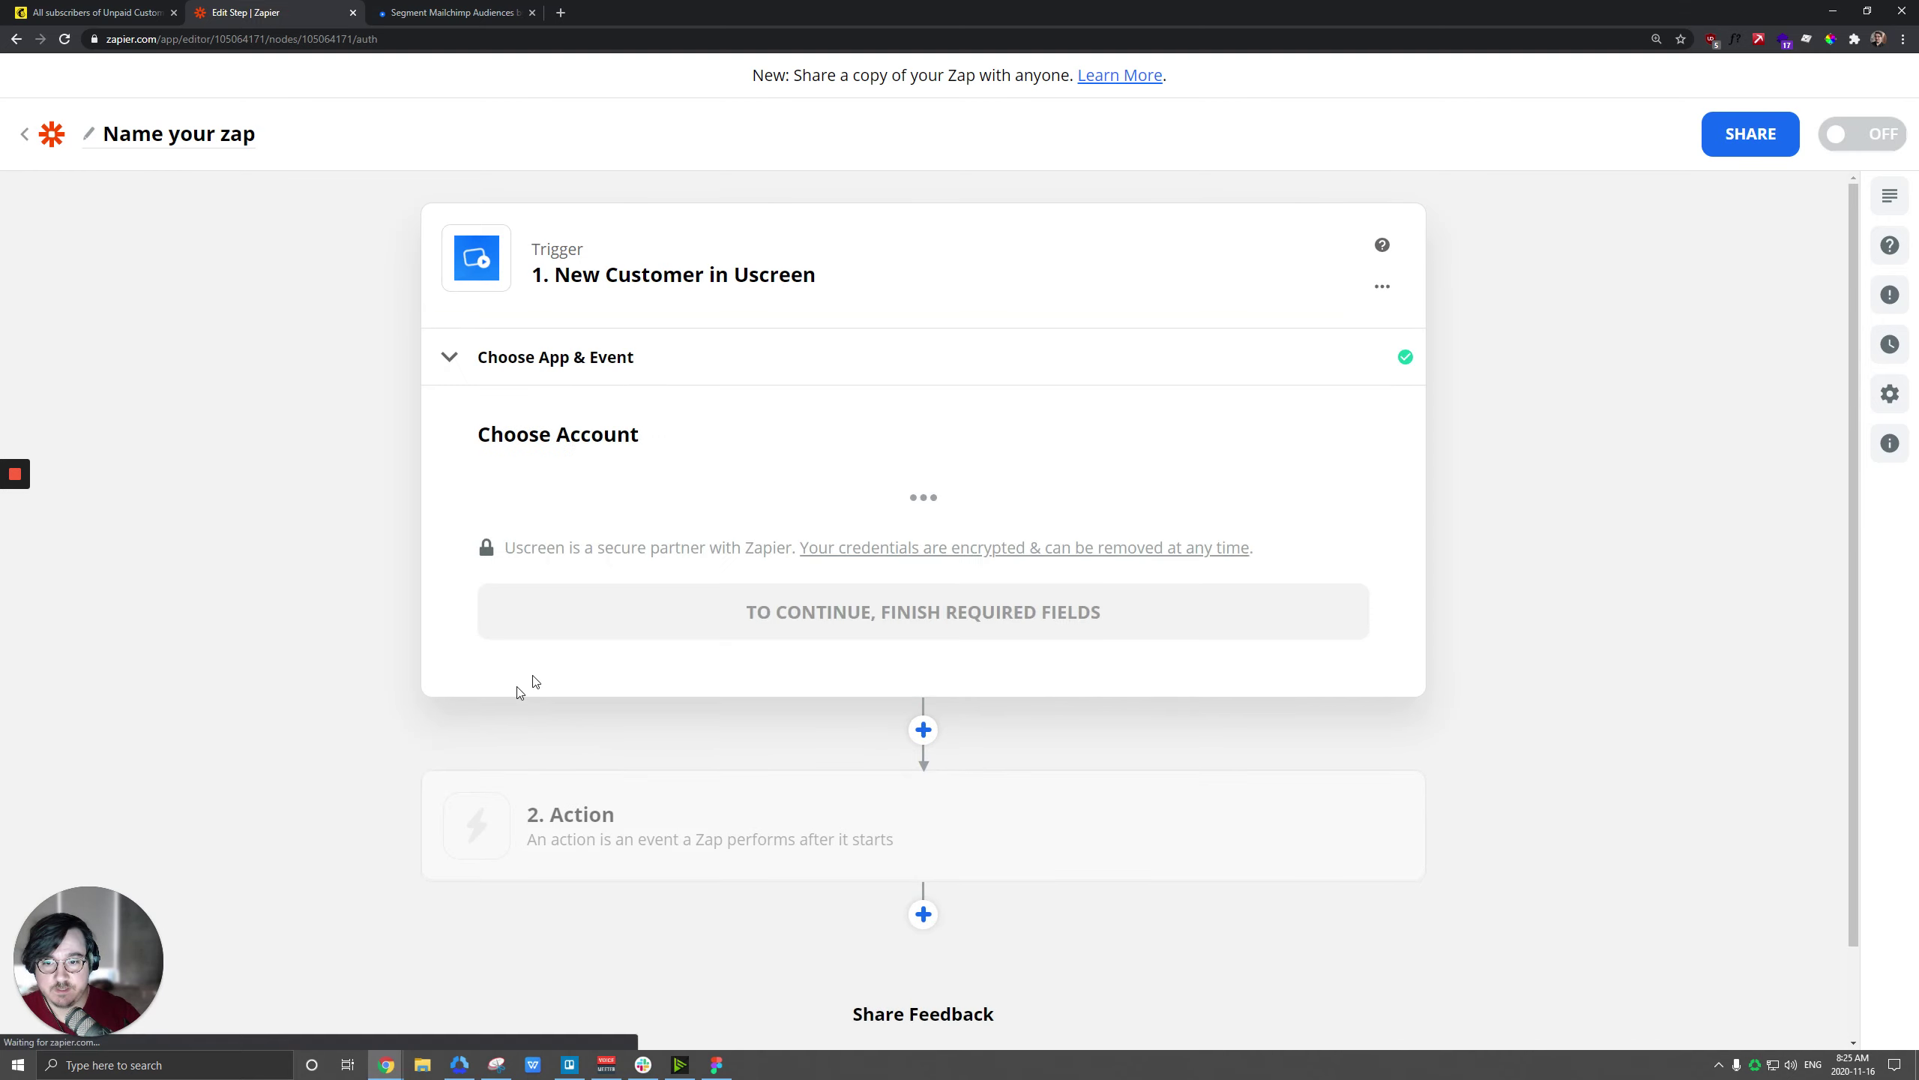
Step: Connect the trigger to the Uscreen The Bread Life #2 account and test it for a sample customer
click(602, 538)
click(591, 656)
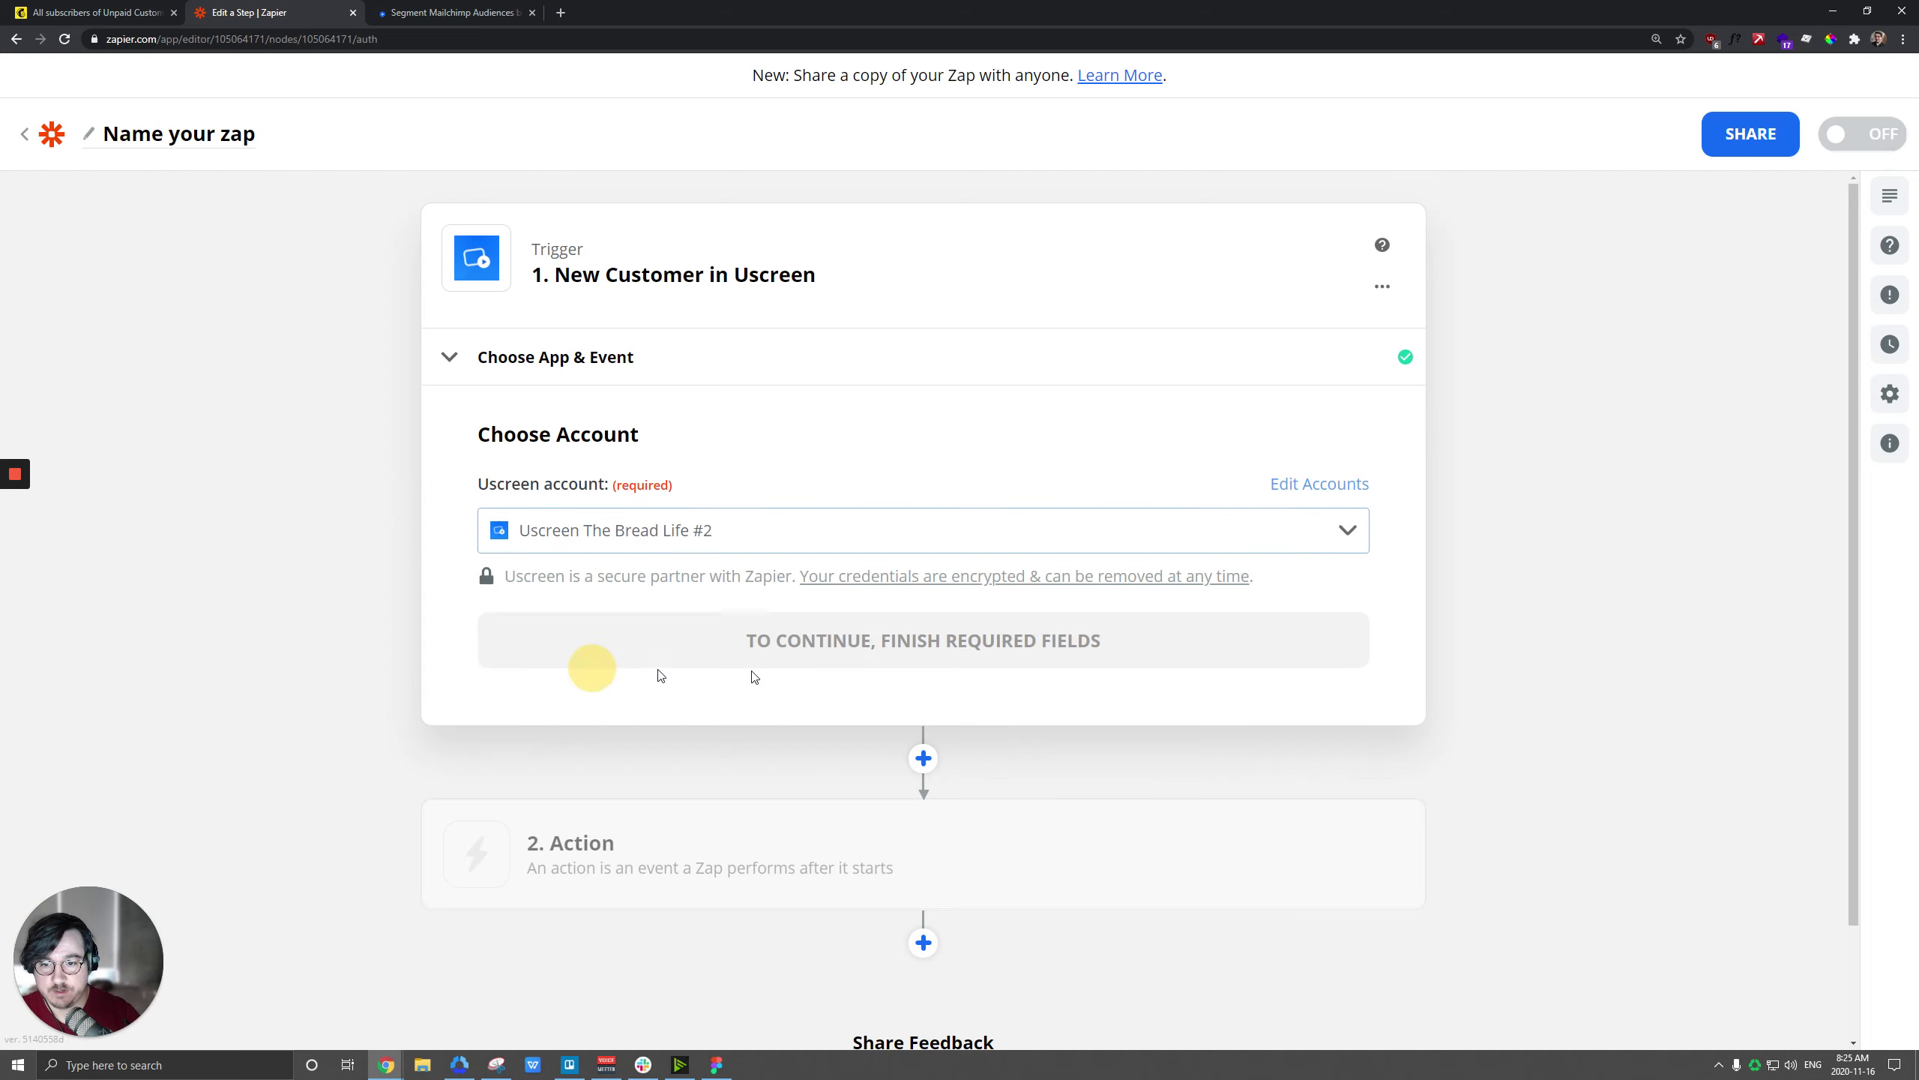
click(836, 654)
click(920, 823)
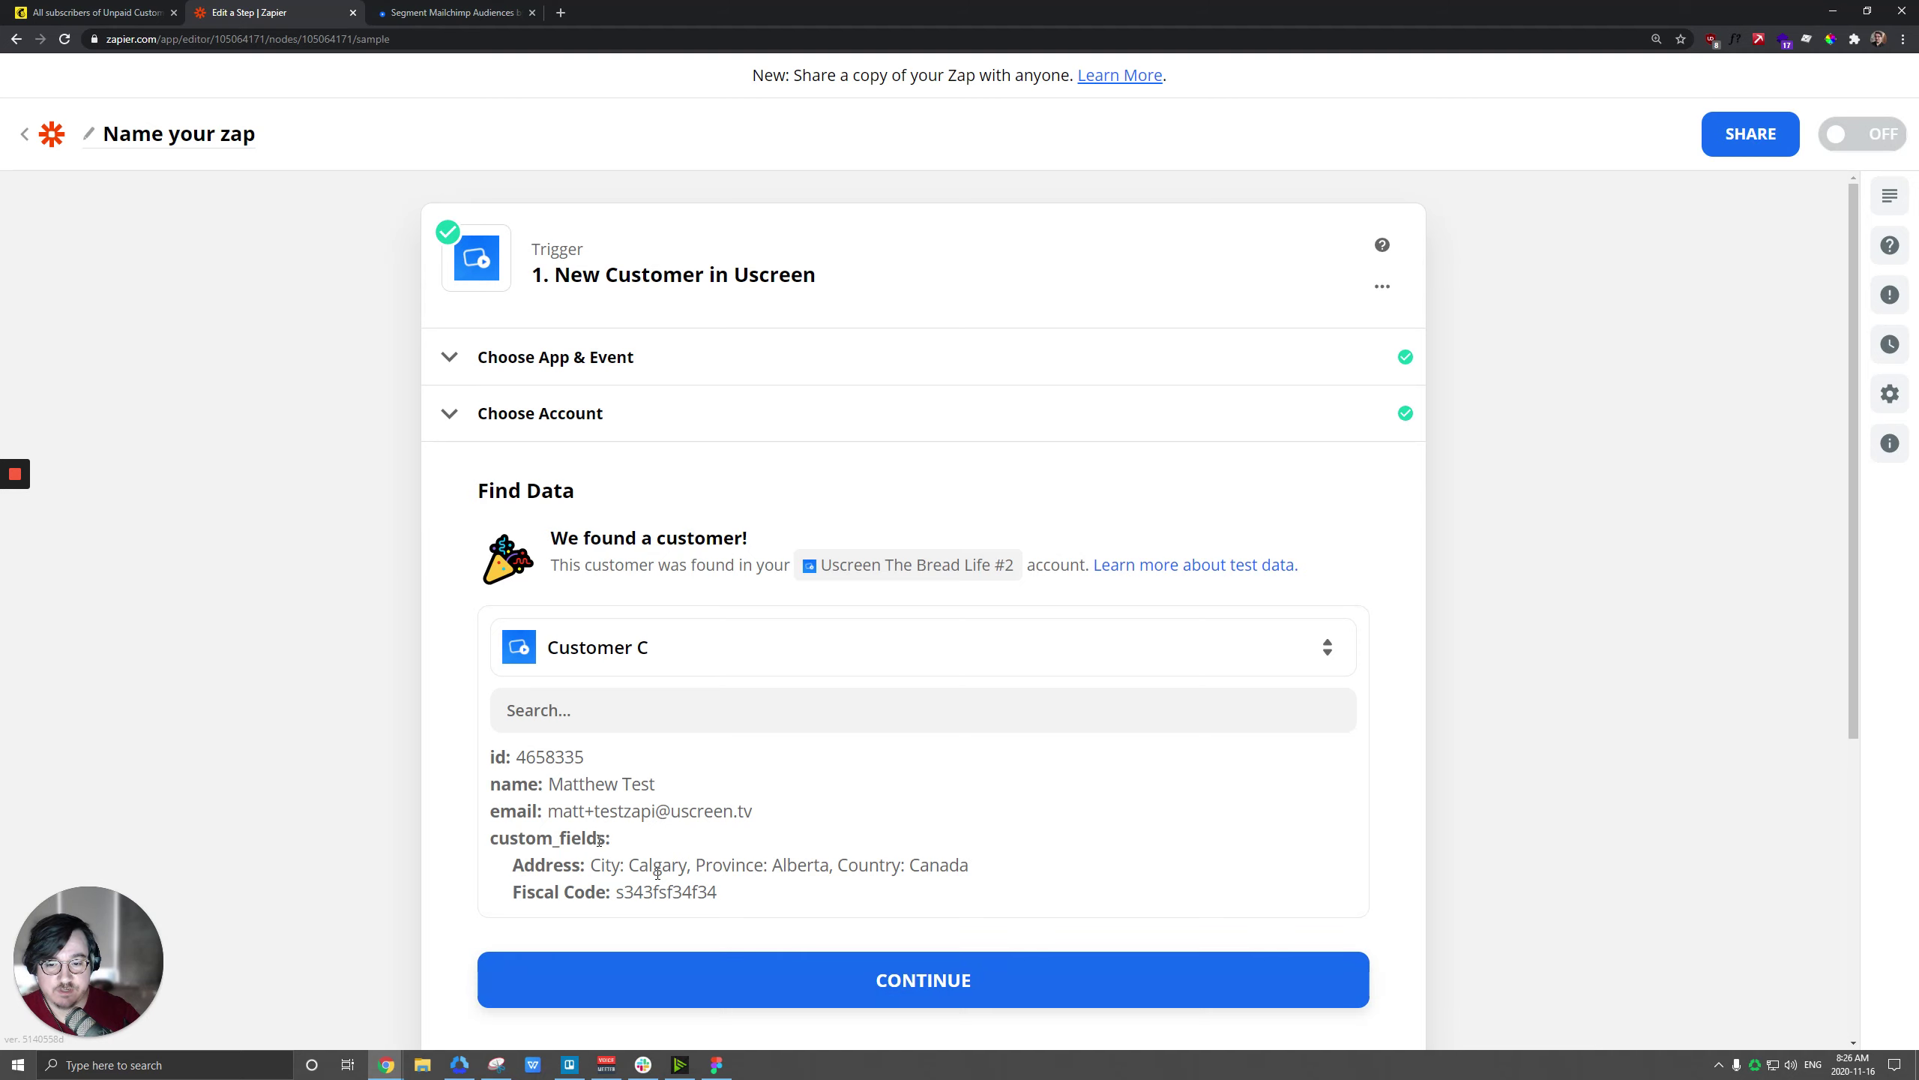
Step: Set up the Zap's second step as a Mailchimp action with the Add/Update Subscriber event
scroll(971, 726, down, 5)
click(869, 732)
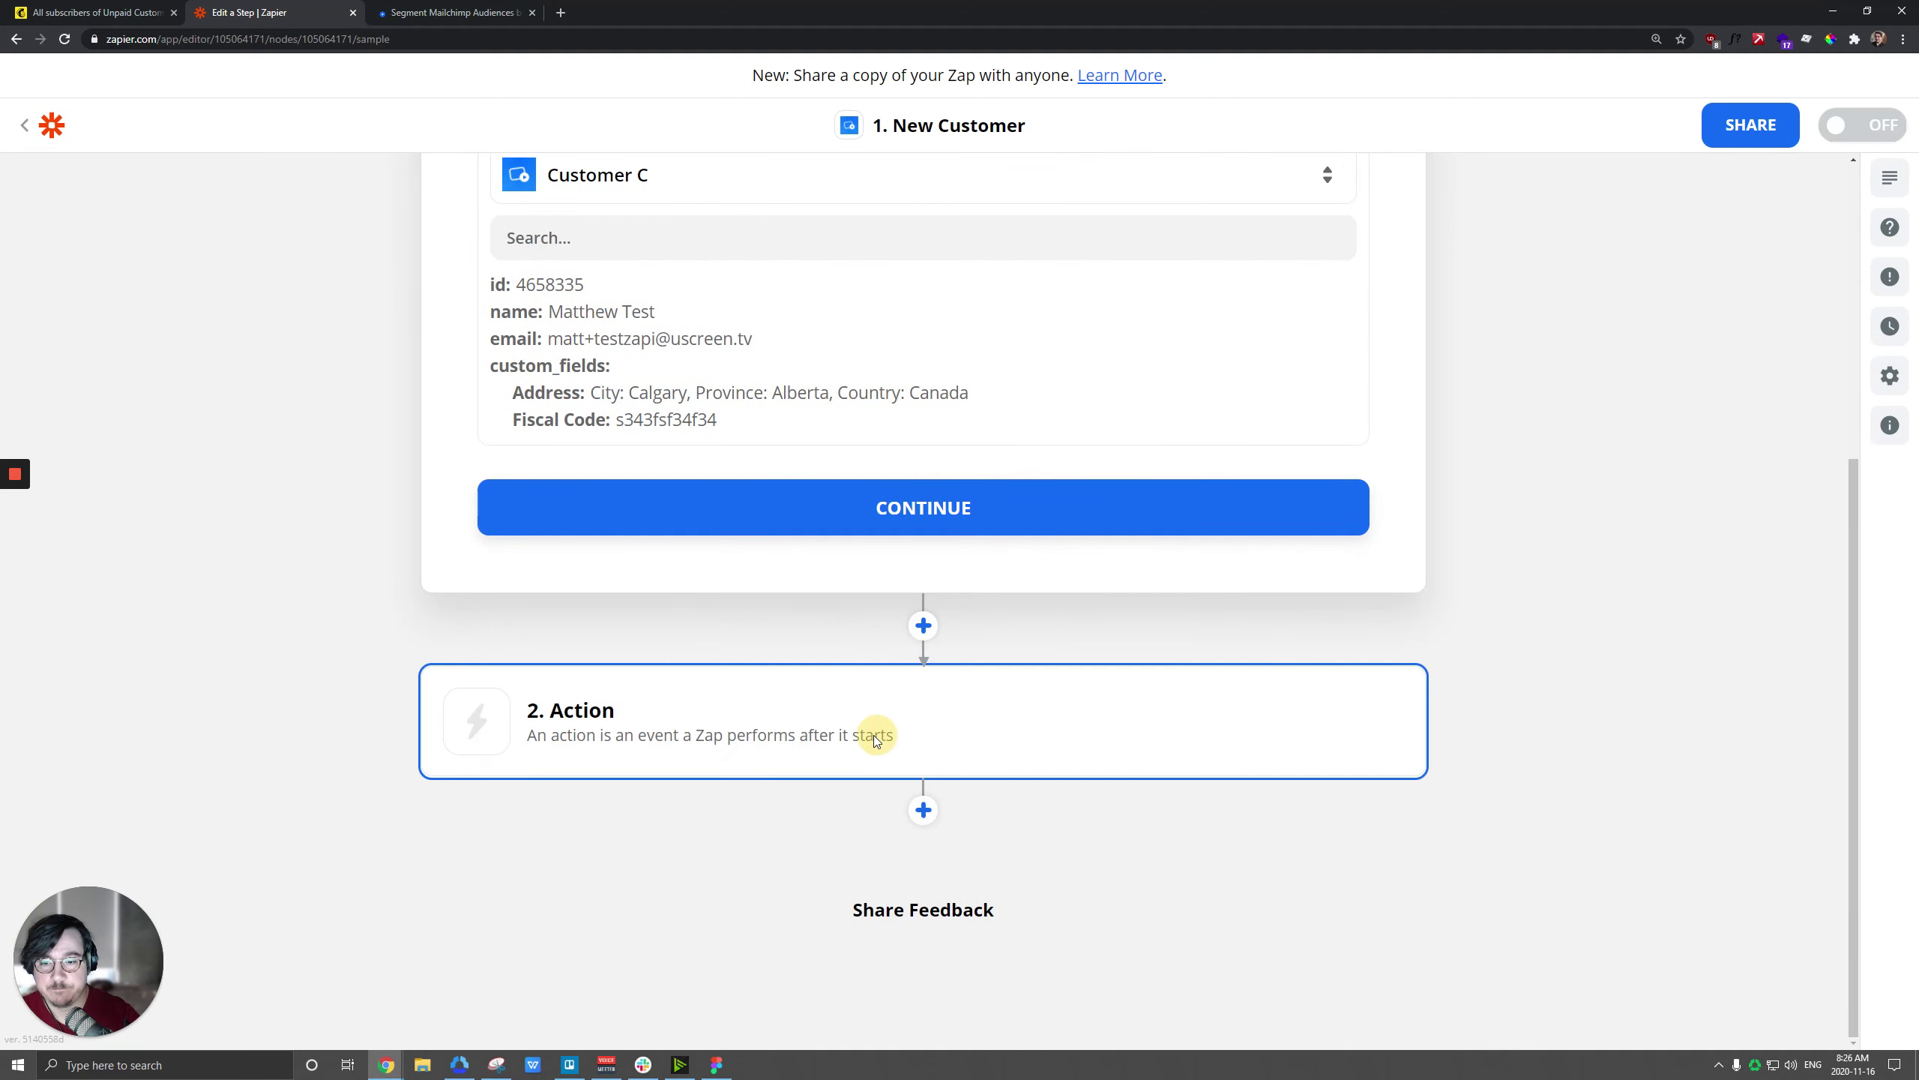
text(mailc)
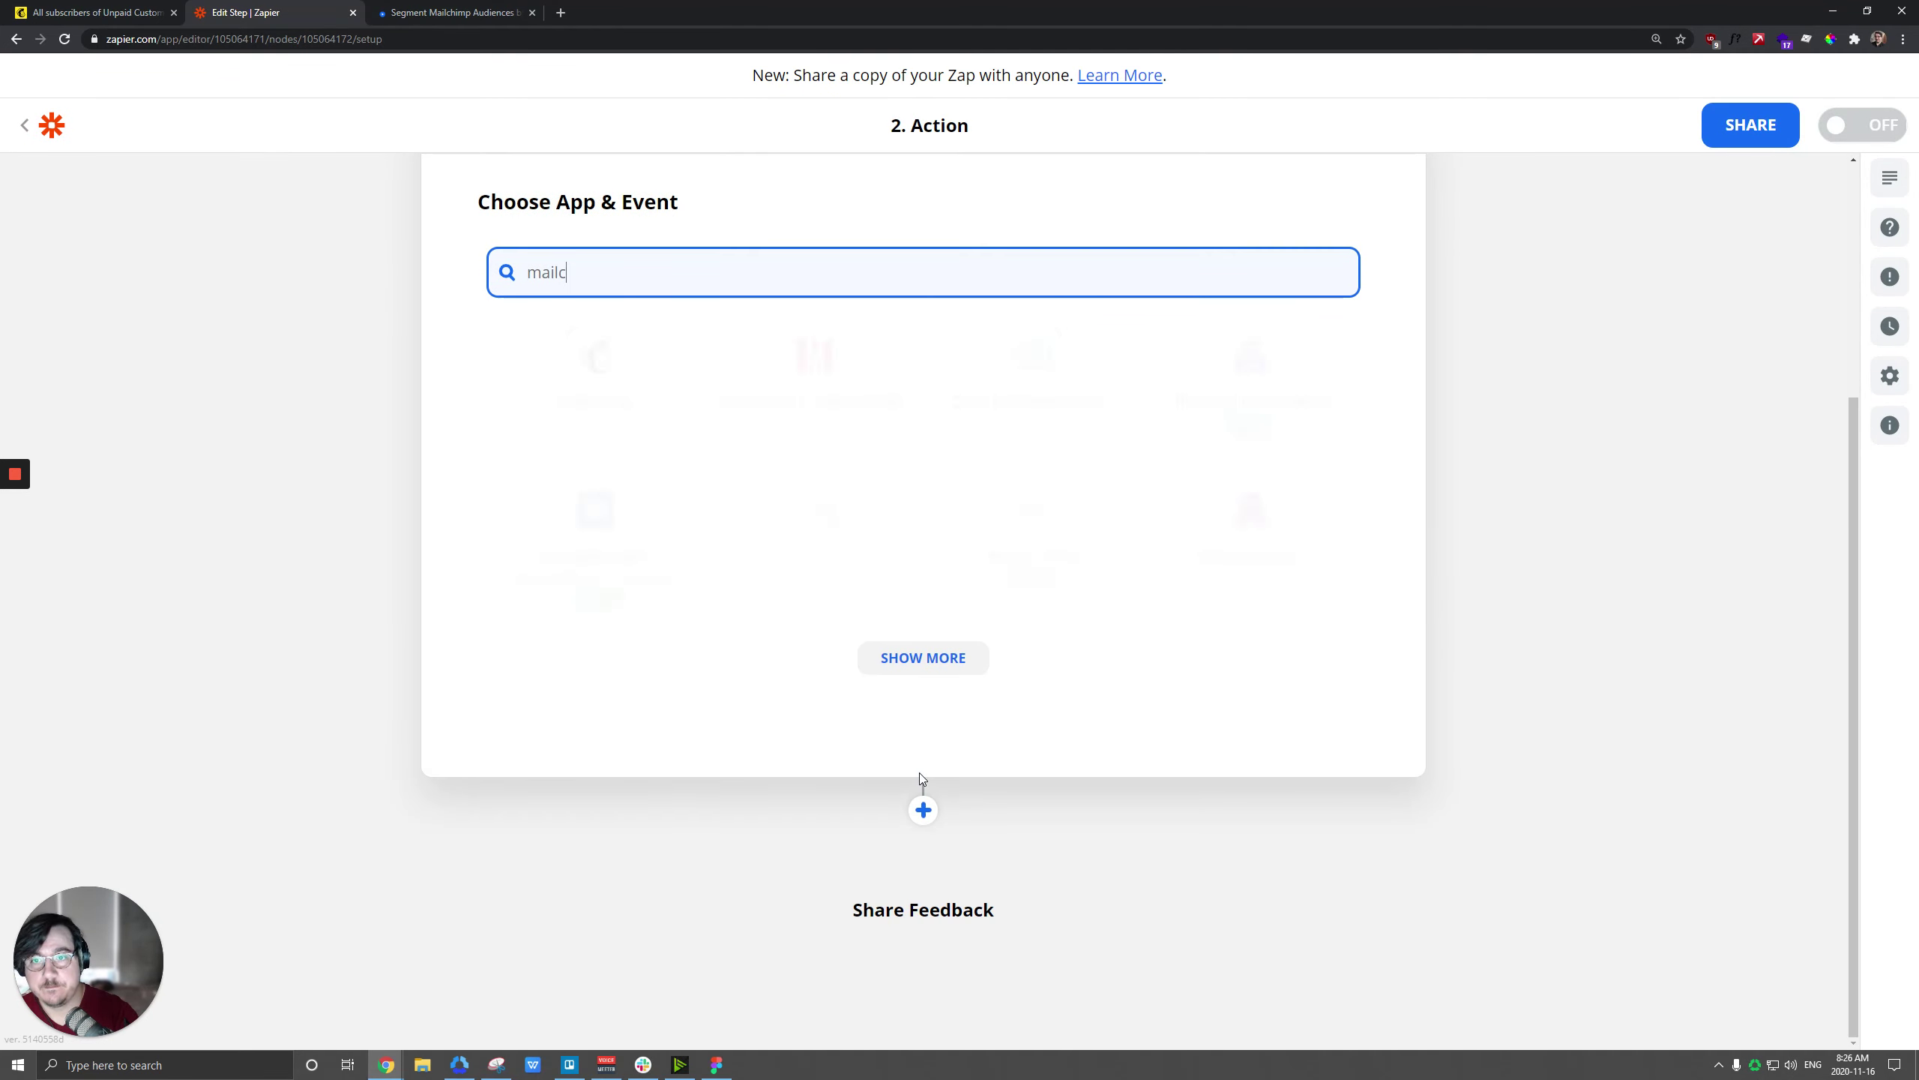
click(615, 437)
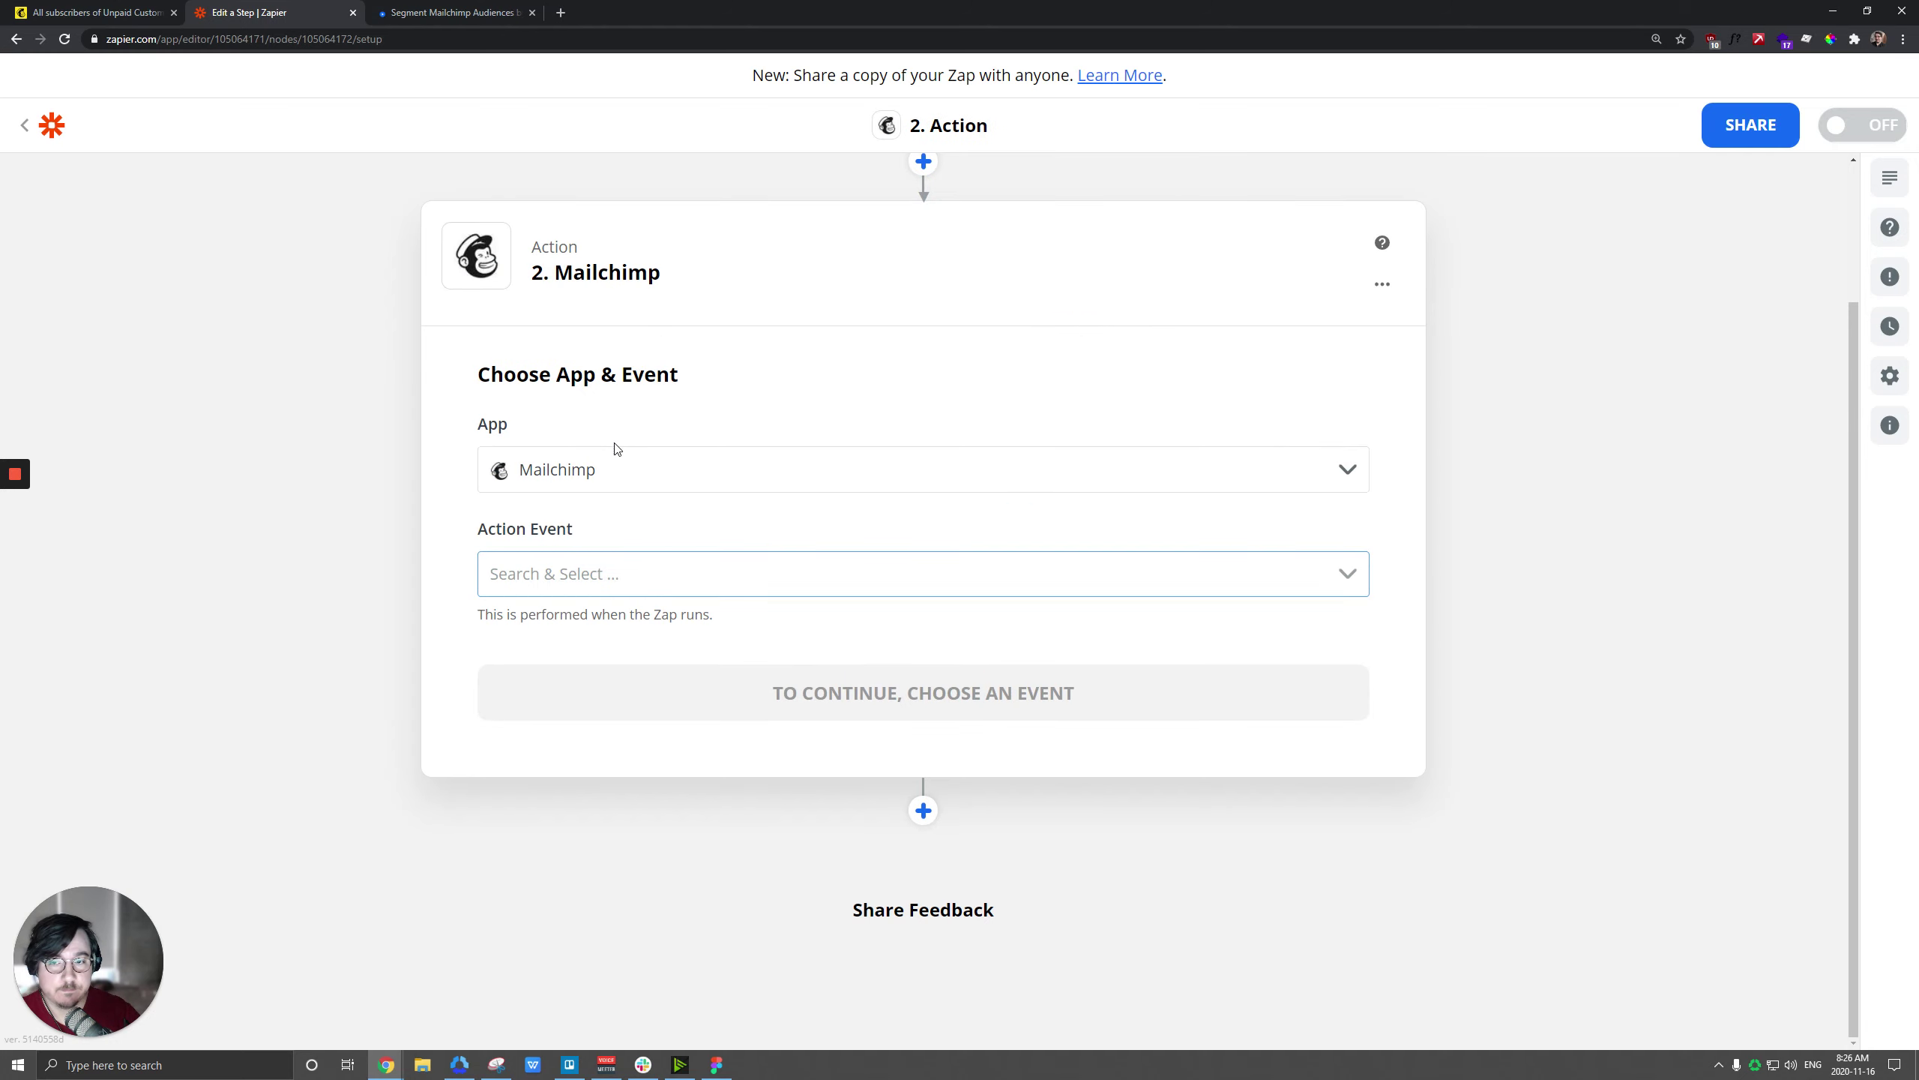
click(696, 572)
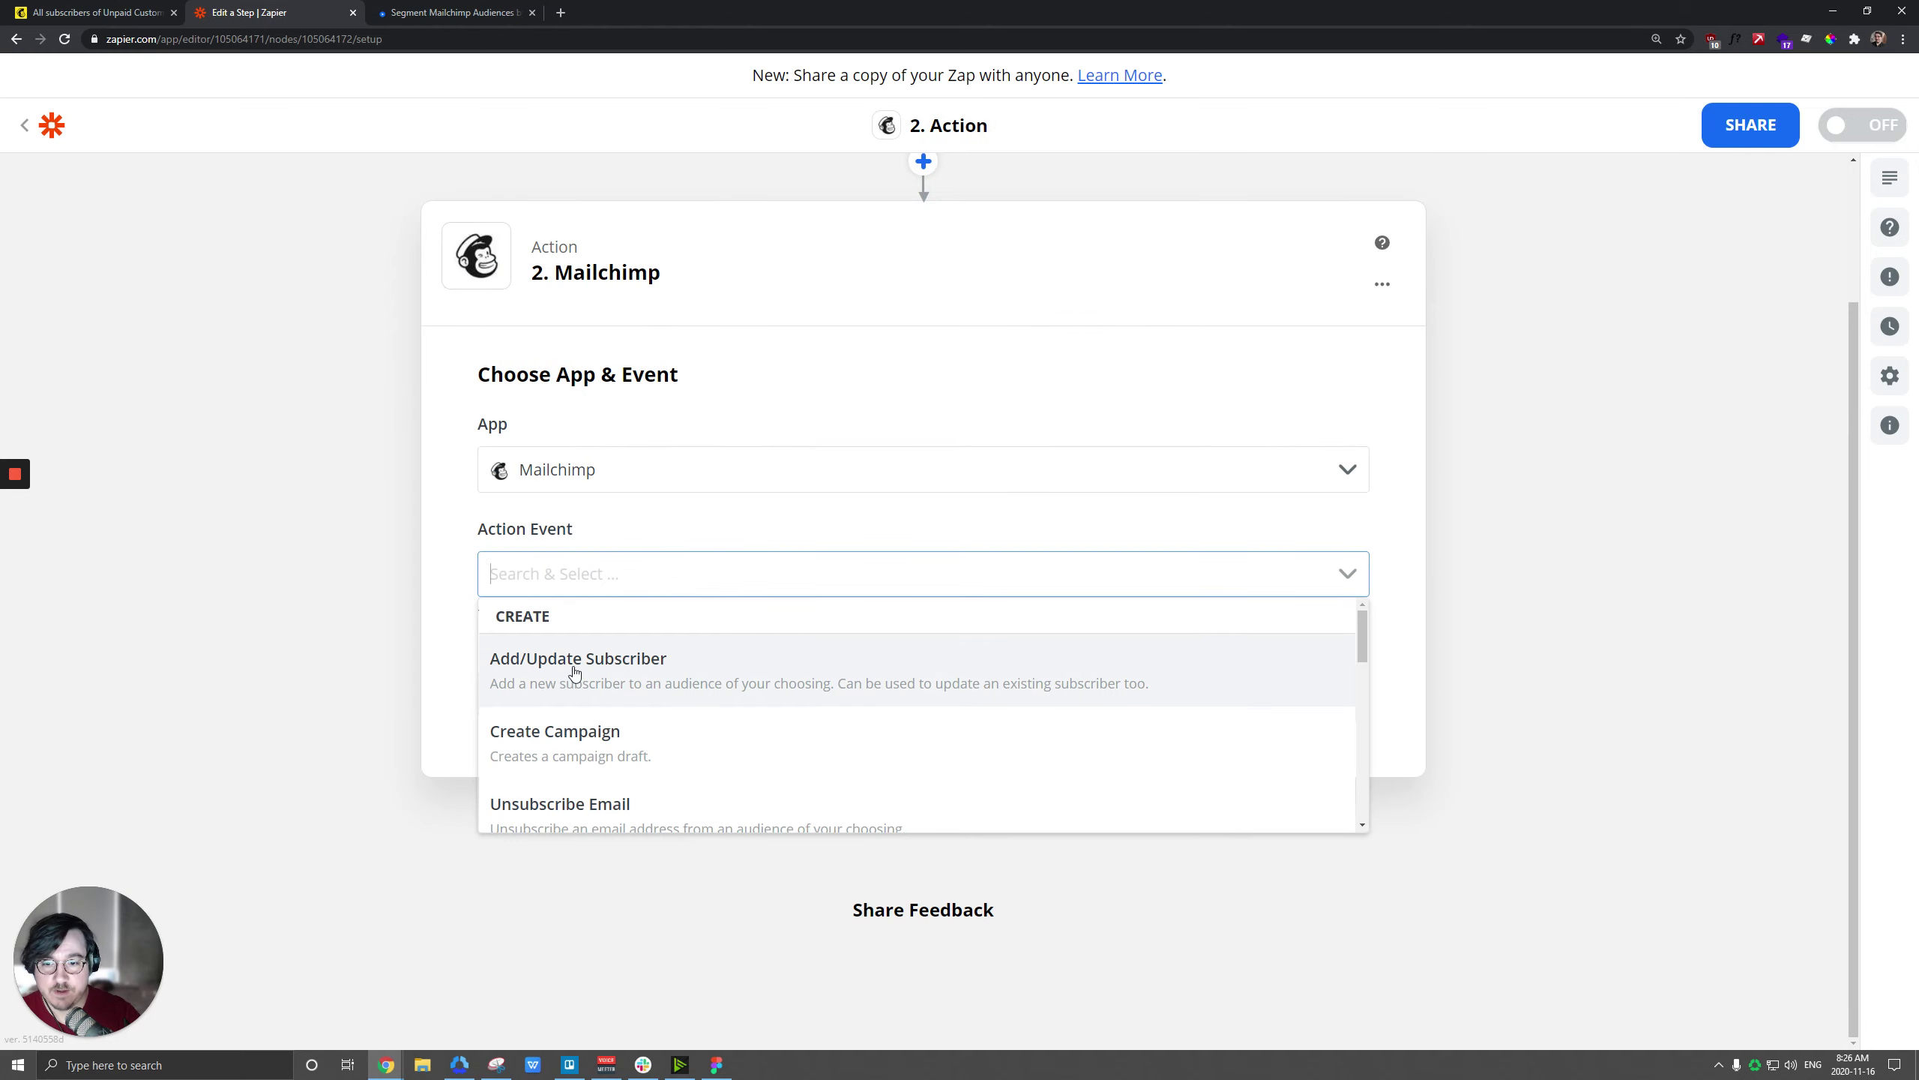
click(611, 672)
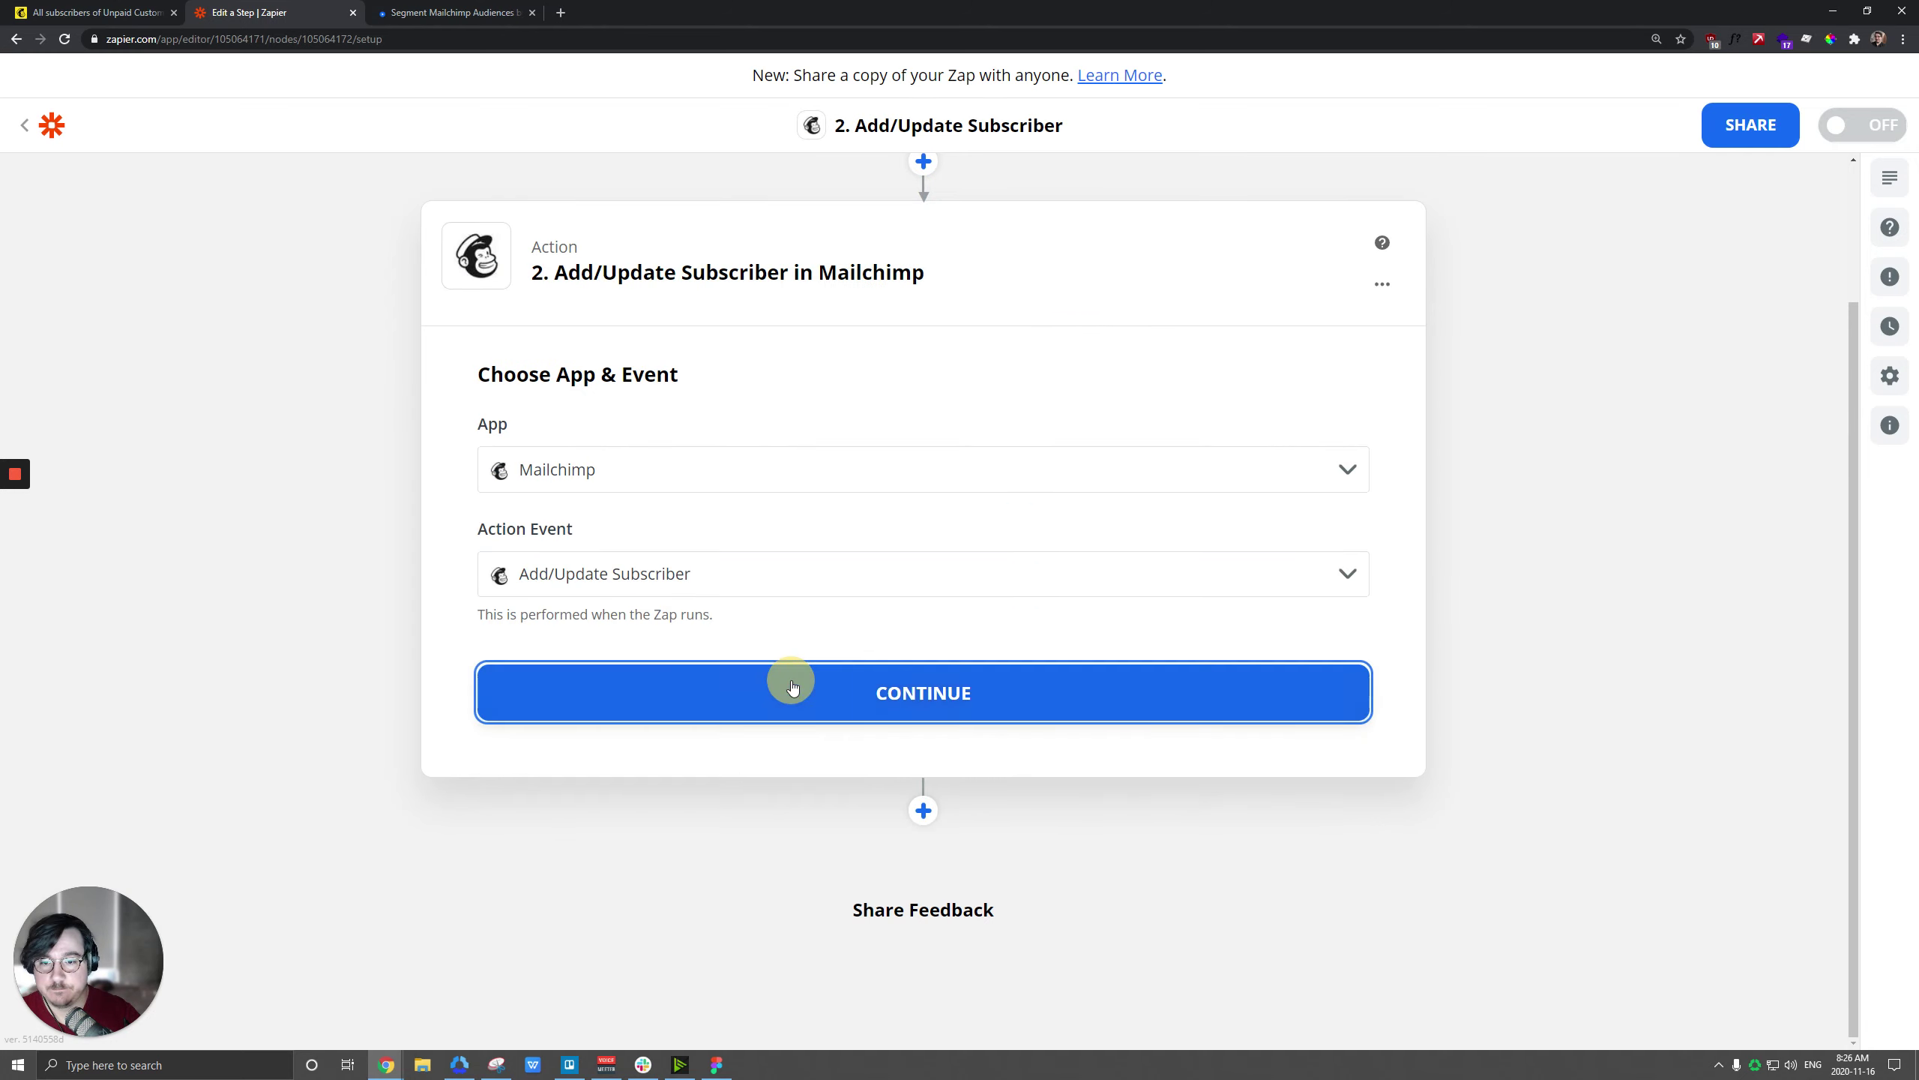
click(783, 678)
Step: Choose the connected Mailchimp account for the Add/Update Subscriber action and continue to its subscriber fields
click(711, 571)
click(605, 651)
click(865, 689)
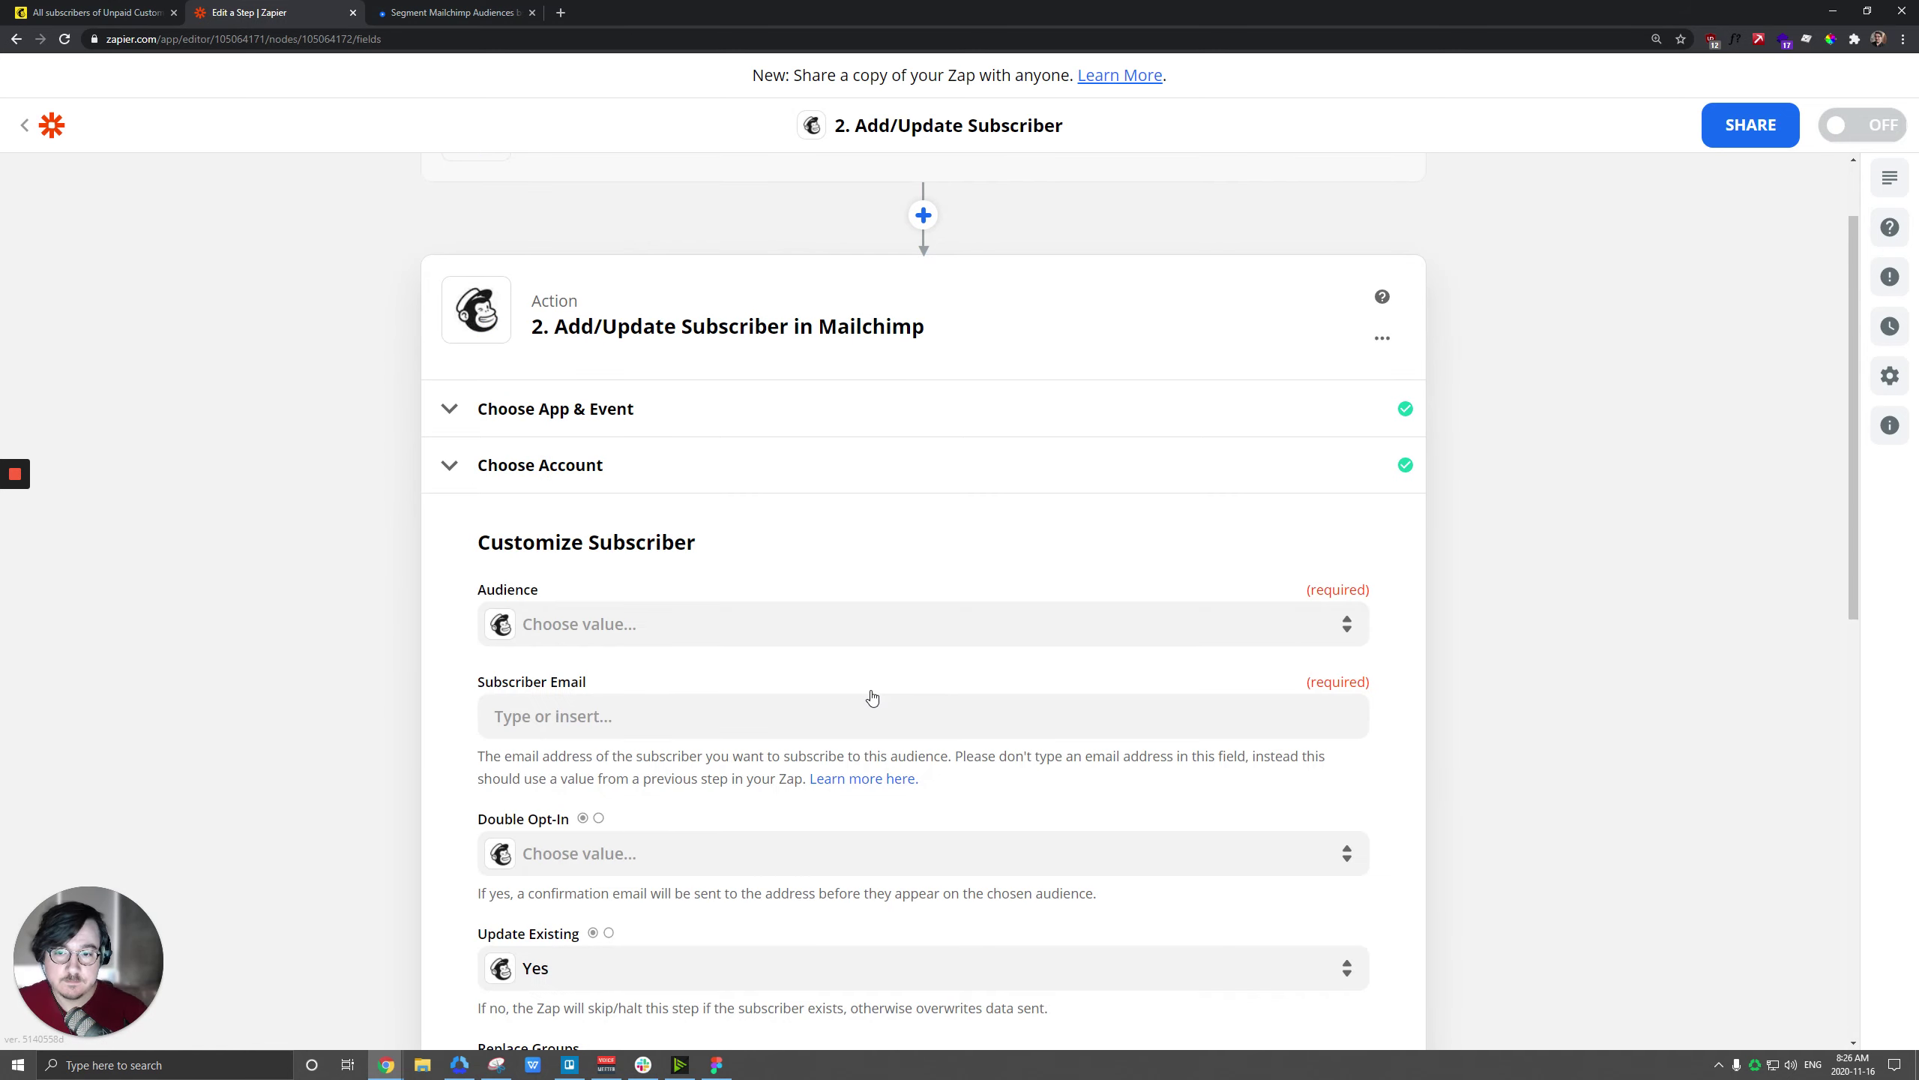
Step: Set the Mailchimp action's Audience to Unpaid Customers
click(733, 624)
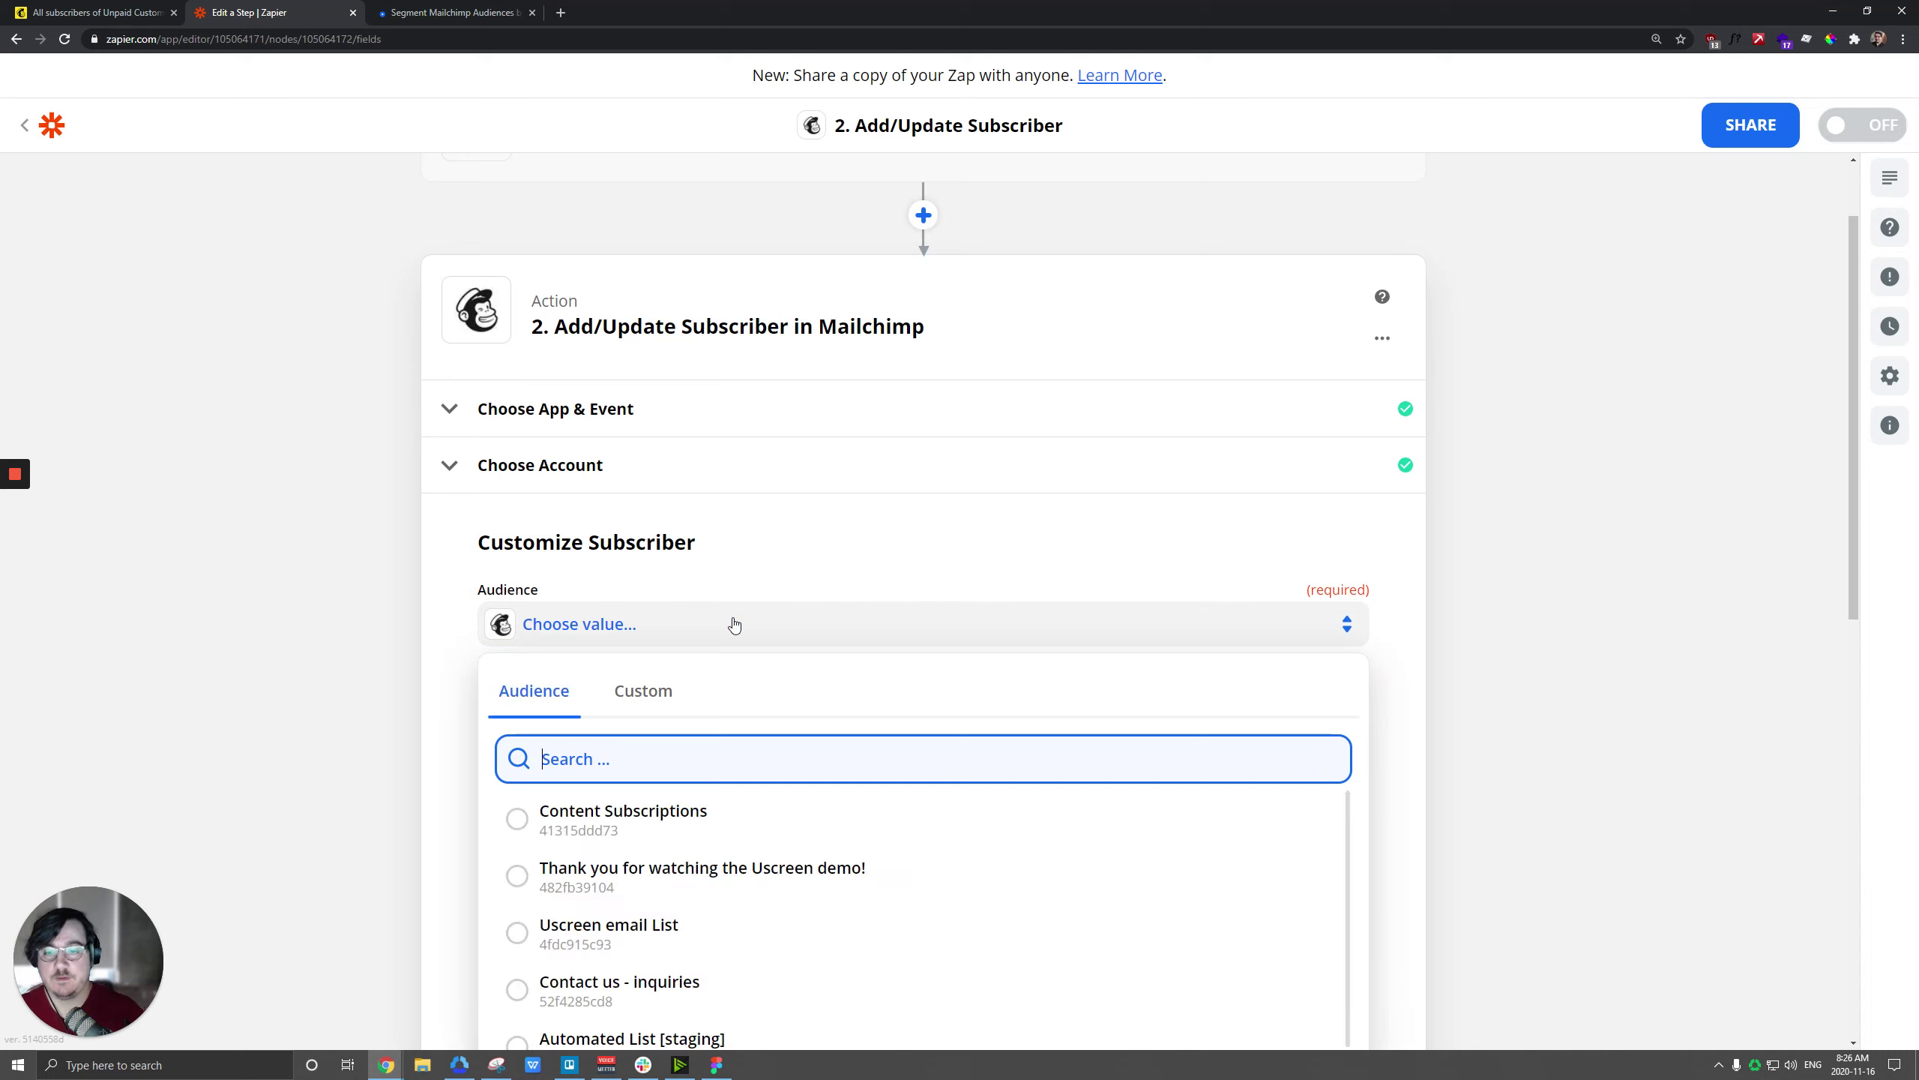
text(pa)
key(BackSpace)
key(BackSpace)
text(unpaid)
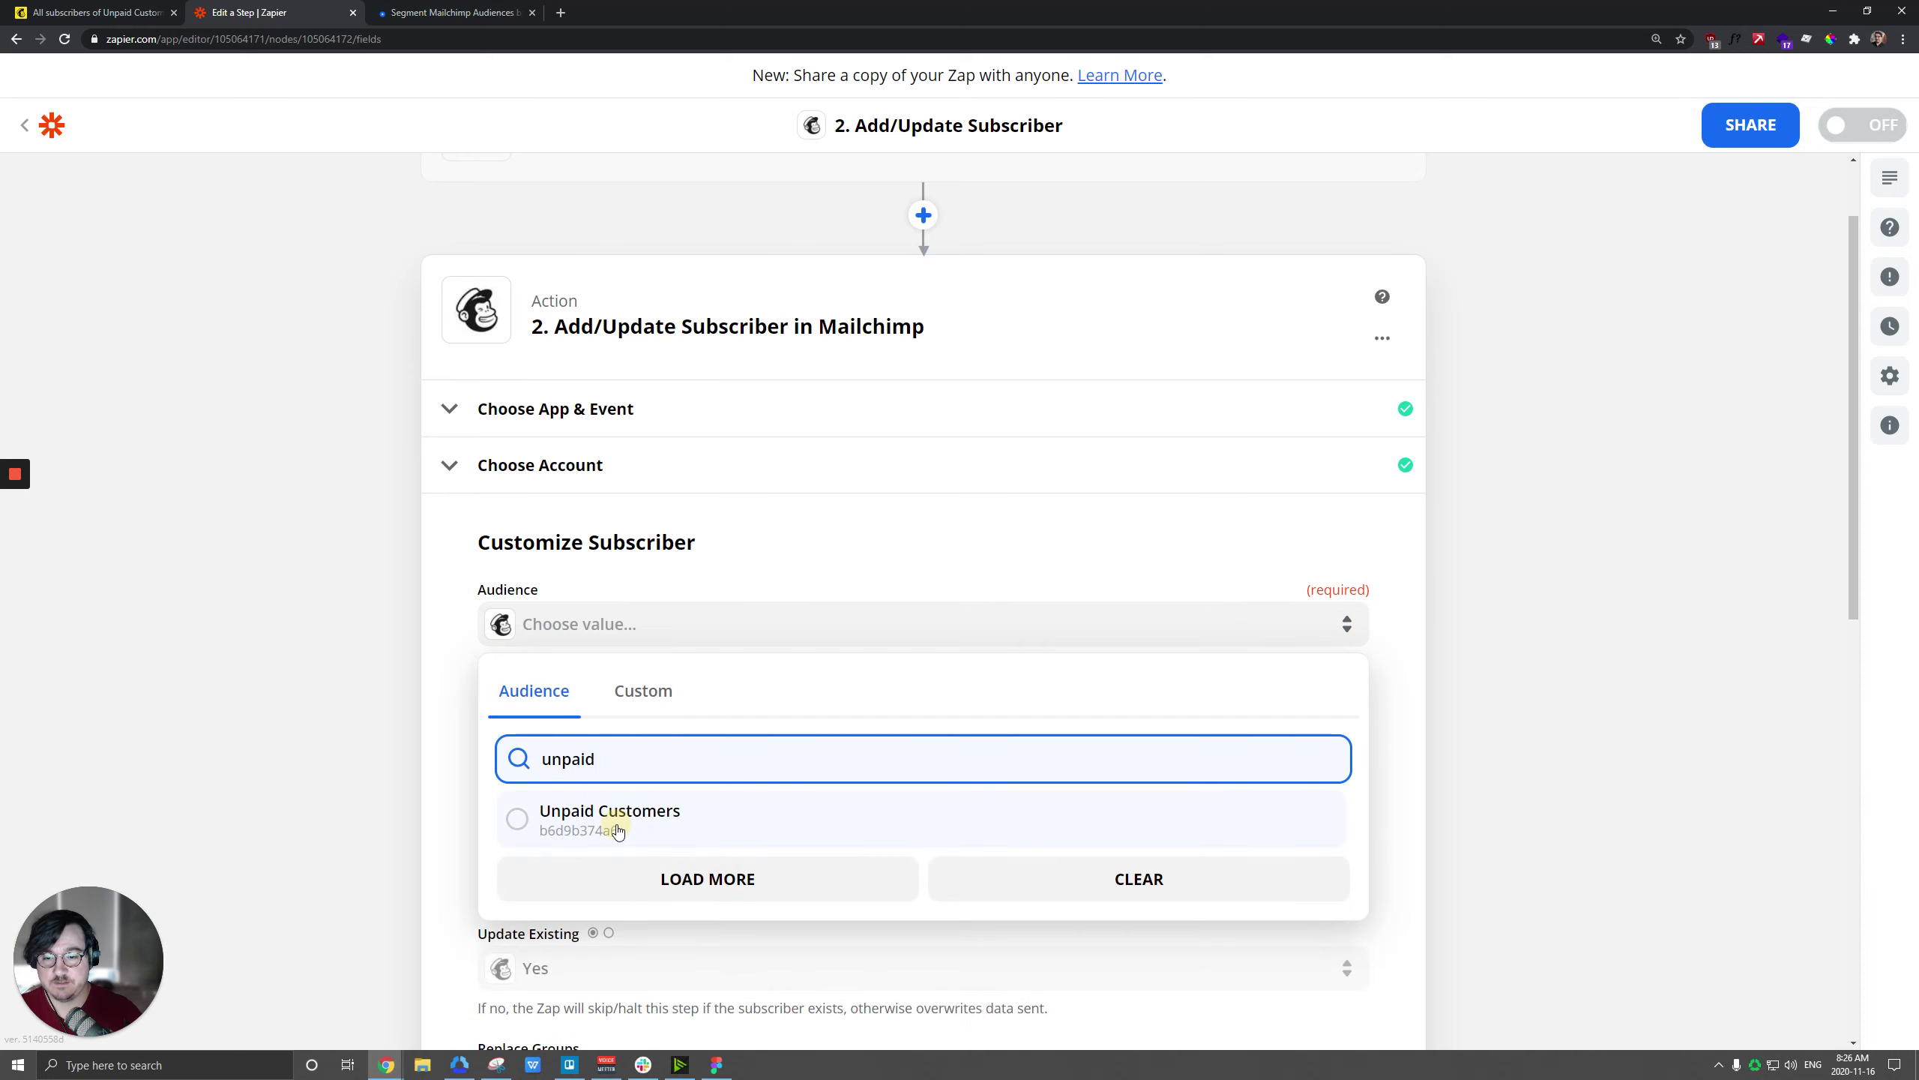
click(617, 829)
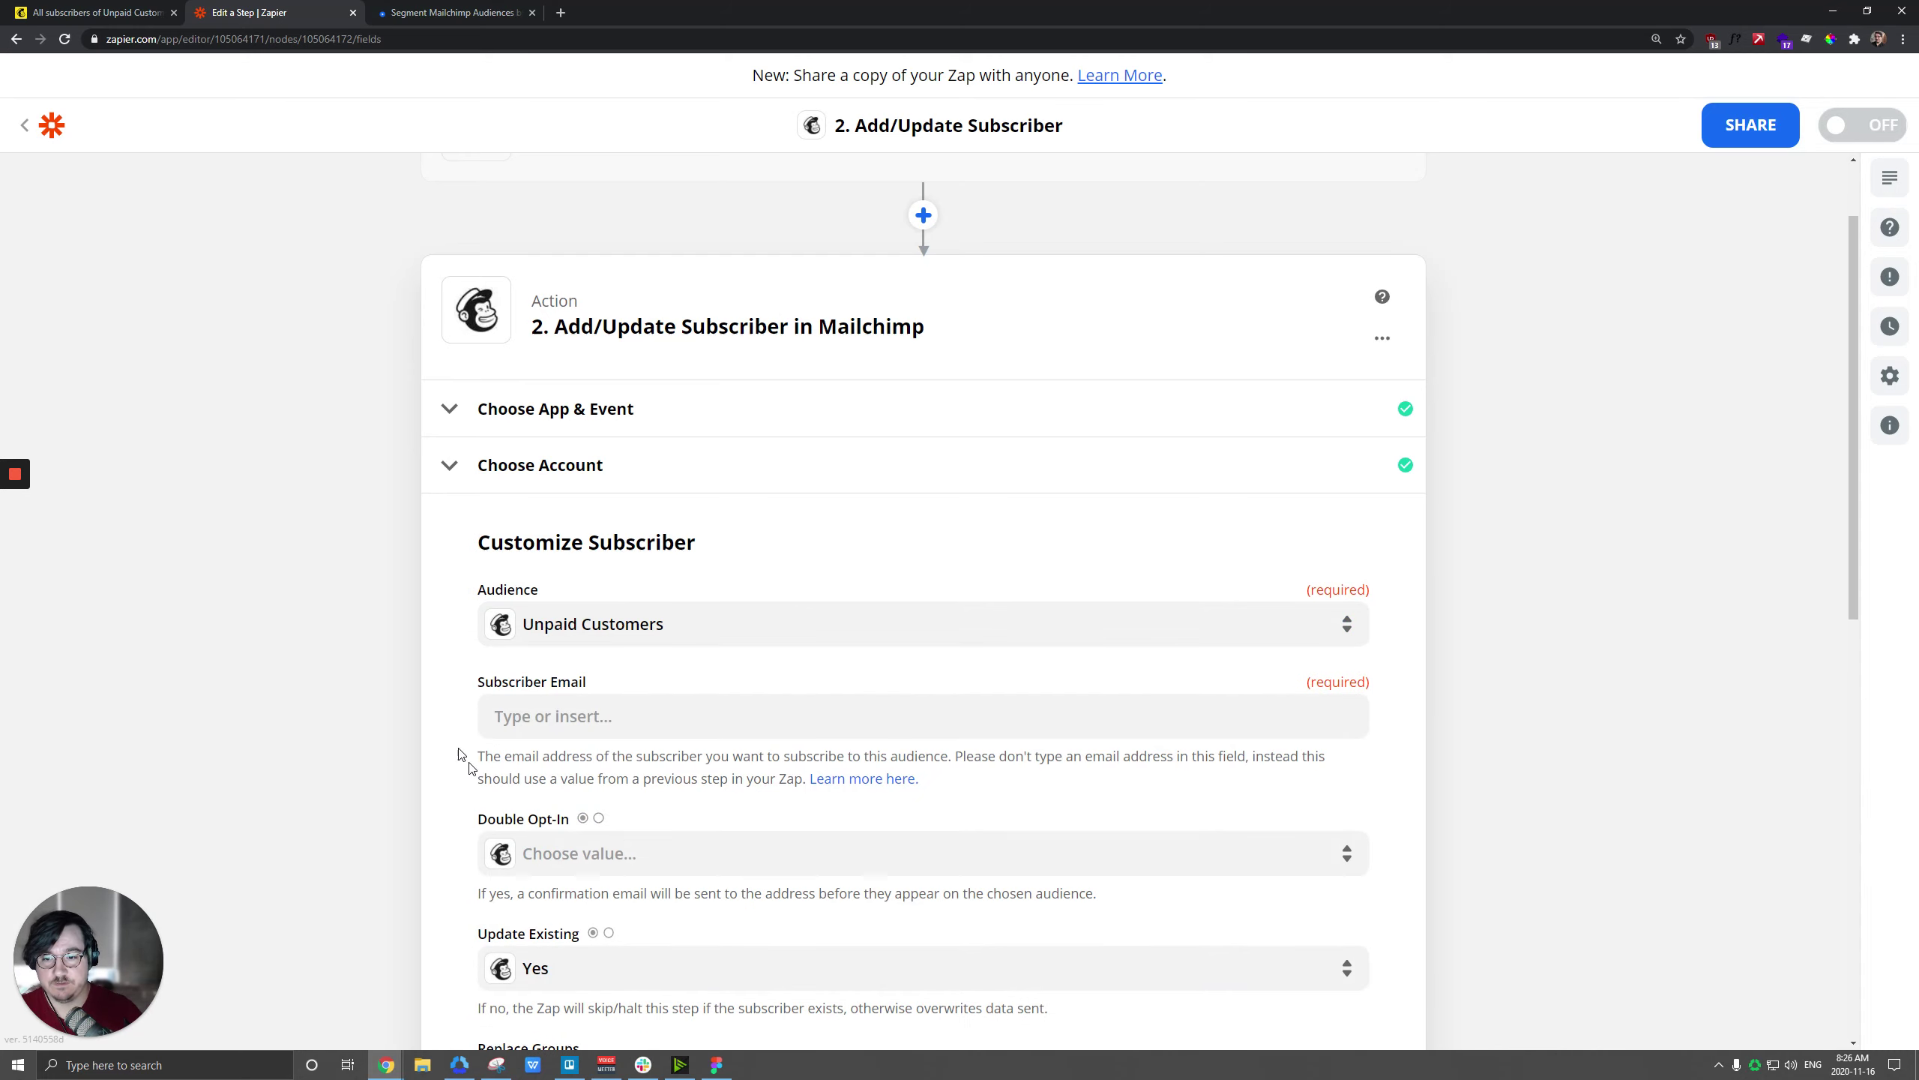
Step: Map Subscriber Email to the Email value from the Uscreen trigger and set Double Opt-In to False
click(547, 715)
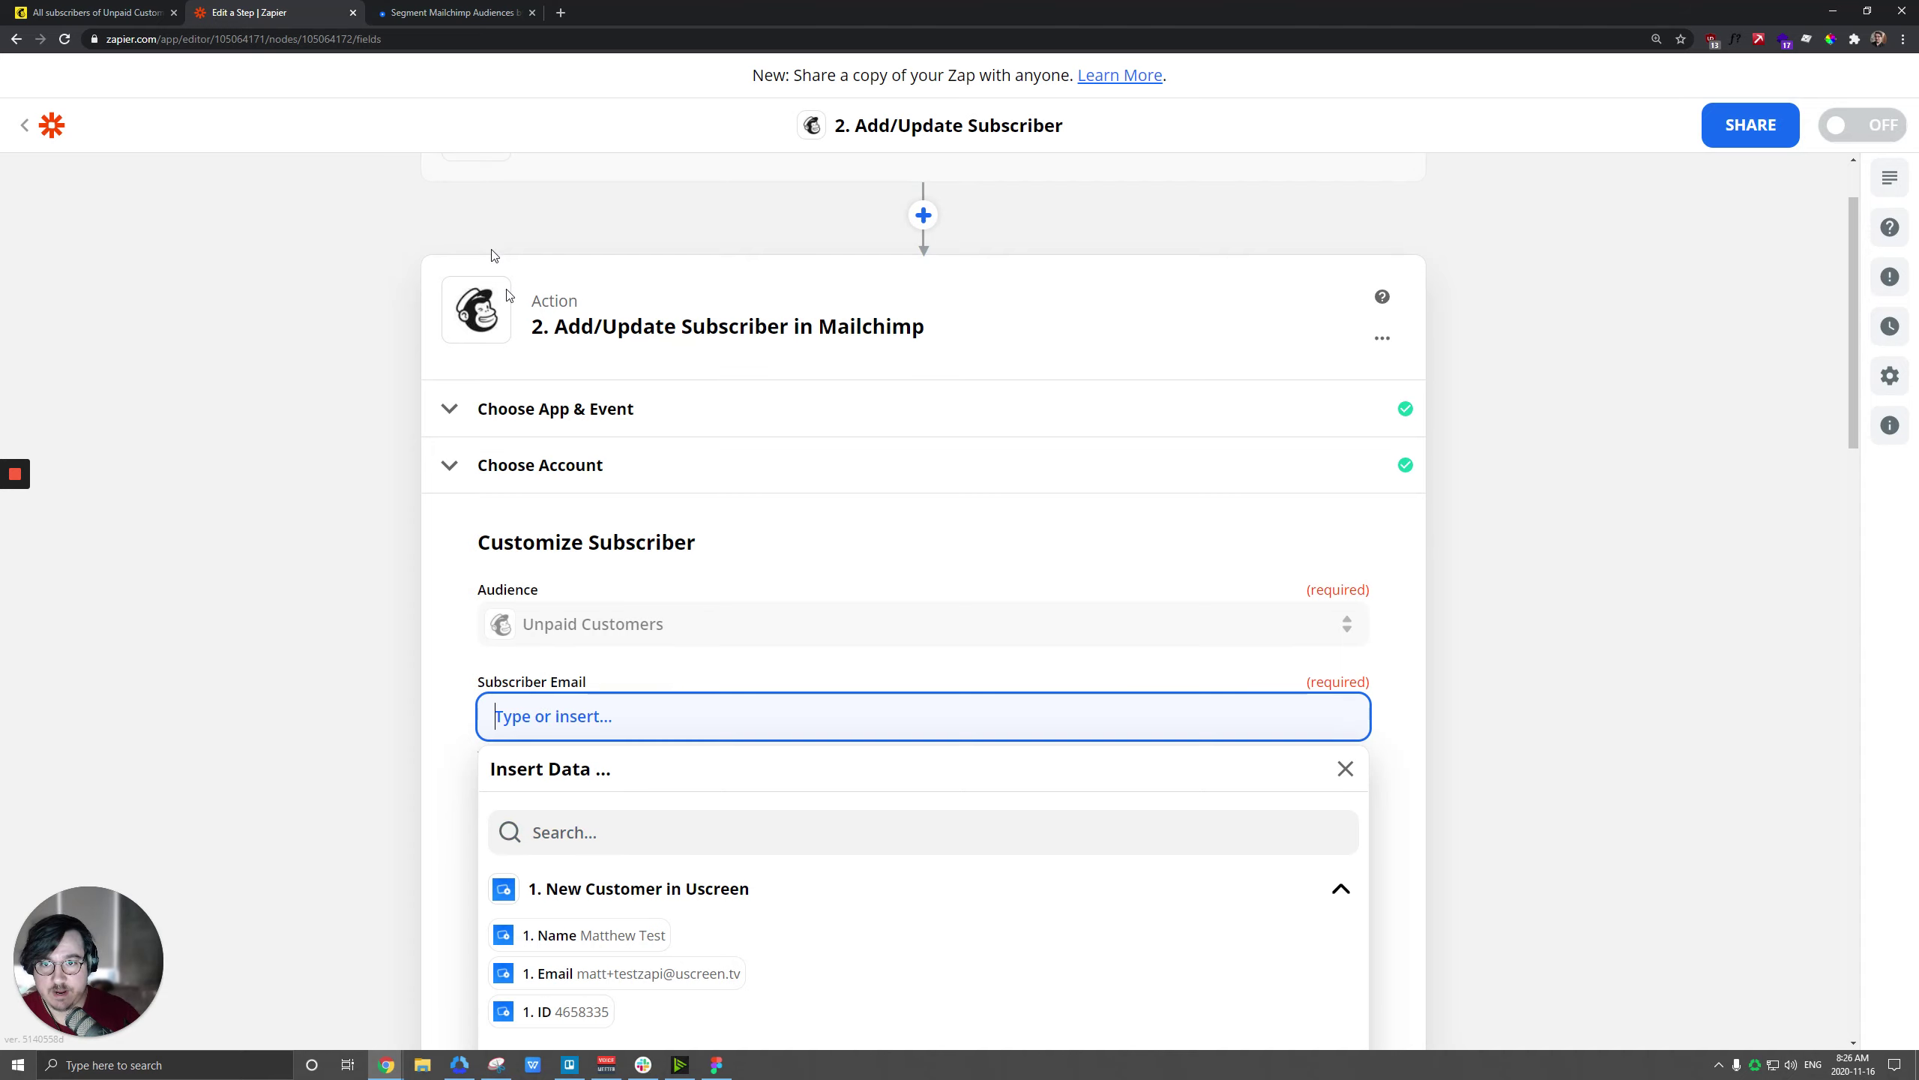
scroll(618, 839, down, 2)
click(556, 850)
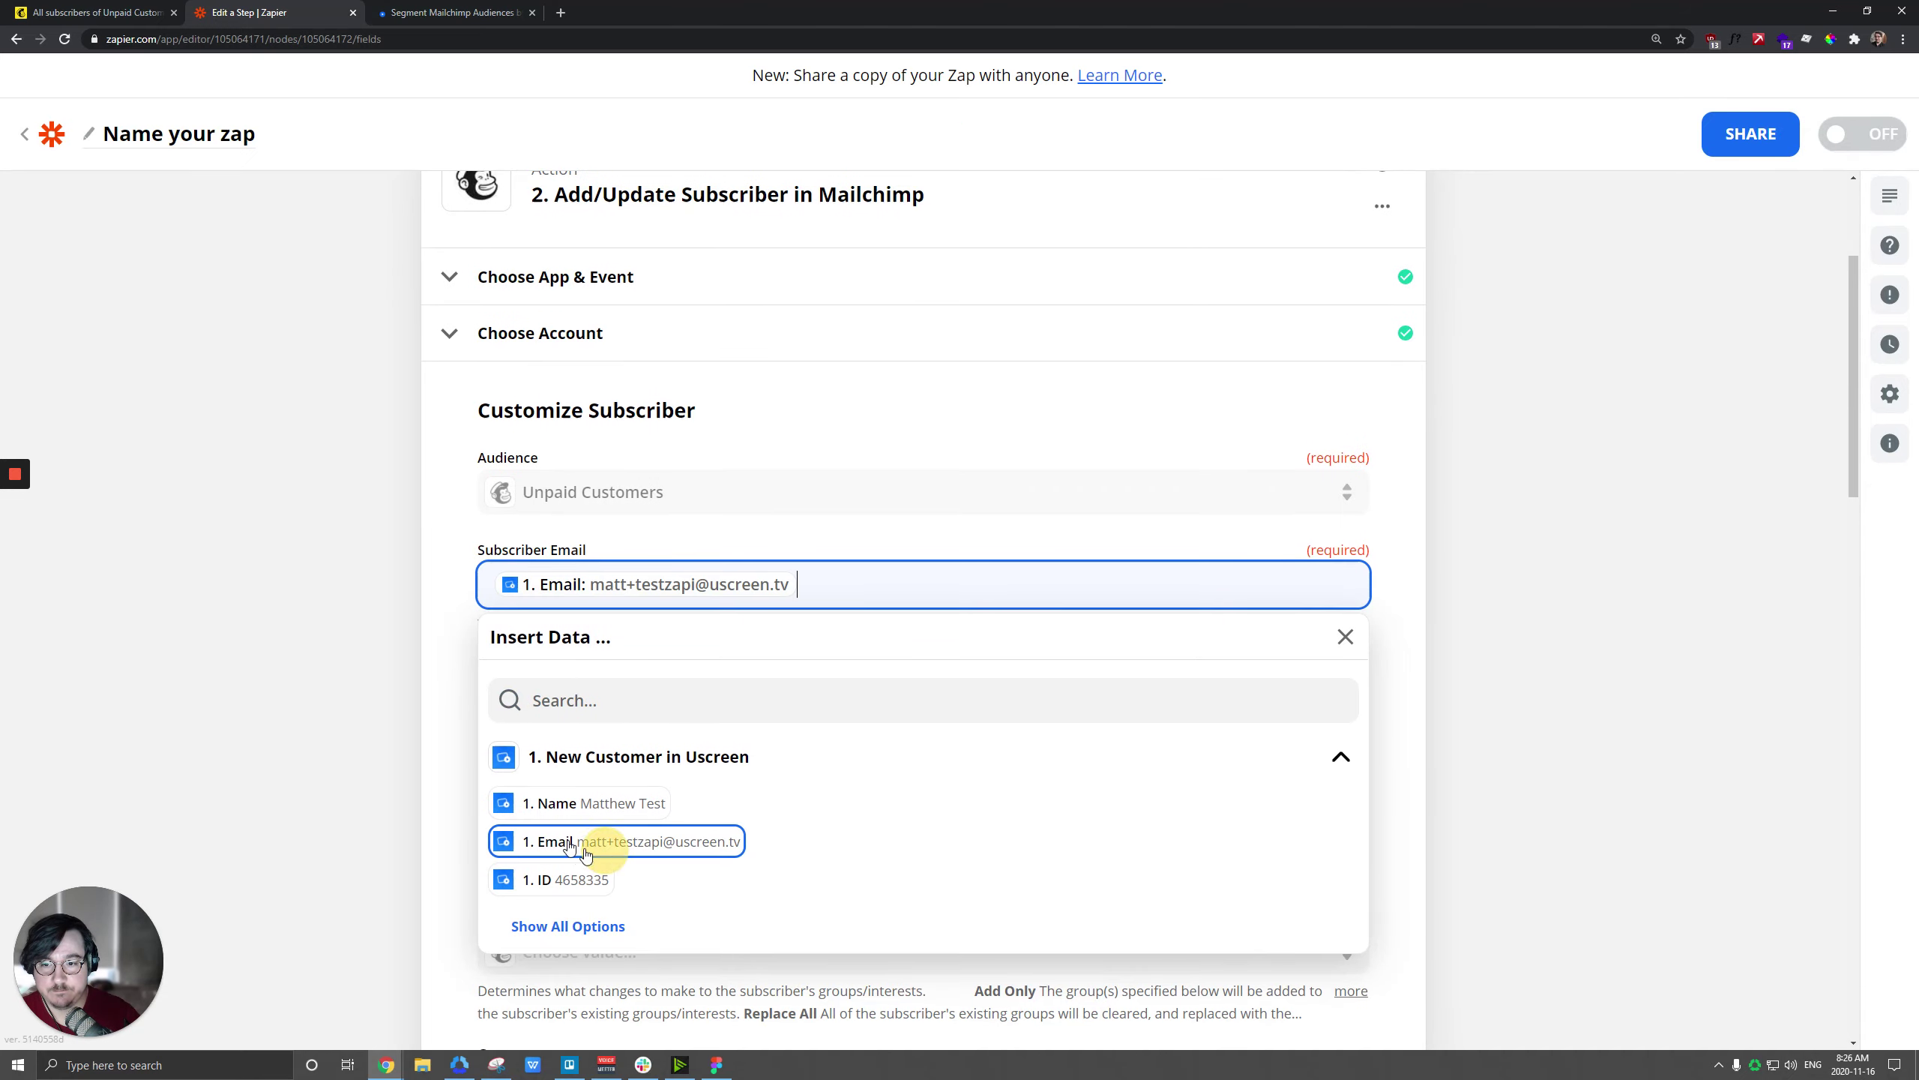
click(442, 626)
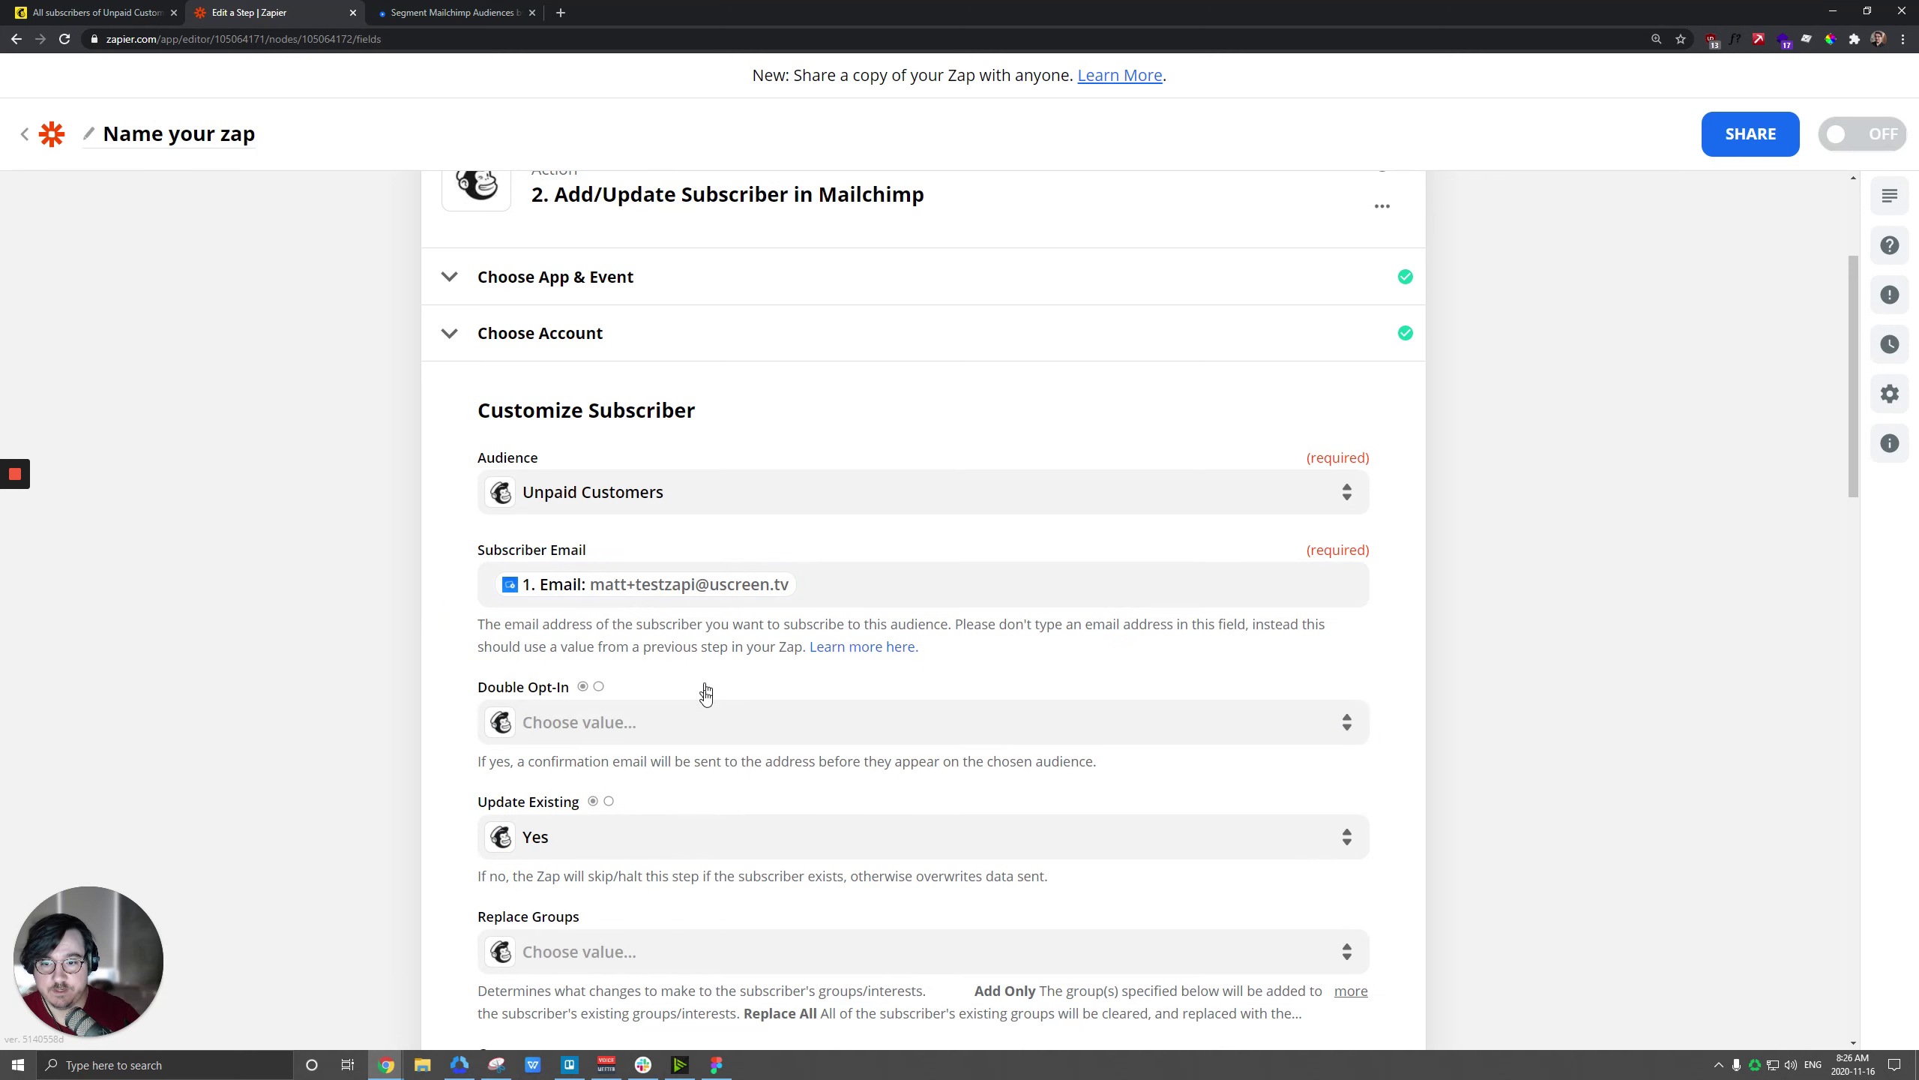
click(881, 718)
click(559, 969)
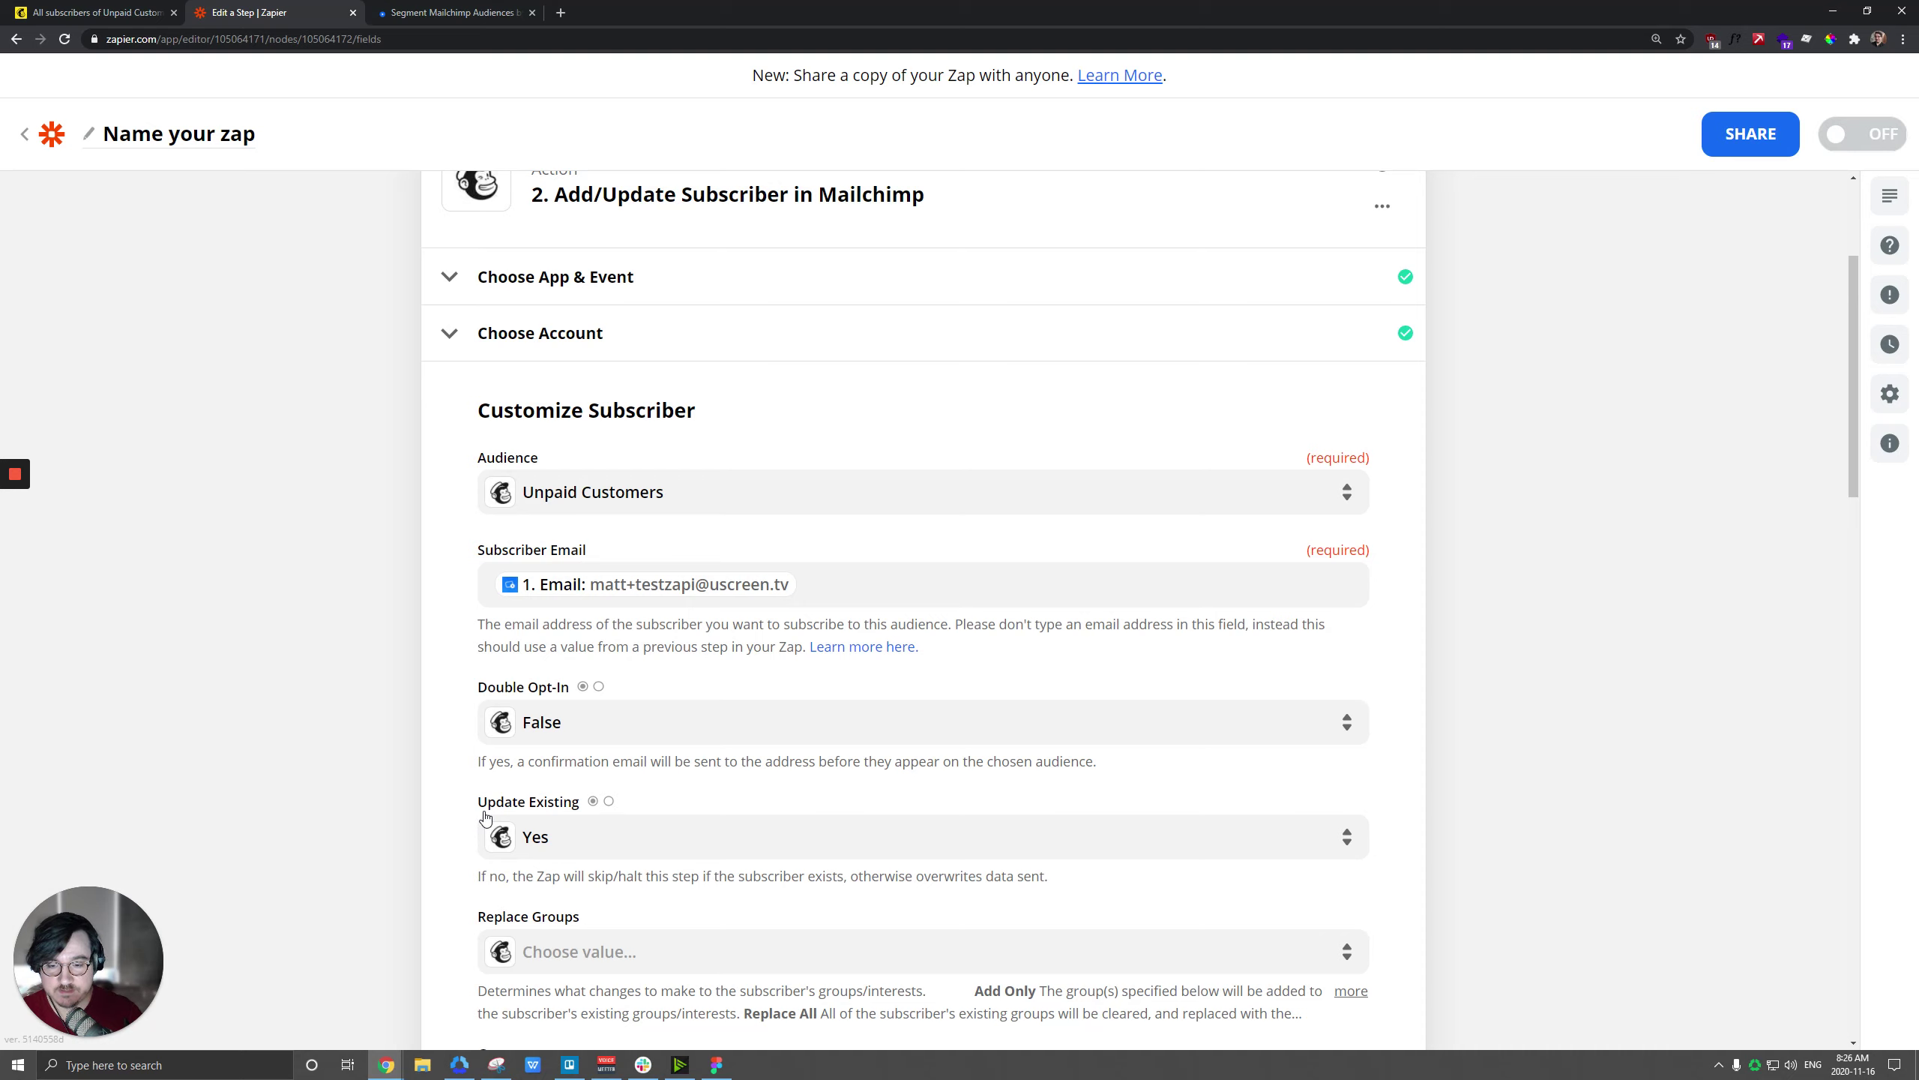
Step: Examine the Update Existing options, the remaining subscriber fields and the trigger data available for First Name
scroll(450, 726, down, 2)
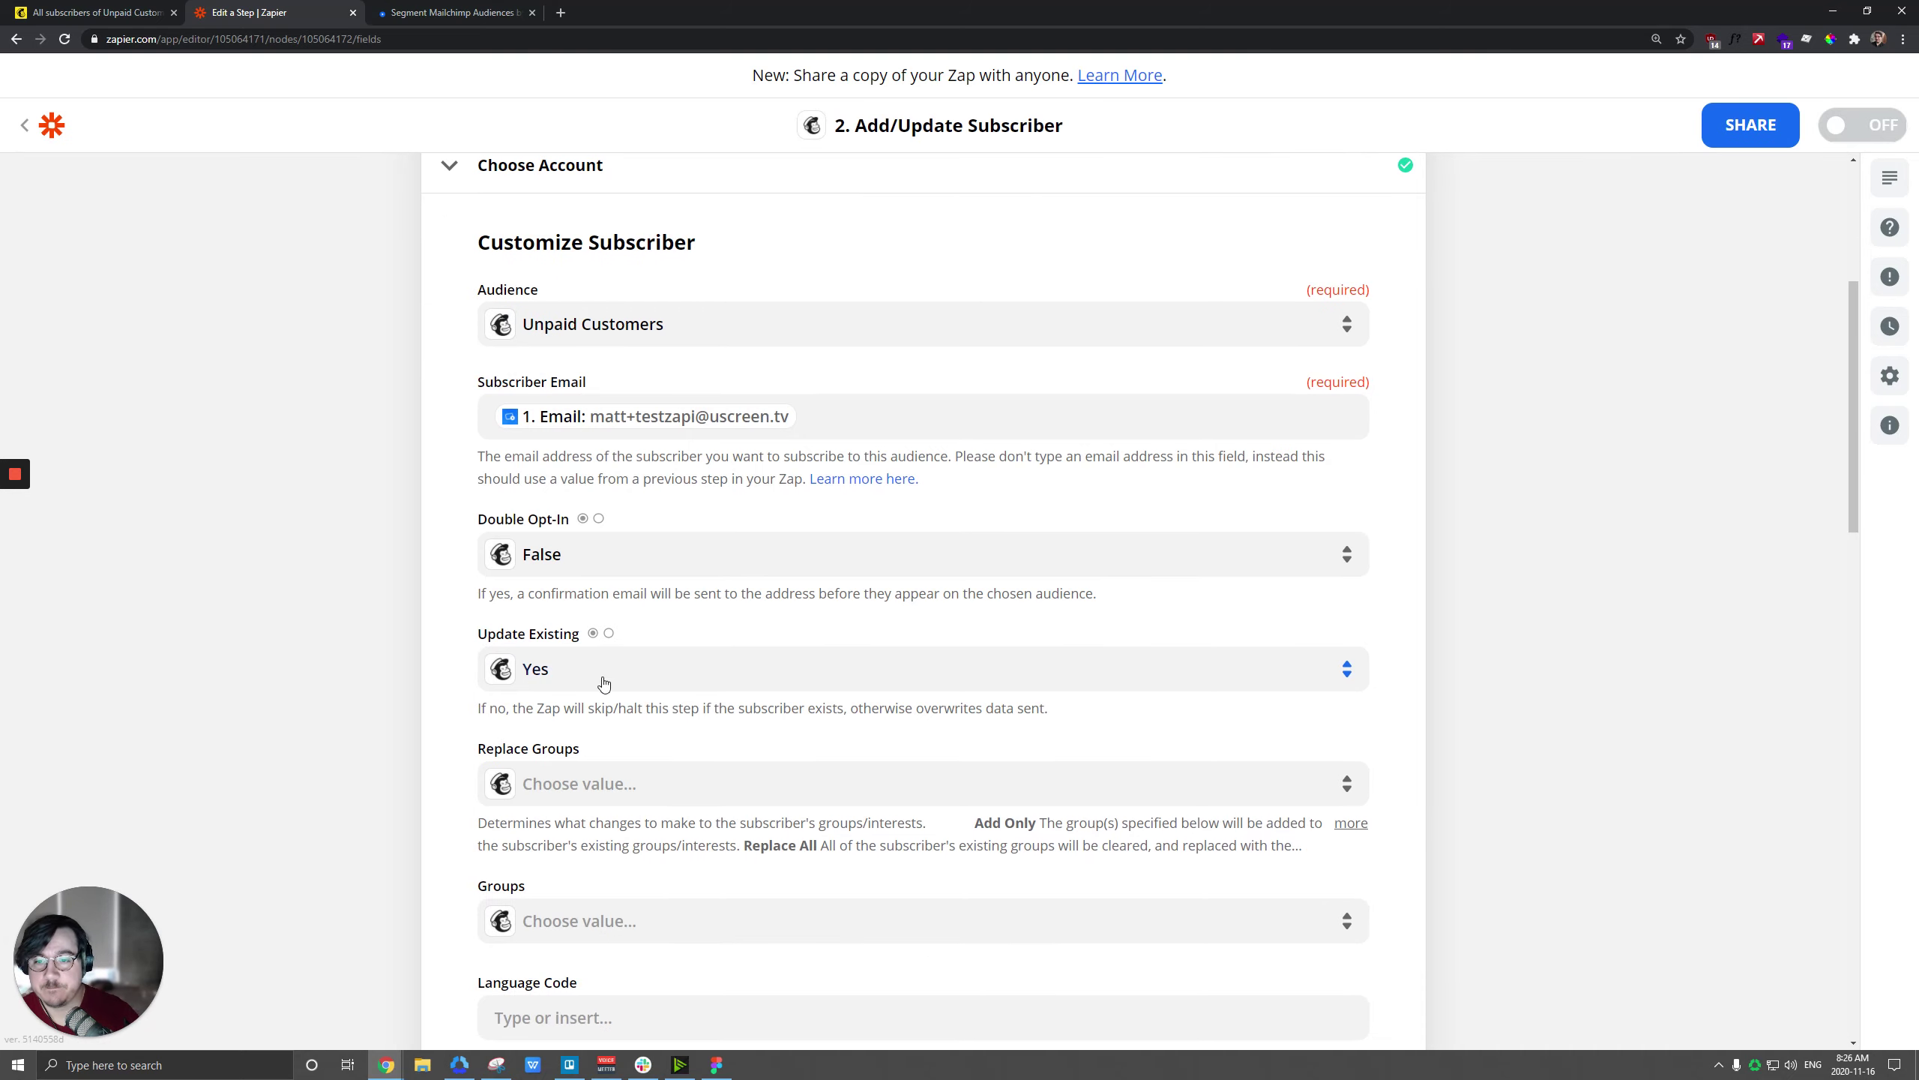
click(604, 670)
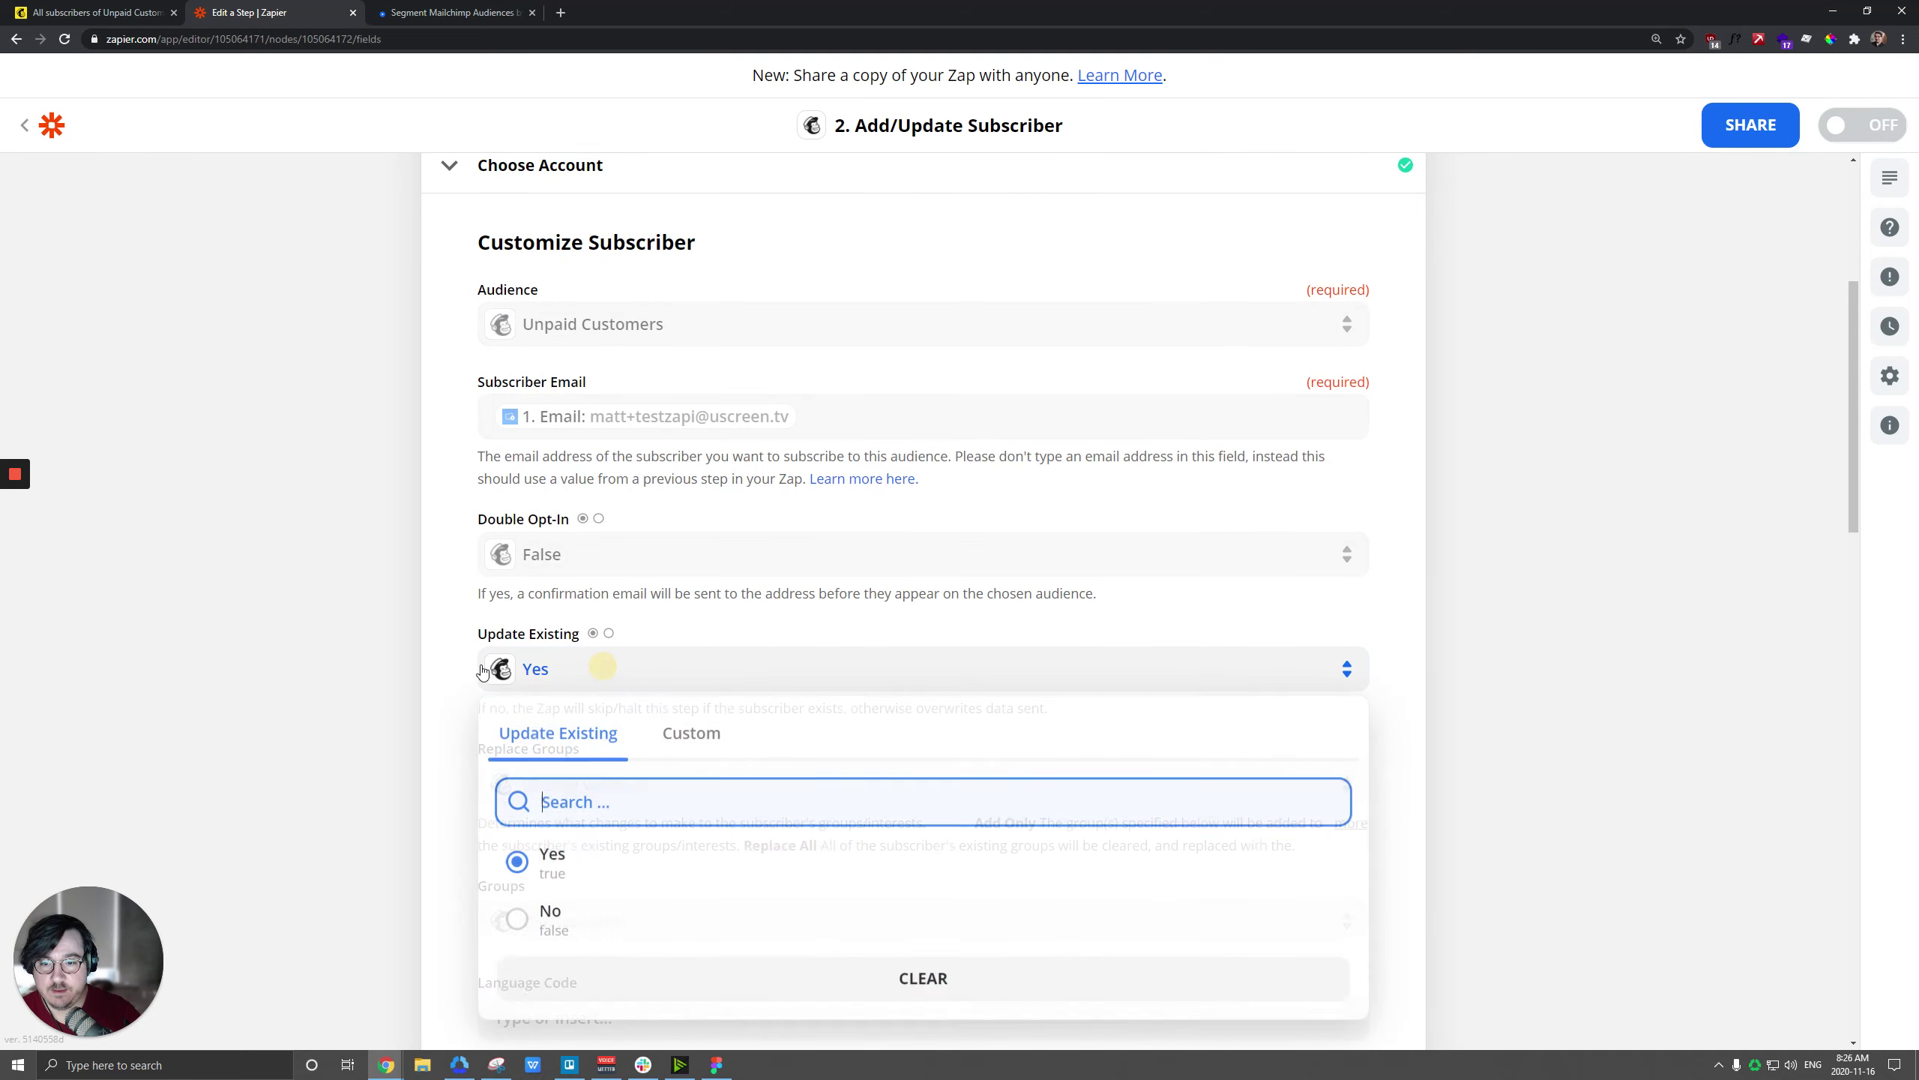
click(456, 640)
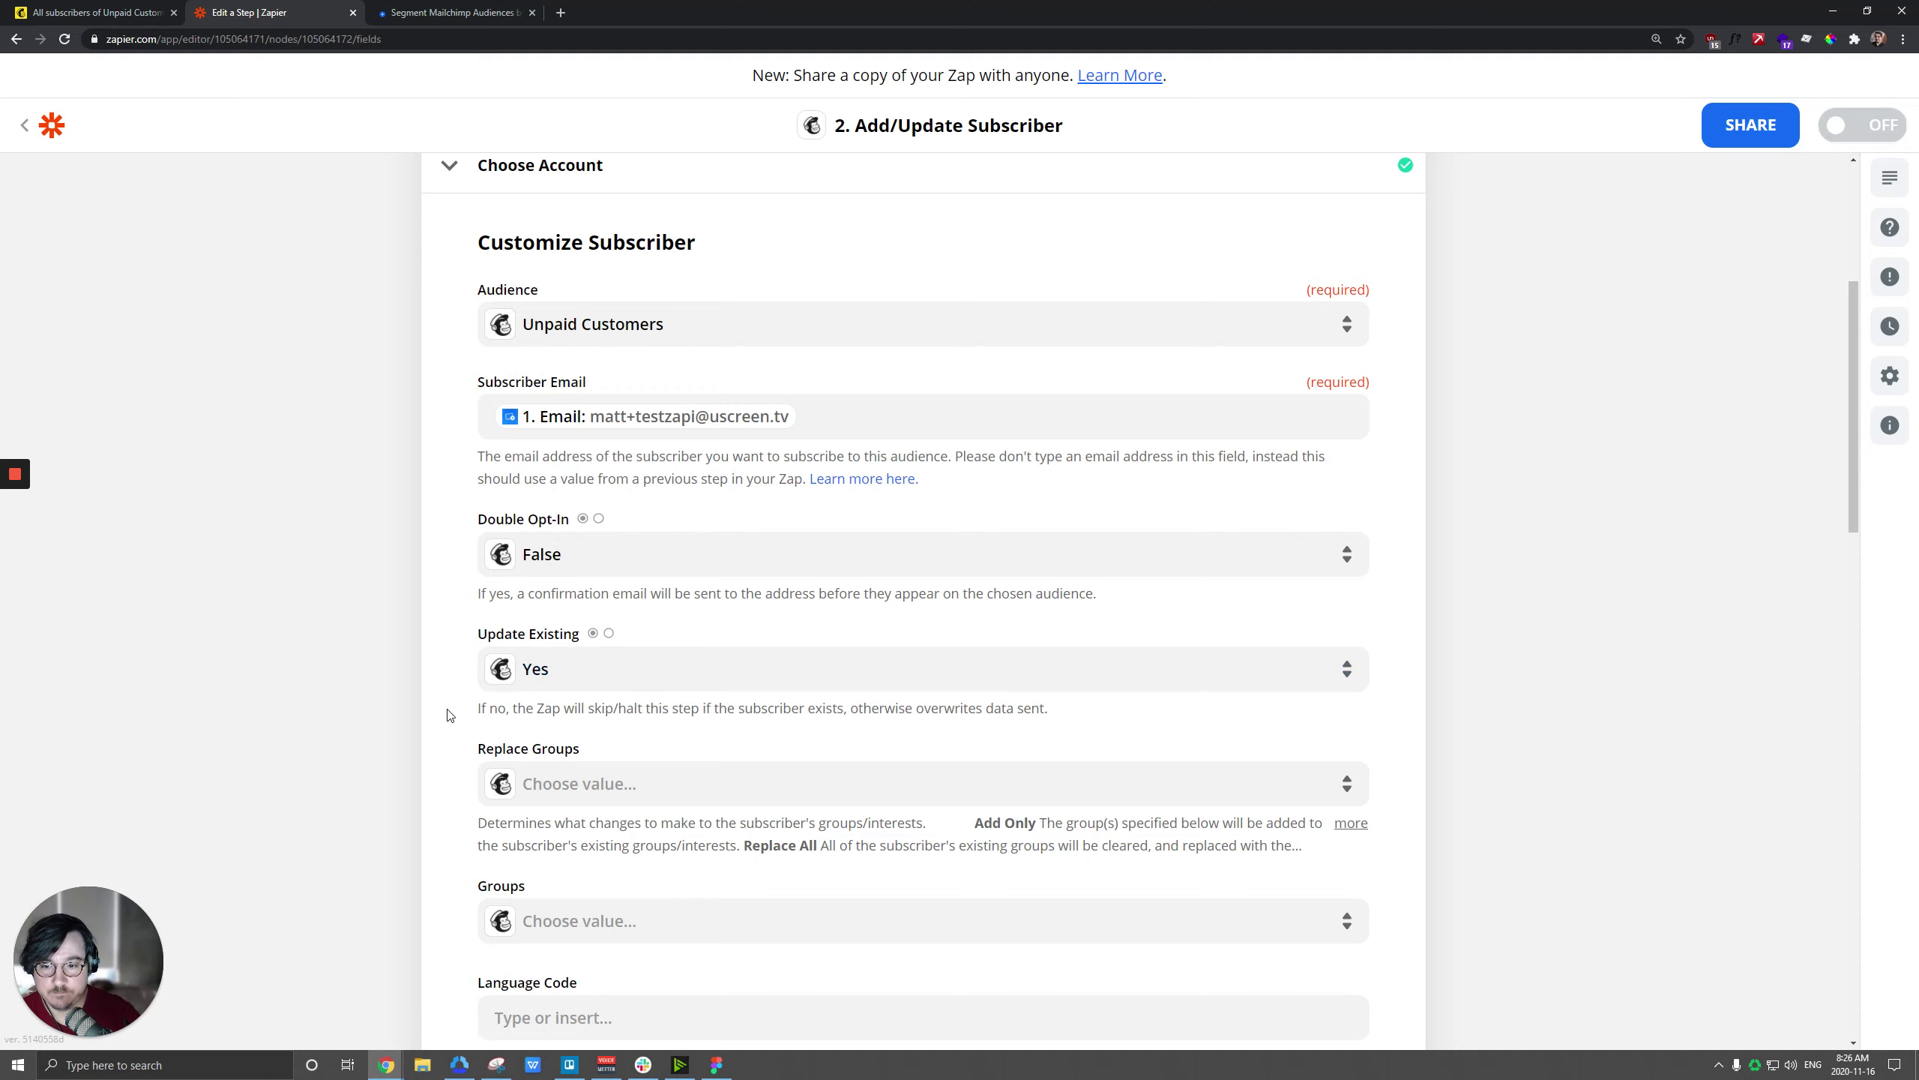
scroll(635, 677, down, 3)
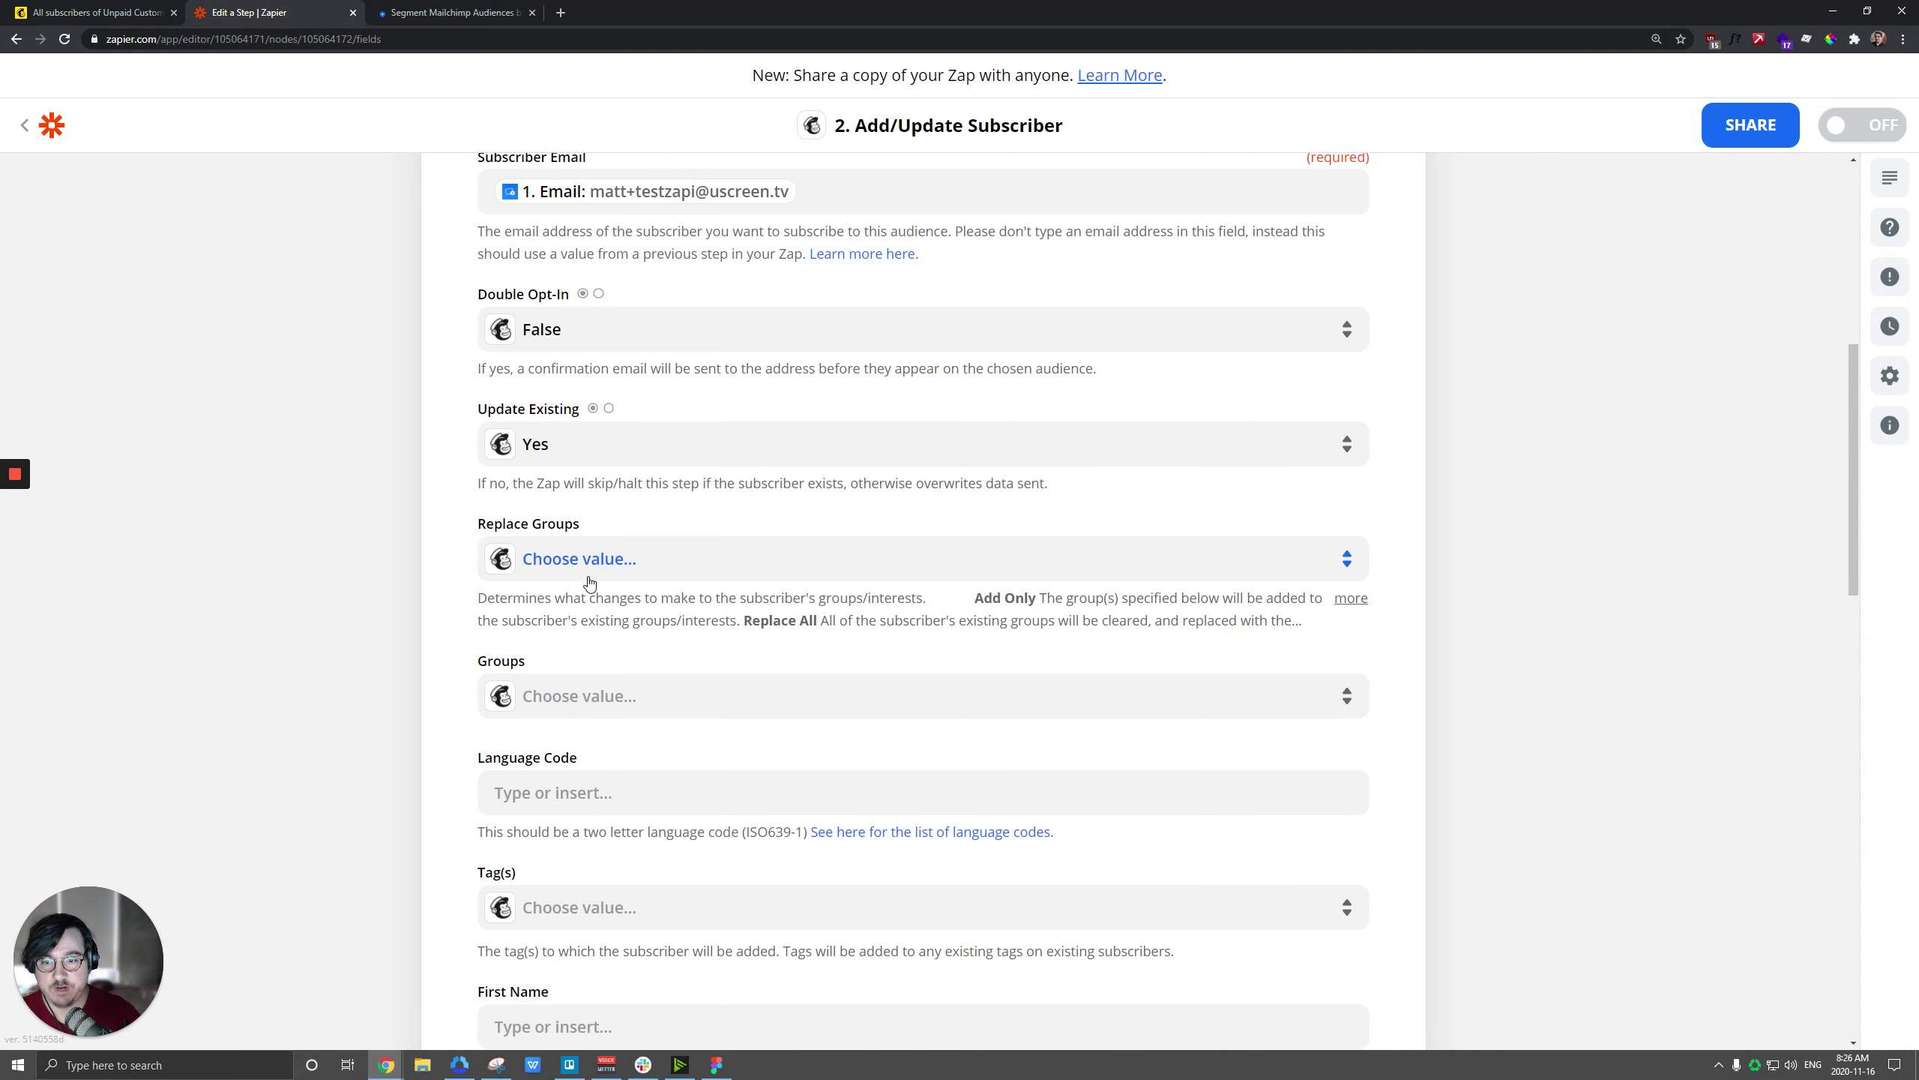
scroll(411, 582, down, 2)
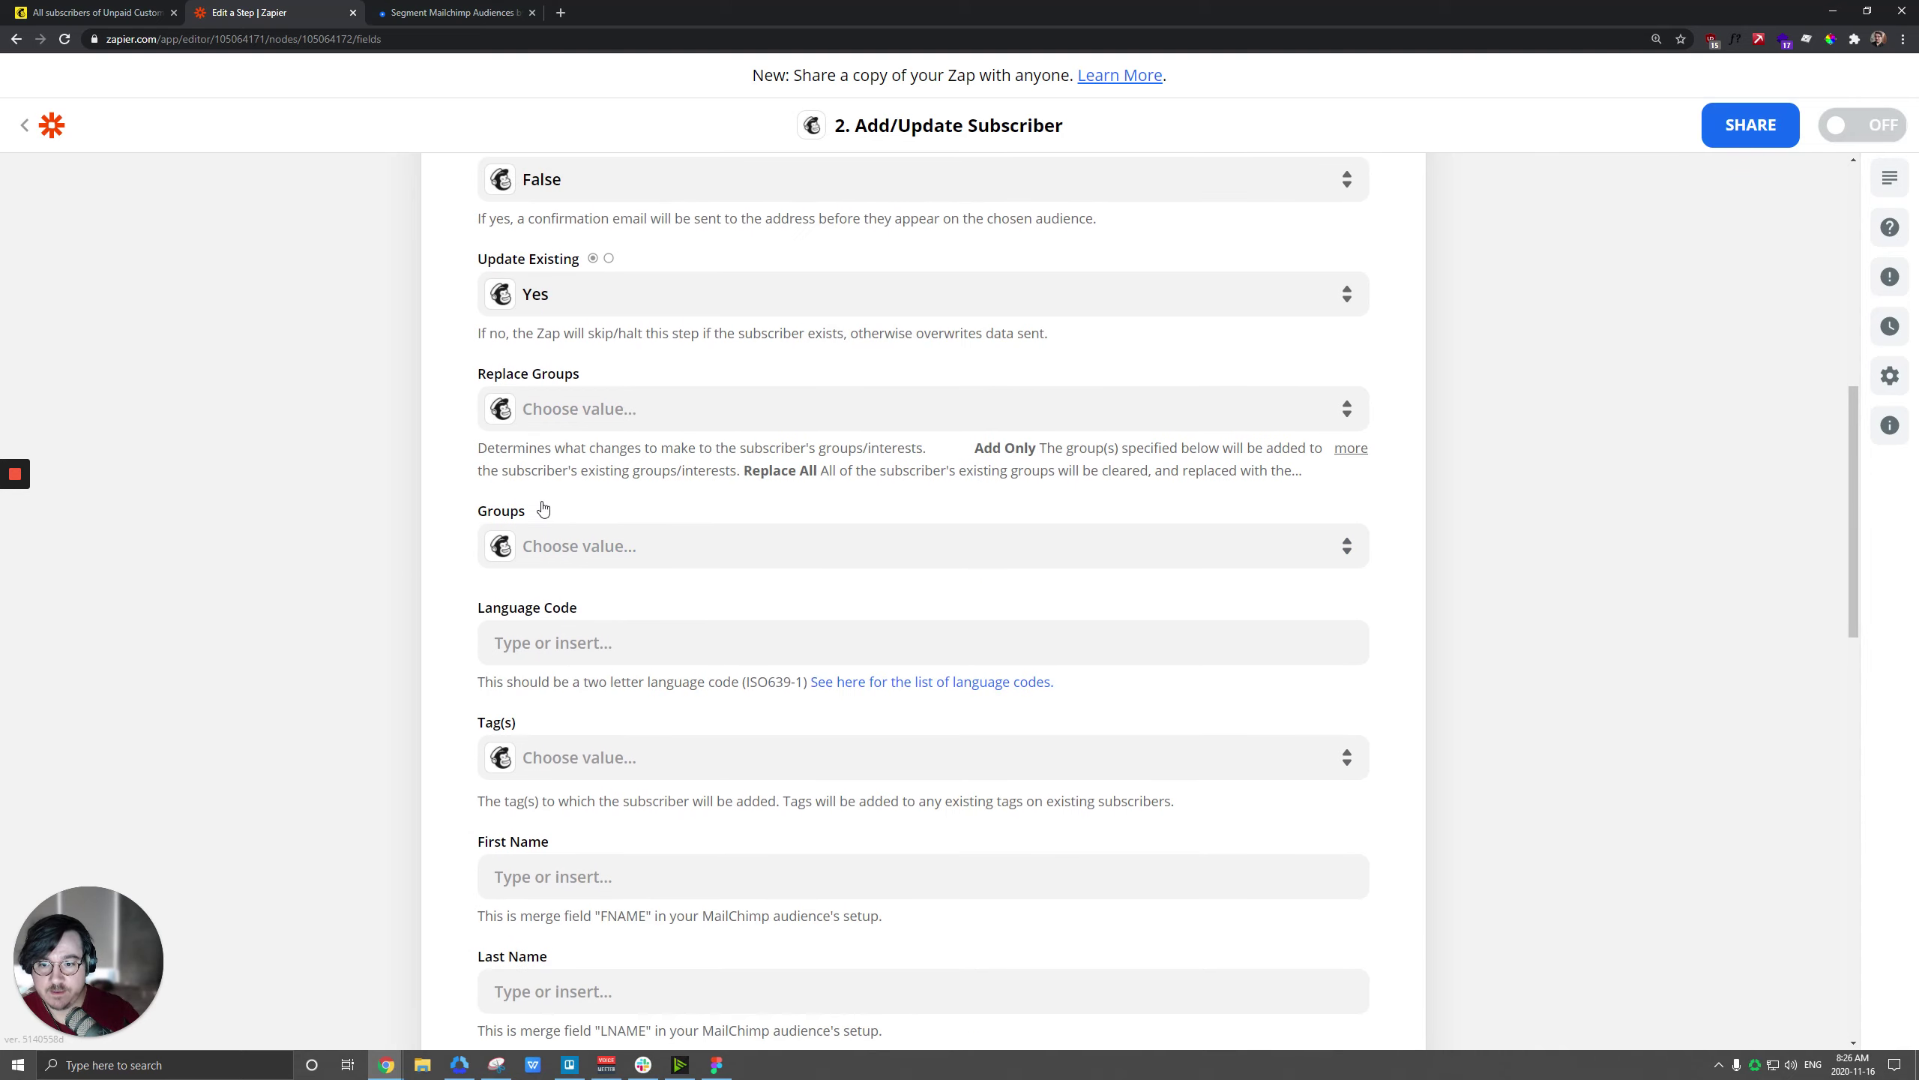
scroll(543, 509, down, 9)
scroll(487, 646, up, 3)
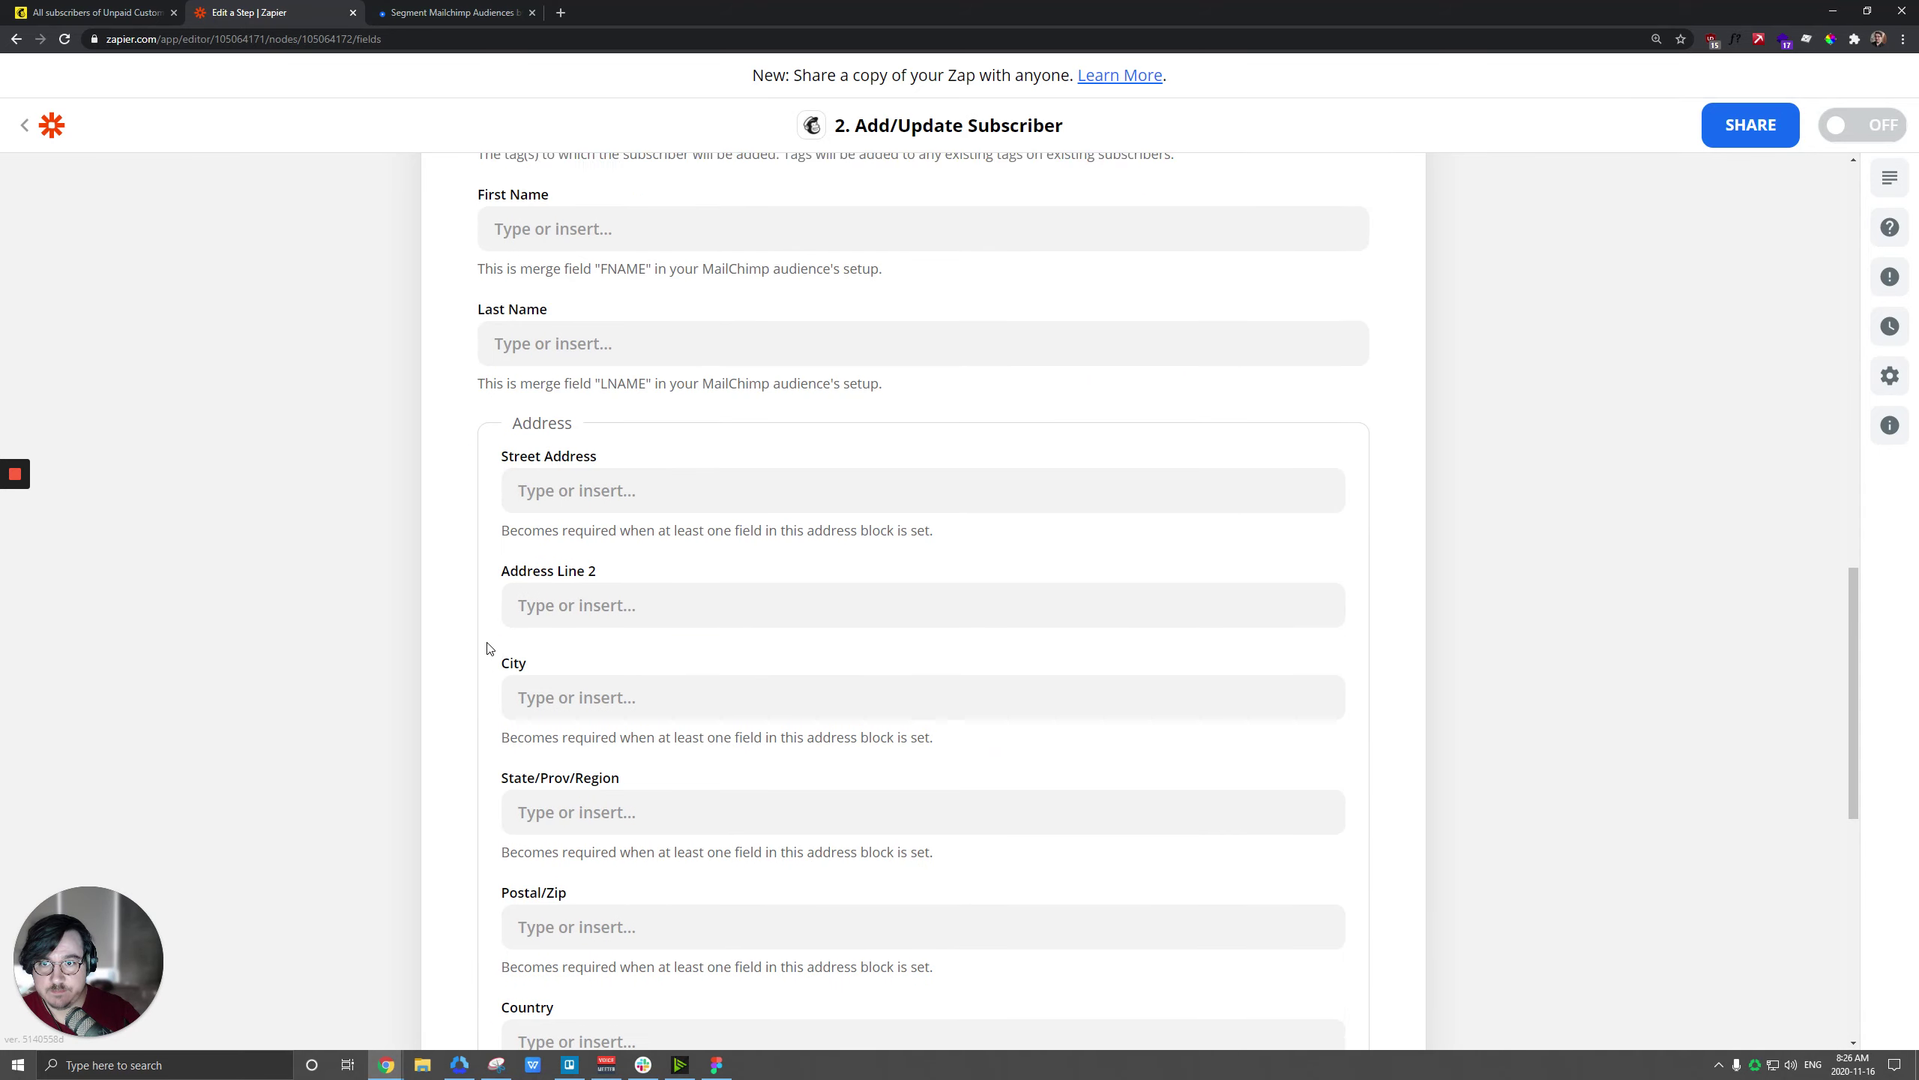
click(544, 428)
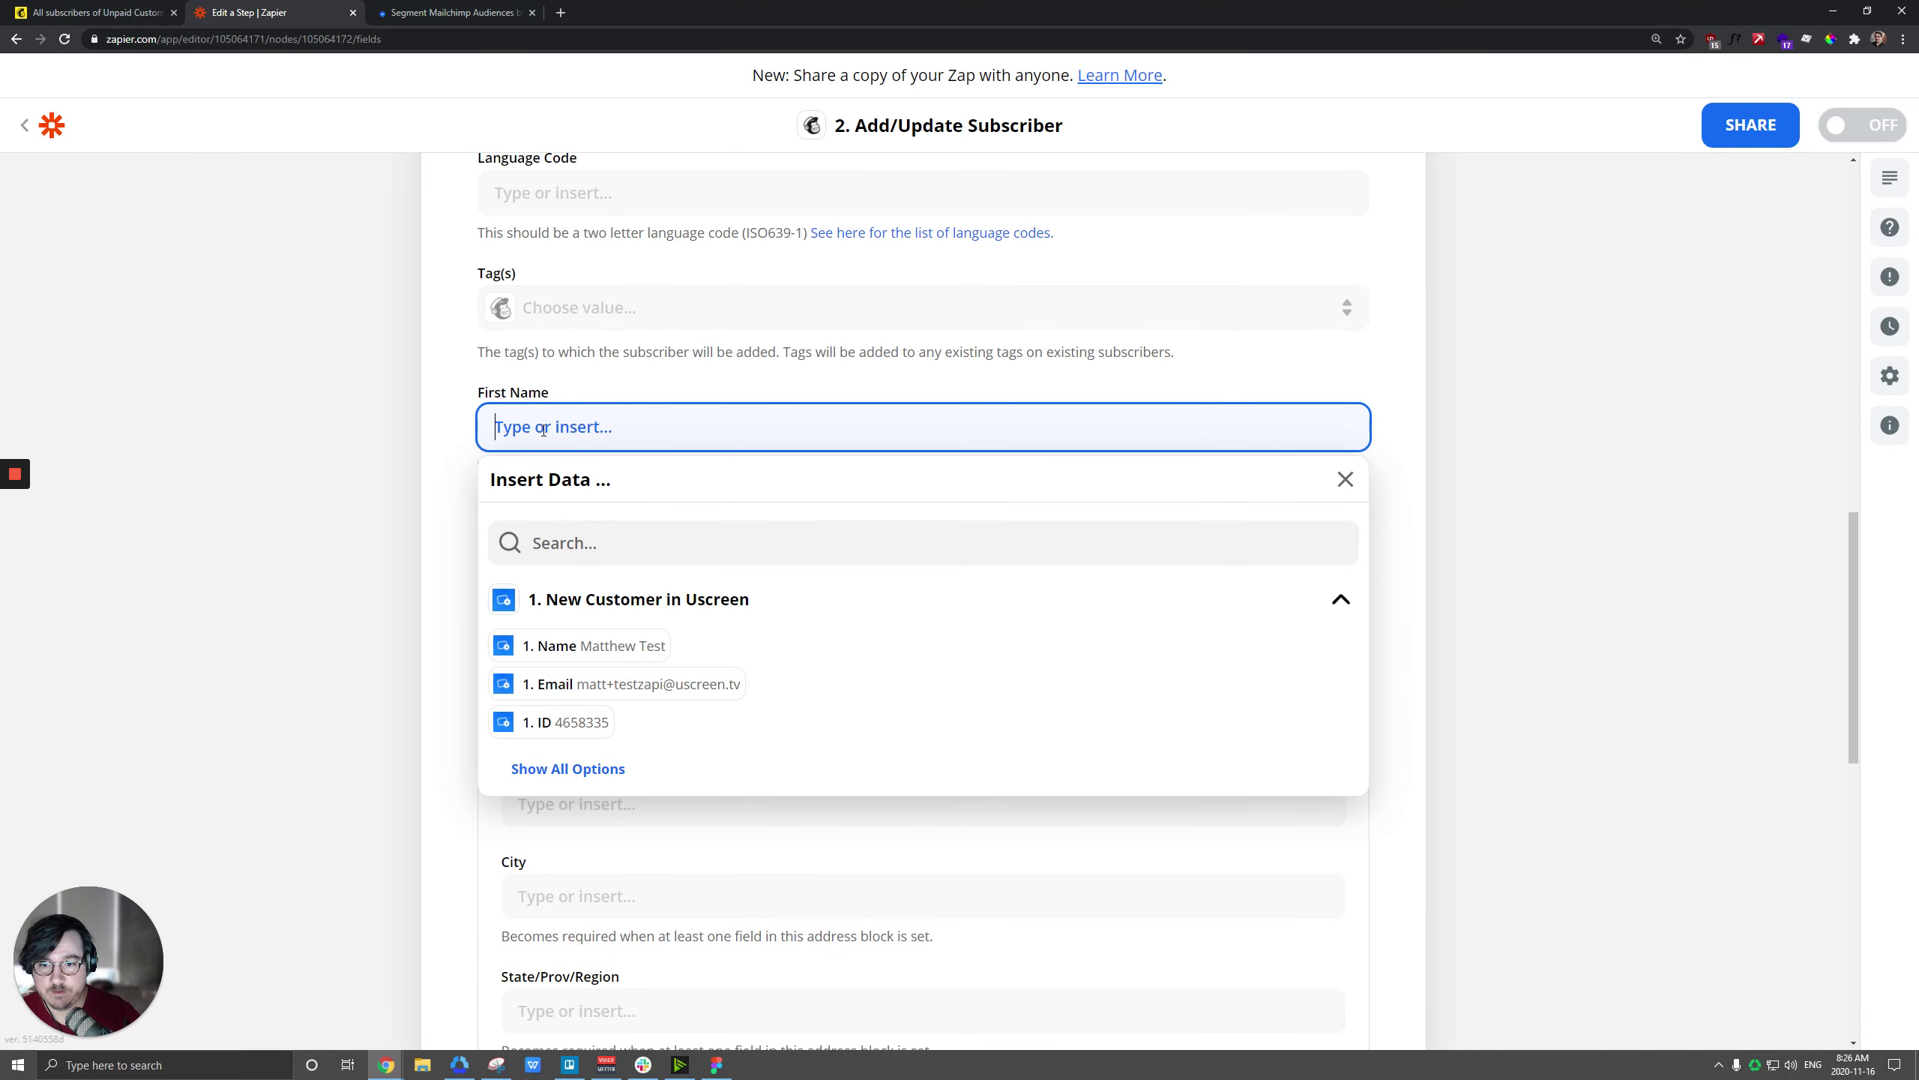
click(463, 483)
Step: Insert a Formatter by Zapier step with the Text event between the Uscreen trigger and the Mailchimp action
scroll(475, 544, up, 17)
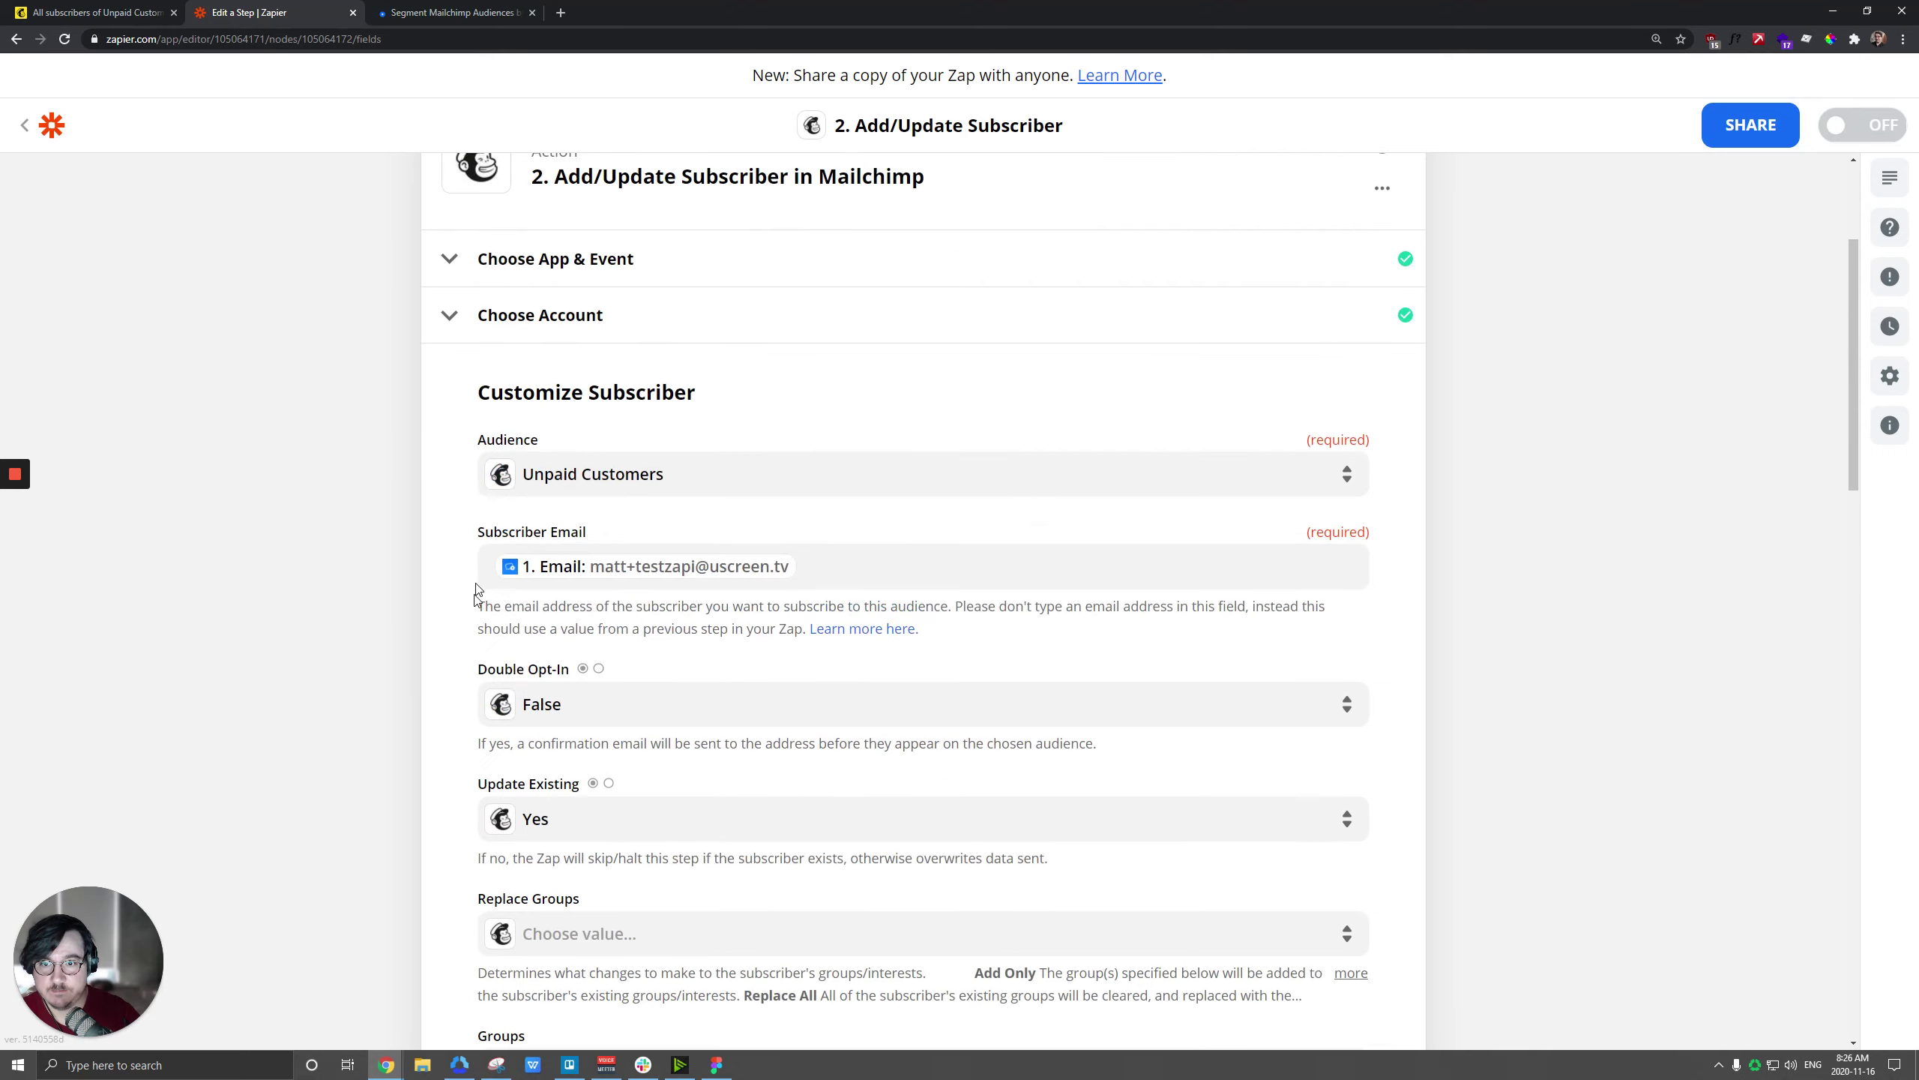
click(923, 346)
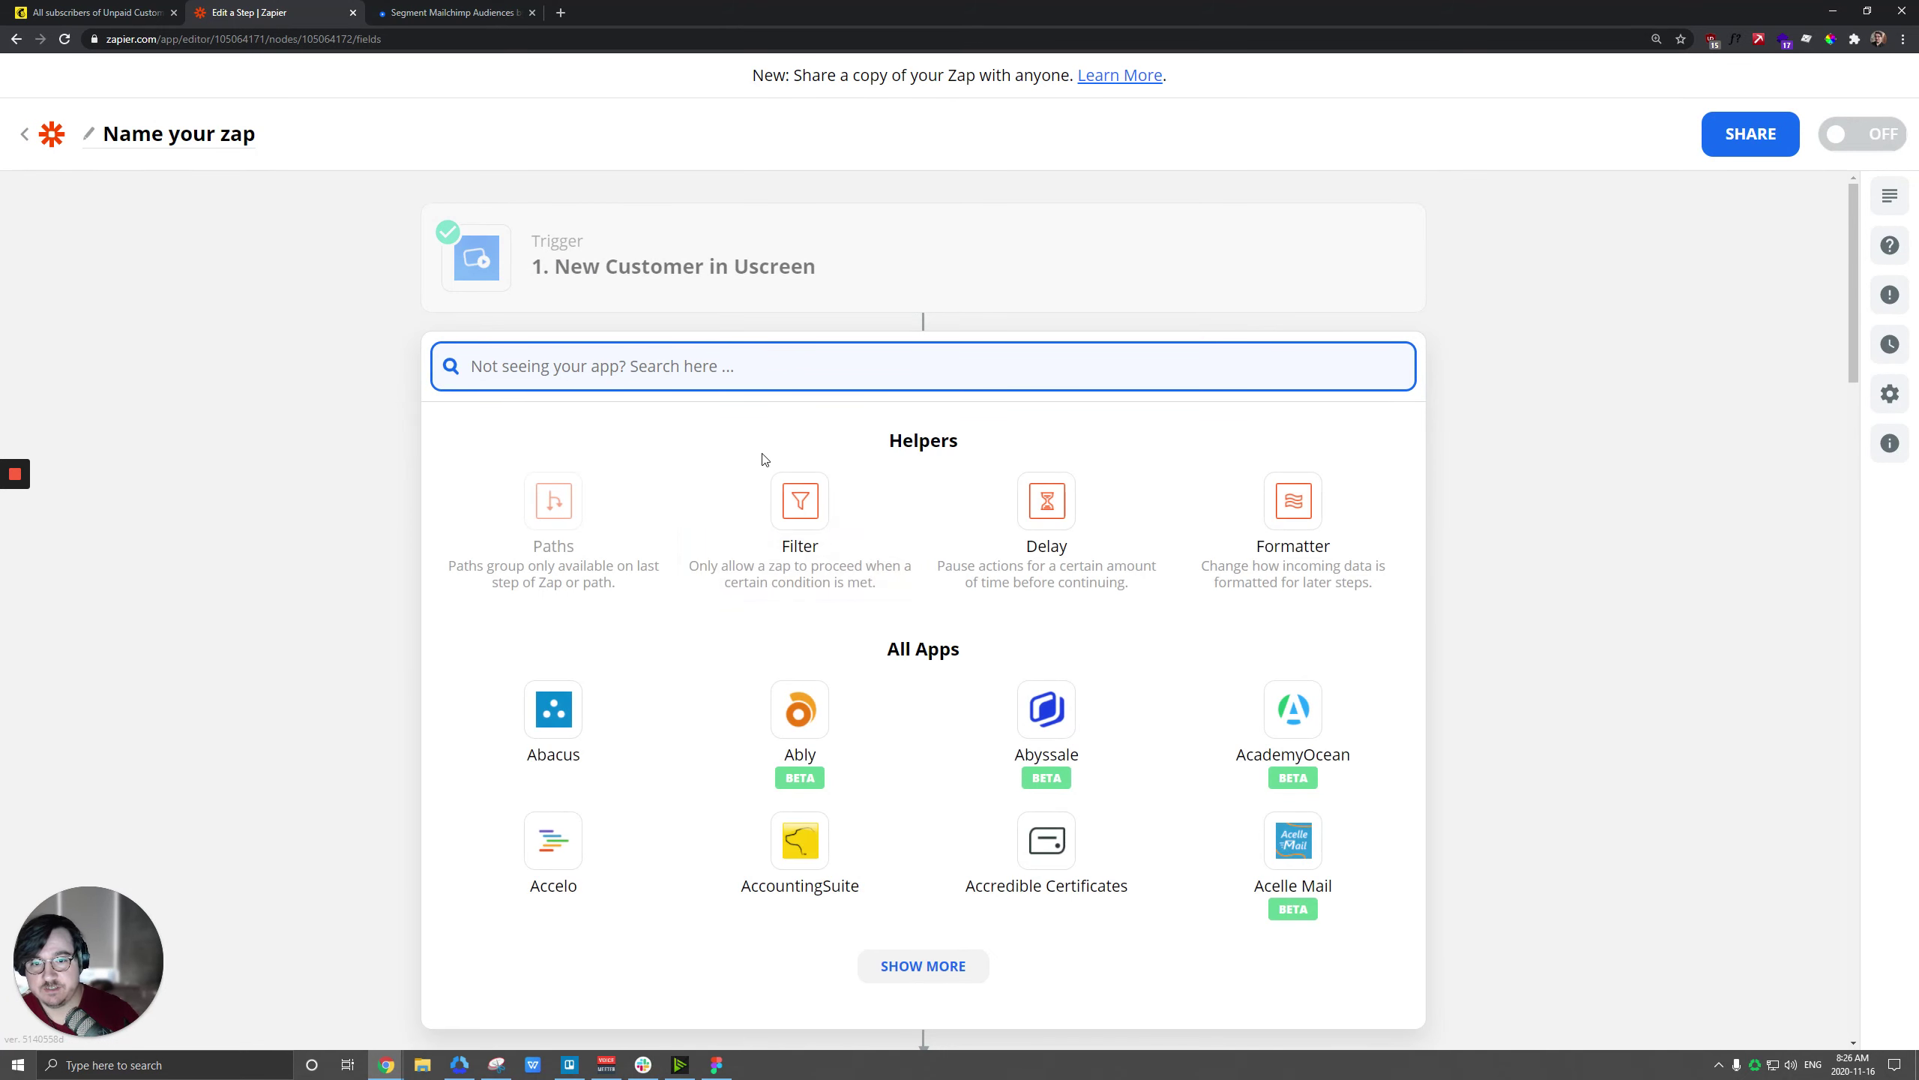
click(1284, 508)
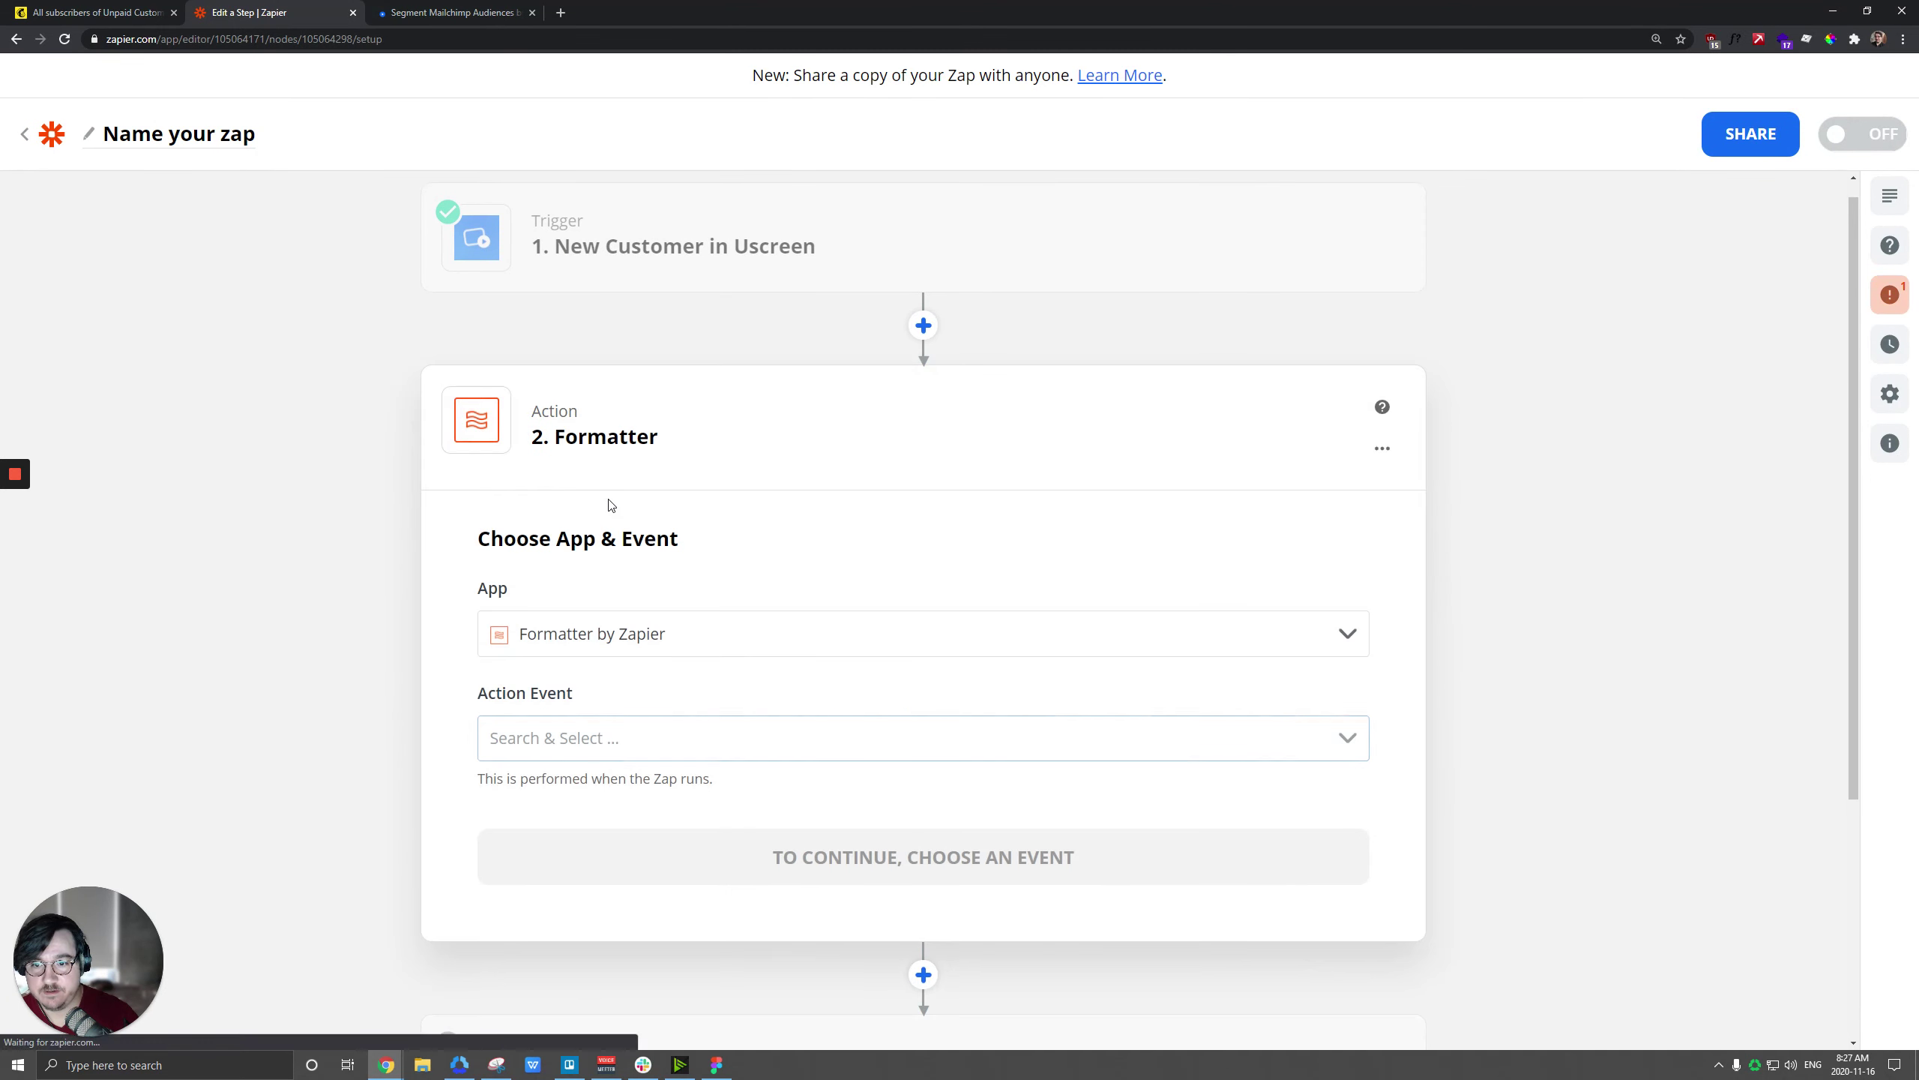
click(612, 737)
scroll(611, 737, down, 3)
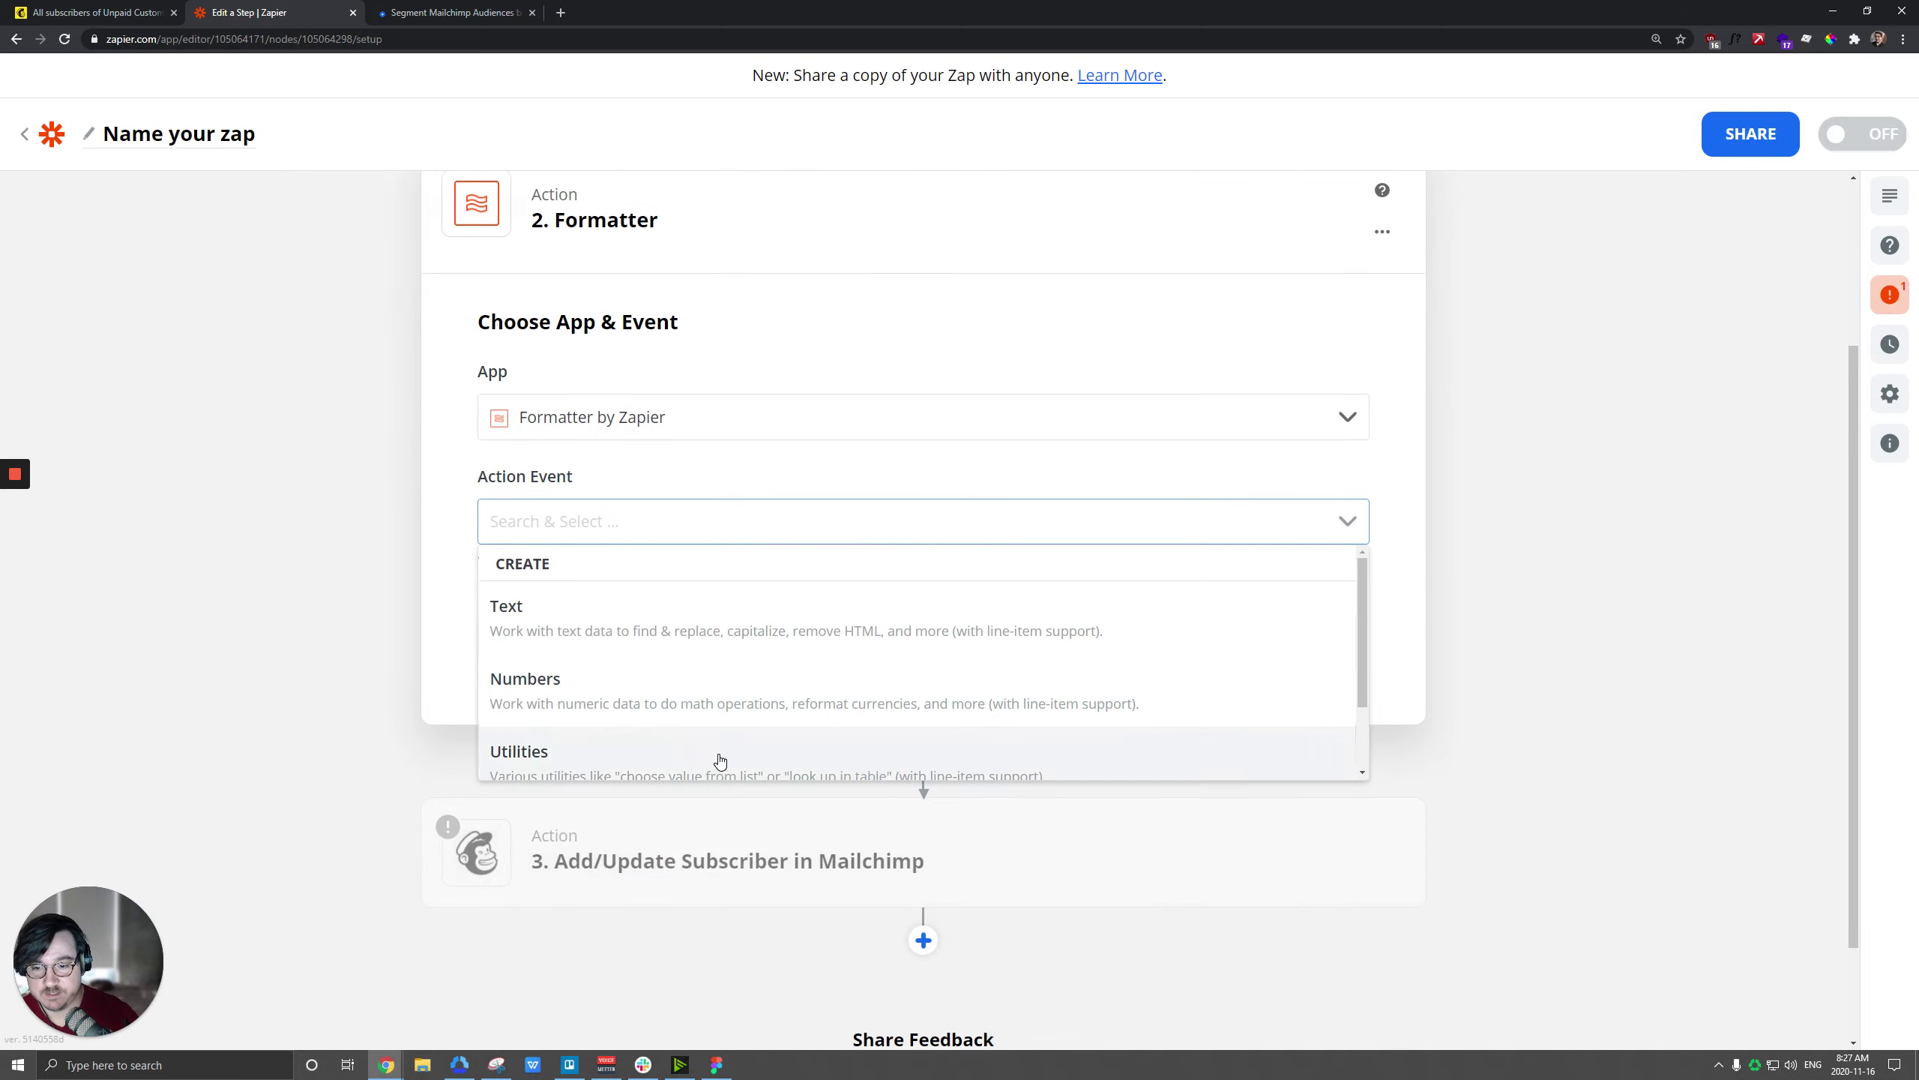
click(599, 618)
click(763, 638)
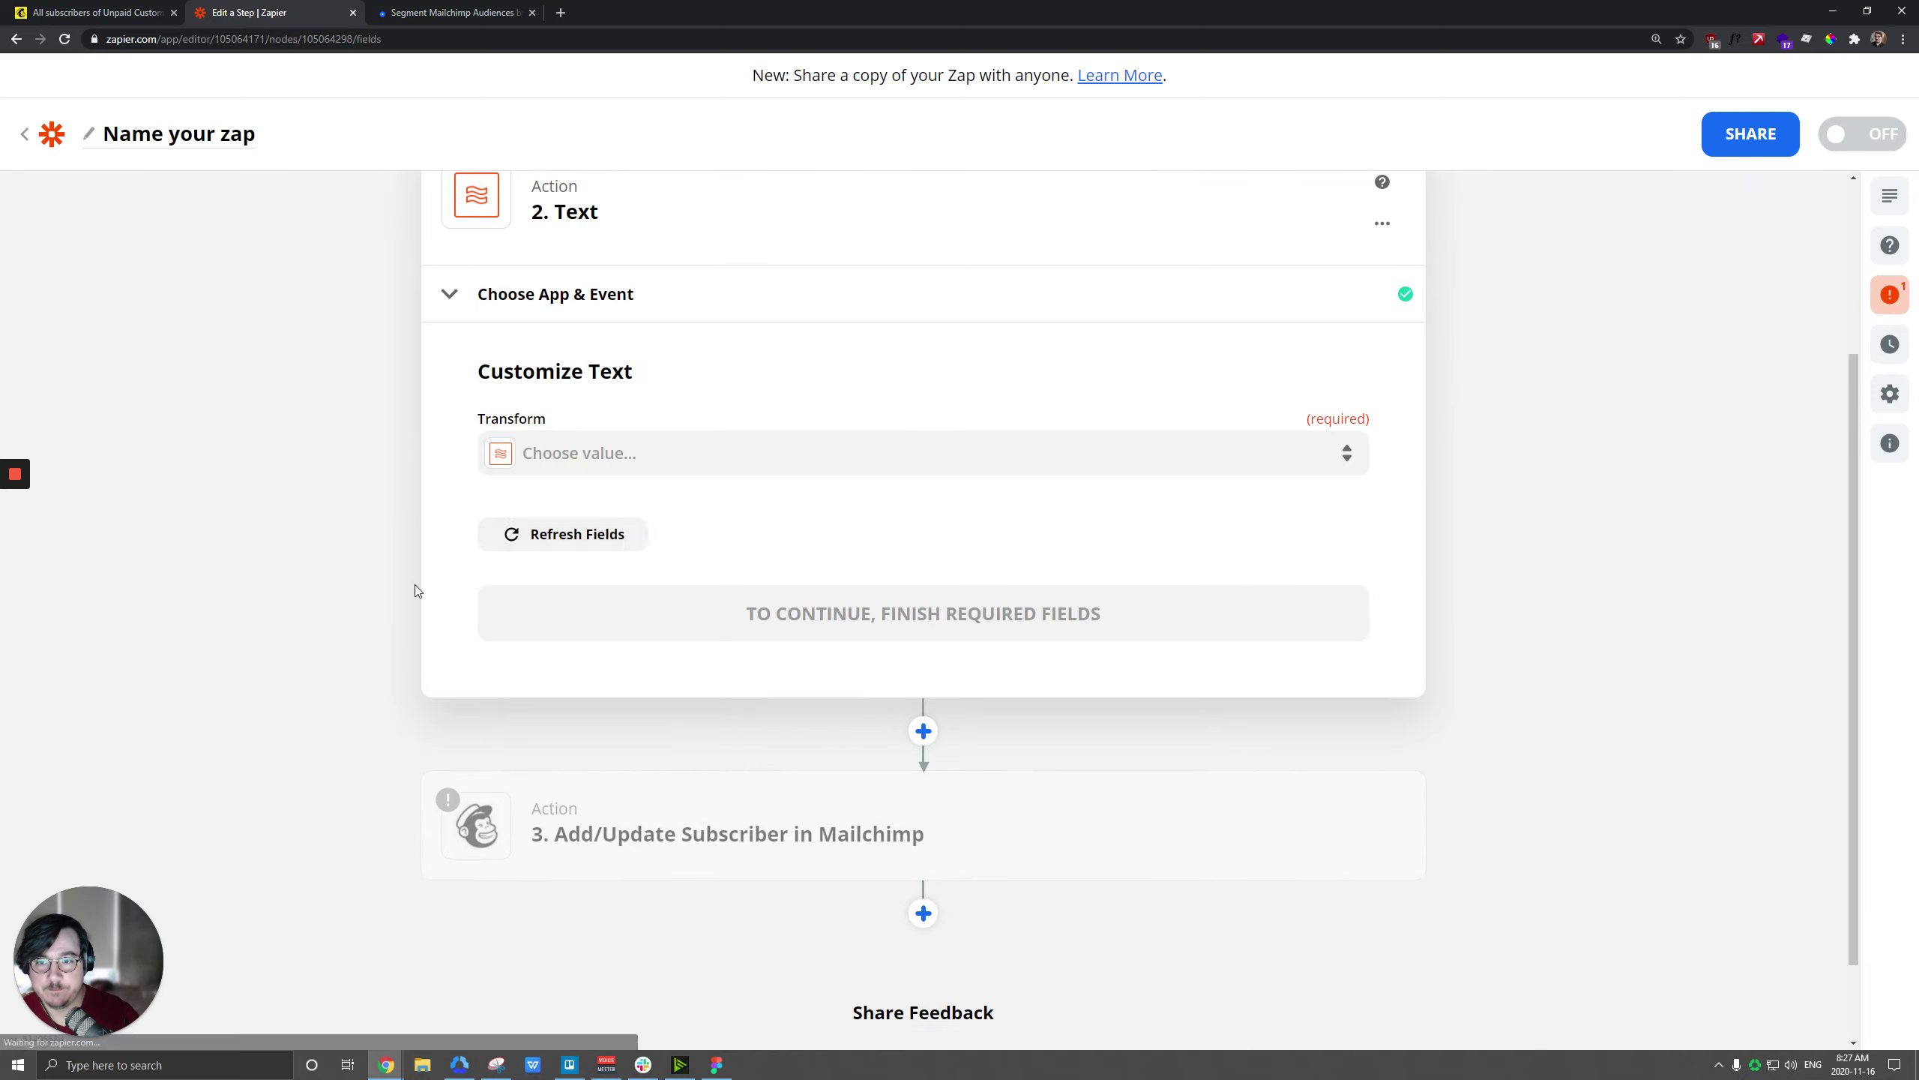
Step: Set the Formatter step's Transform to Split Text
click(588, 451)
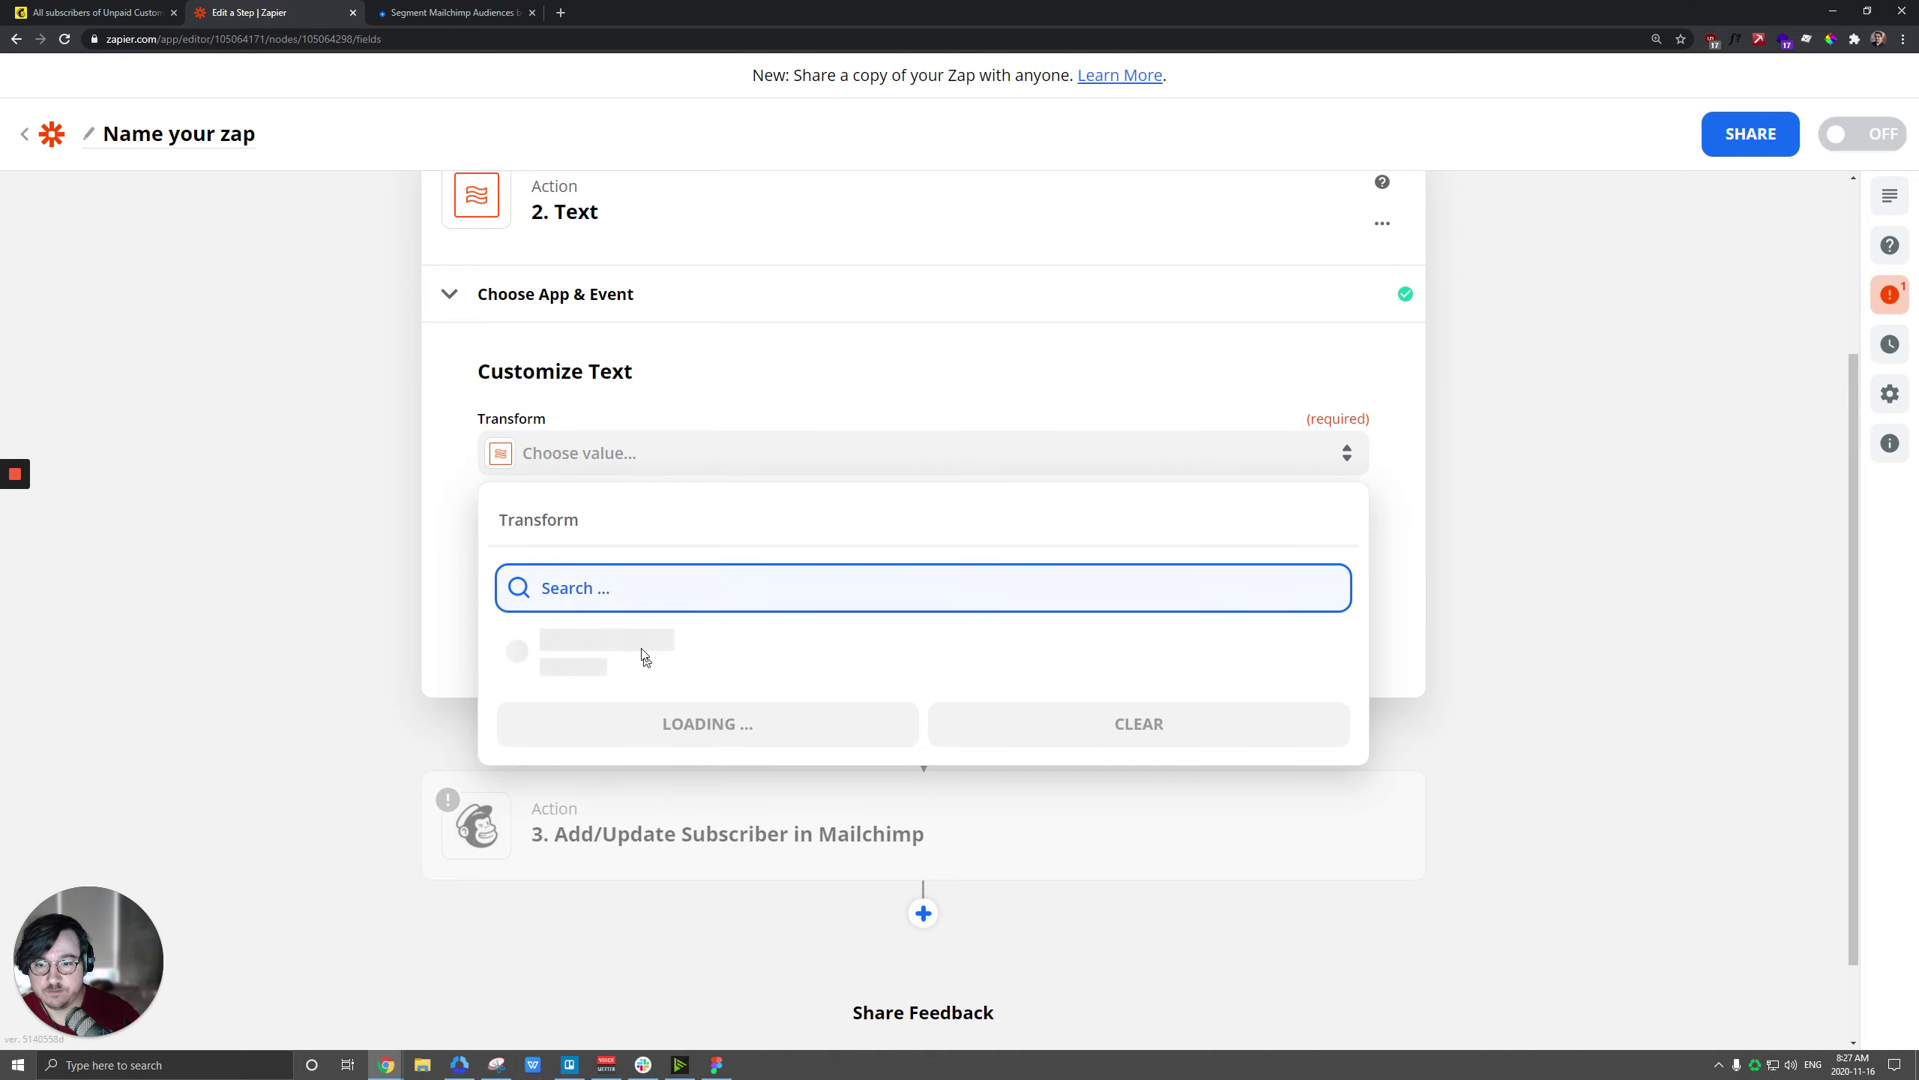
scroll(747, 733, down, 8)
scroll(604, 832, down, 3)
click(580, 809)
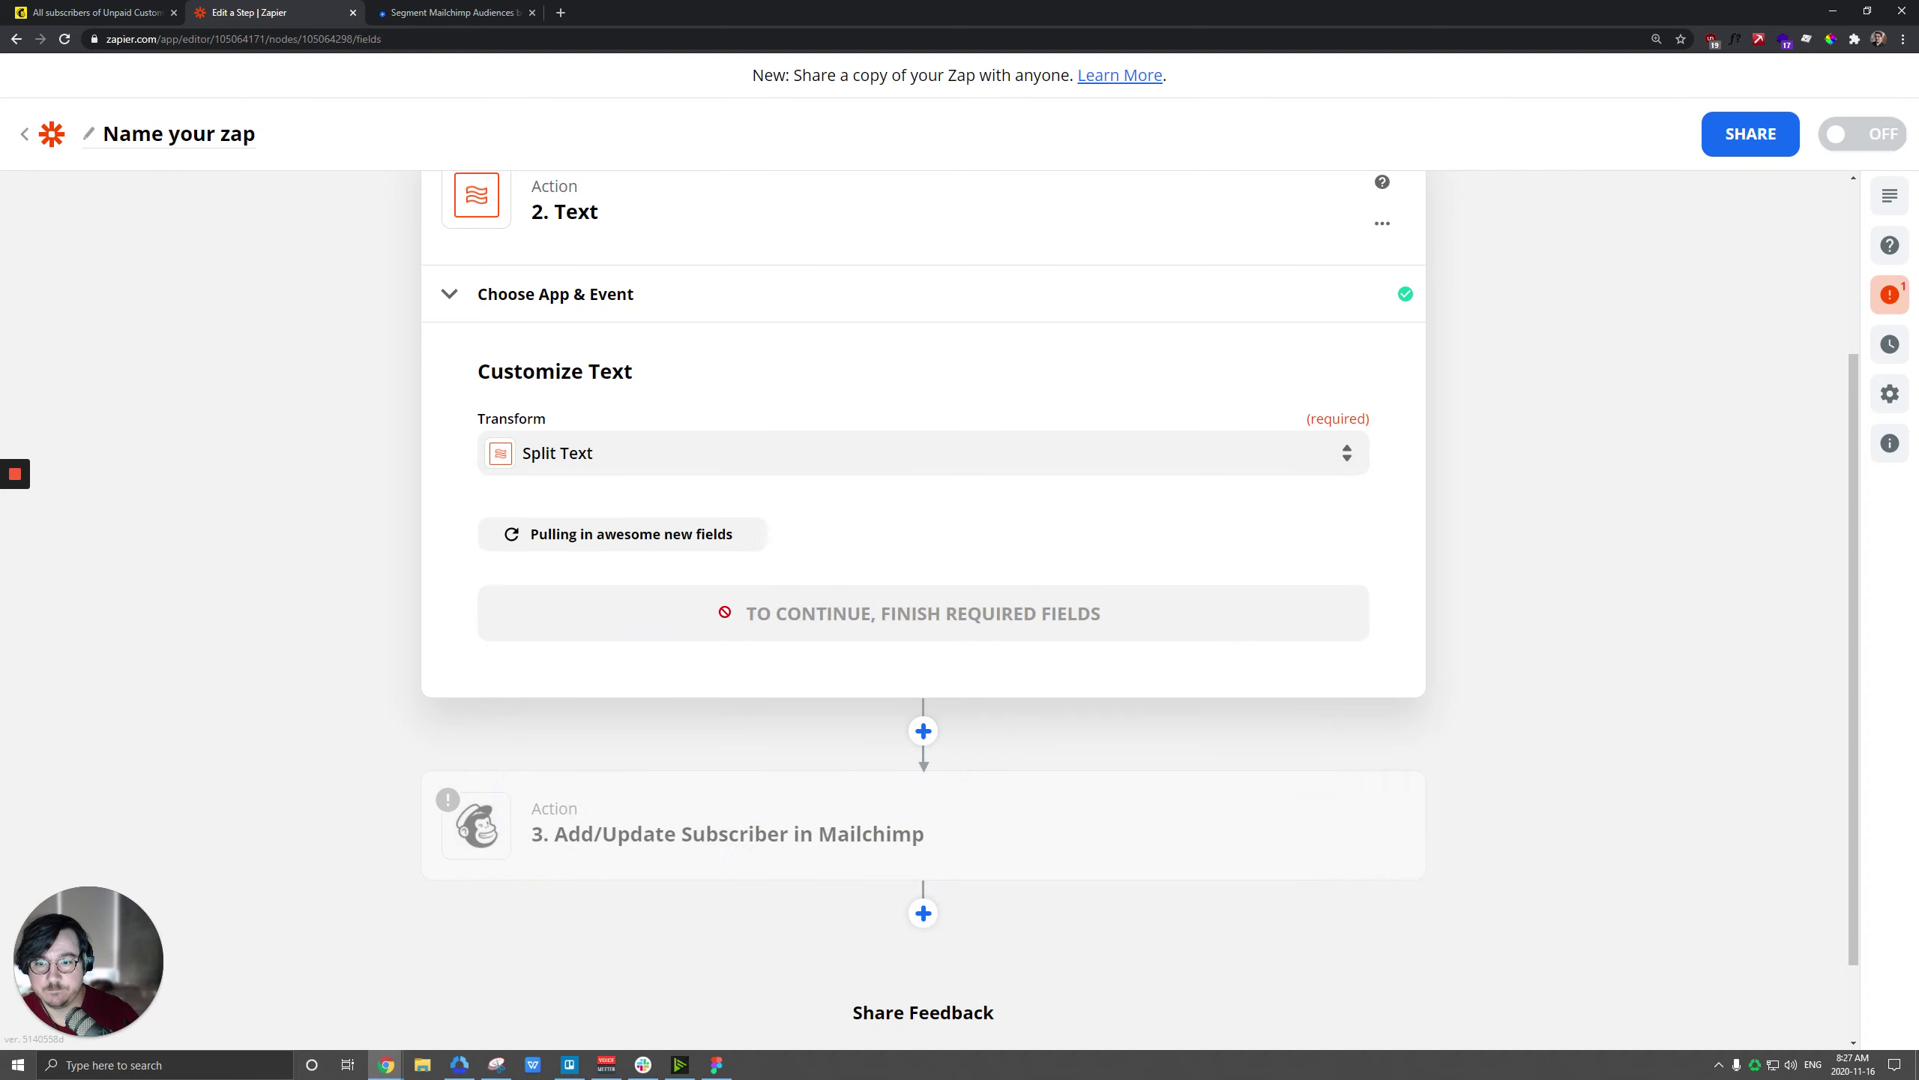
Step: Map the Split Text Input to the Name value from the Uscreen trigger
click(600, 655)
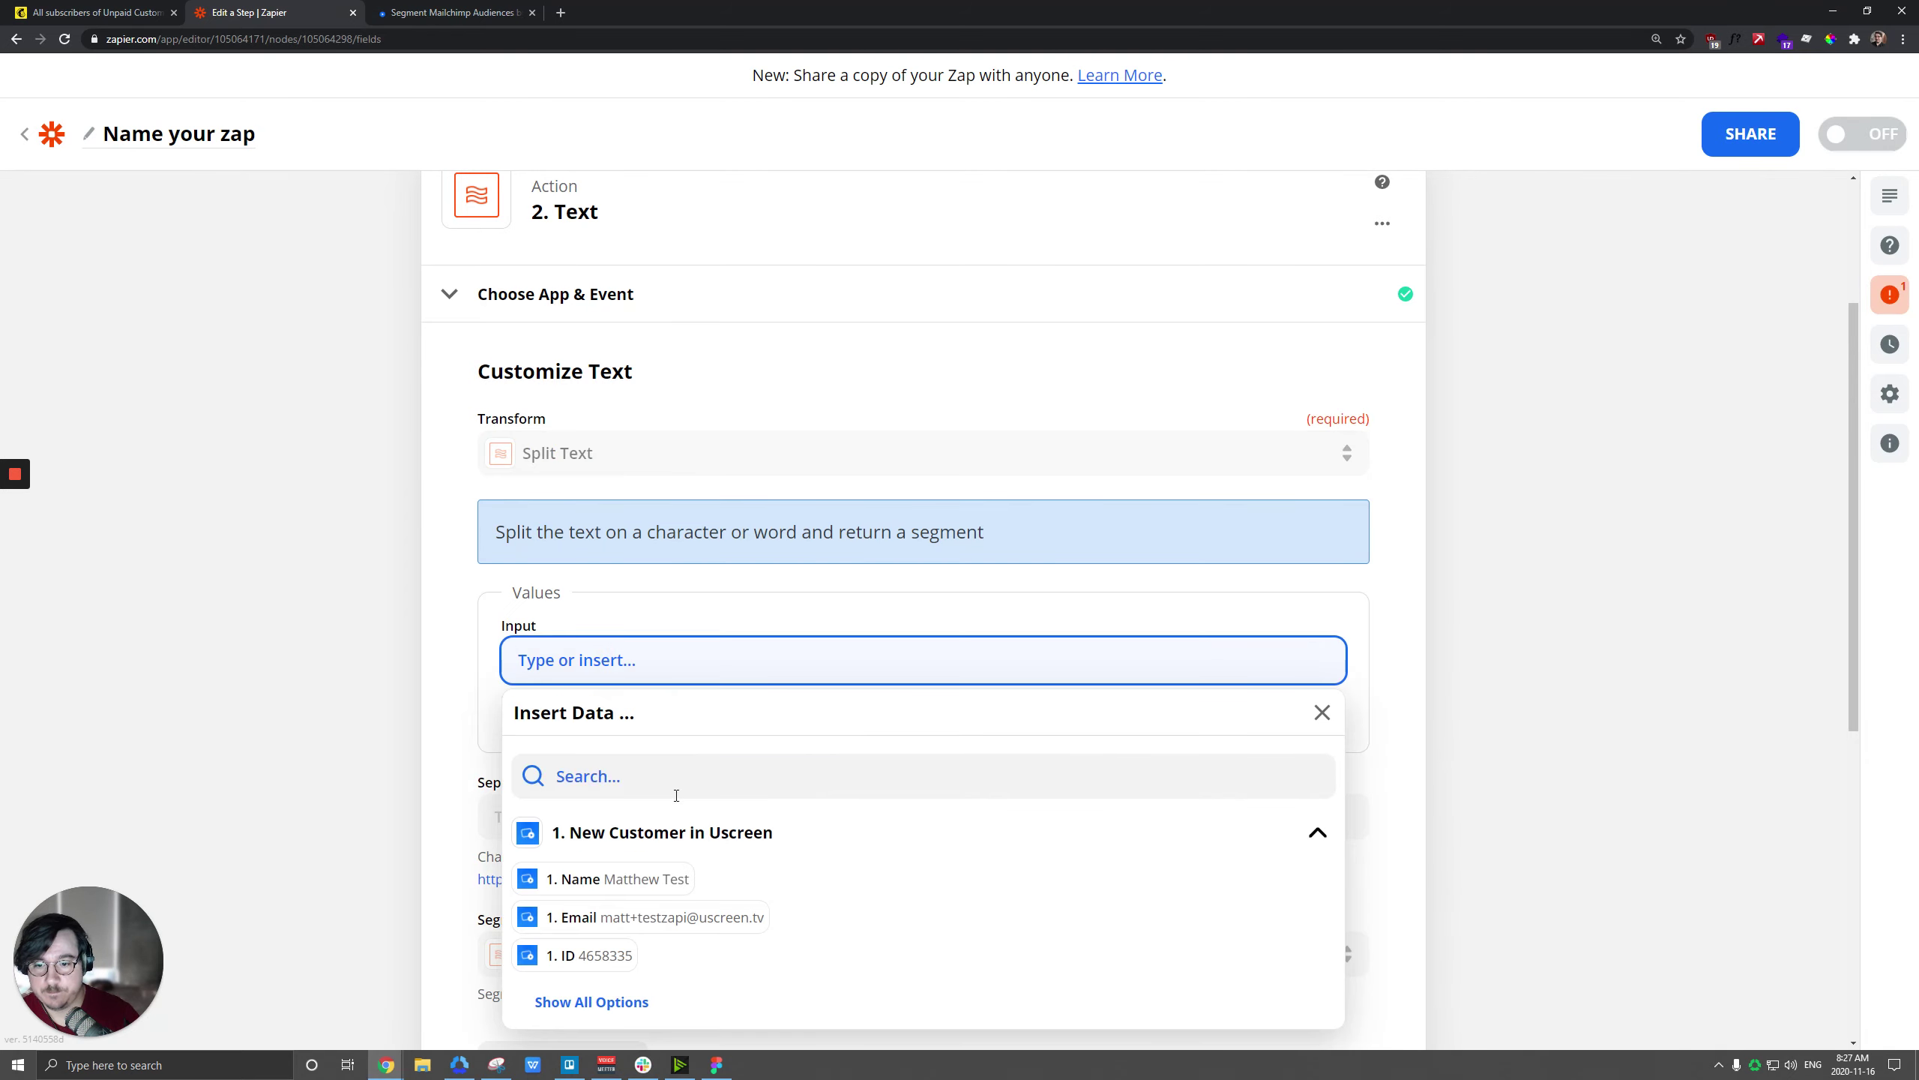
click(613, 886)
click(476, 629)
scroll(530, 605, down, 3)
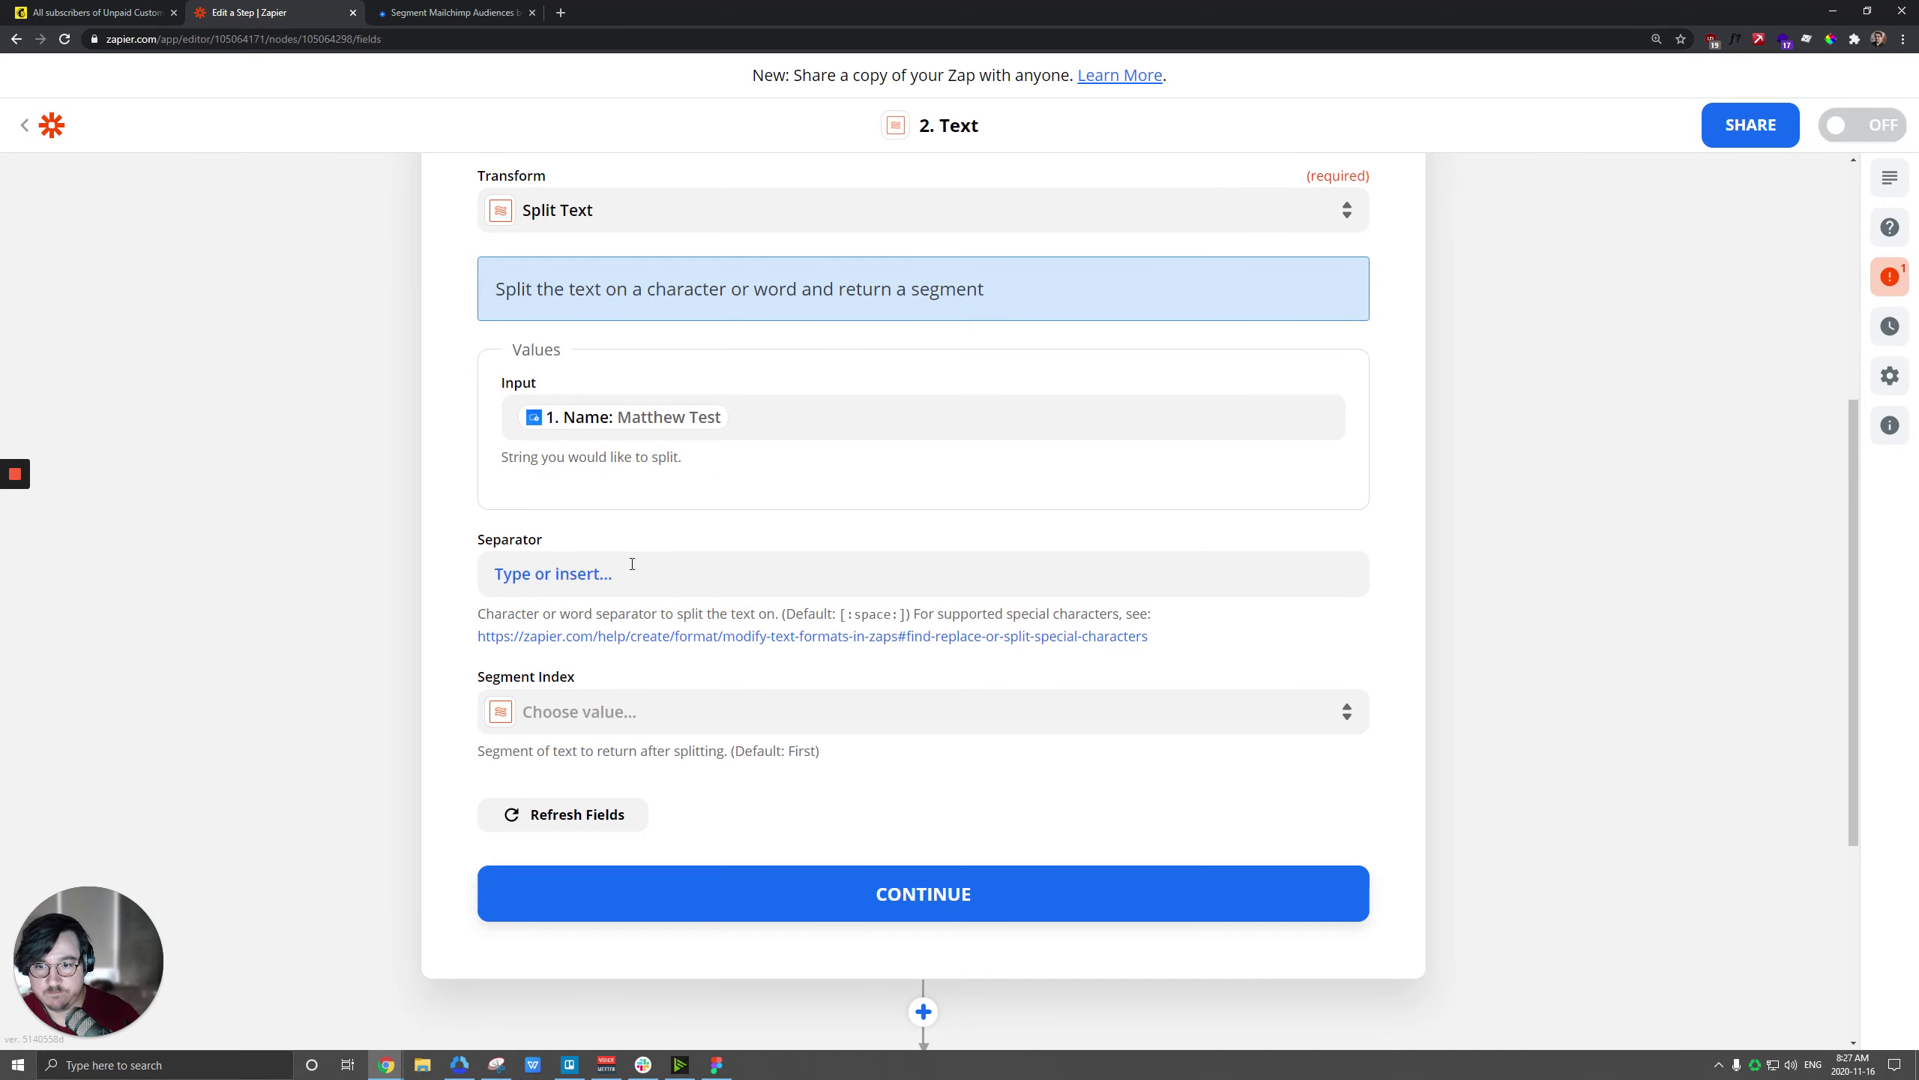
Step: Leave the Separator blank, set Segment Index to All (as Separate Fields), and continue to the Formatter test
click(632, 587)
click(599, 694)
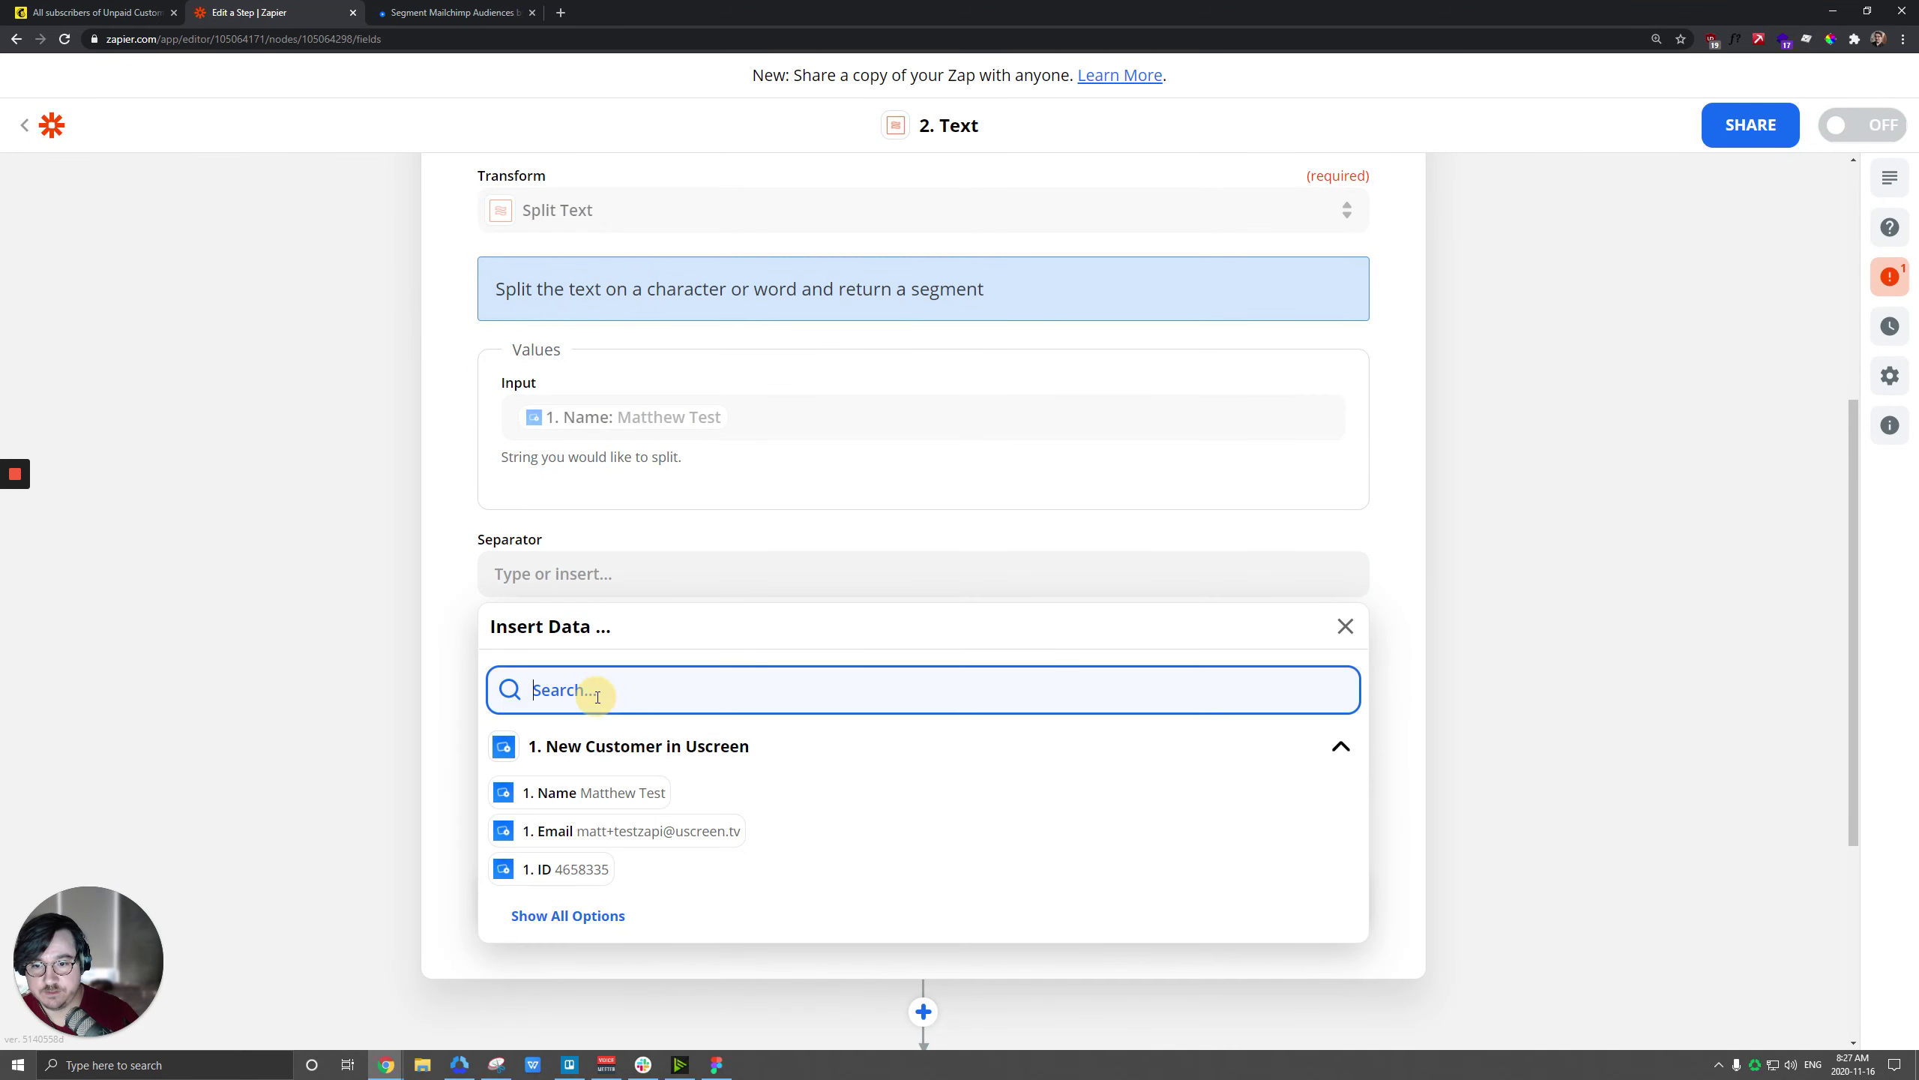
click(546, 574)
click(446, 527)
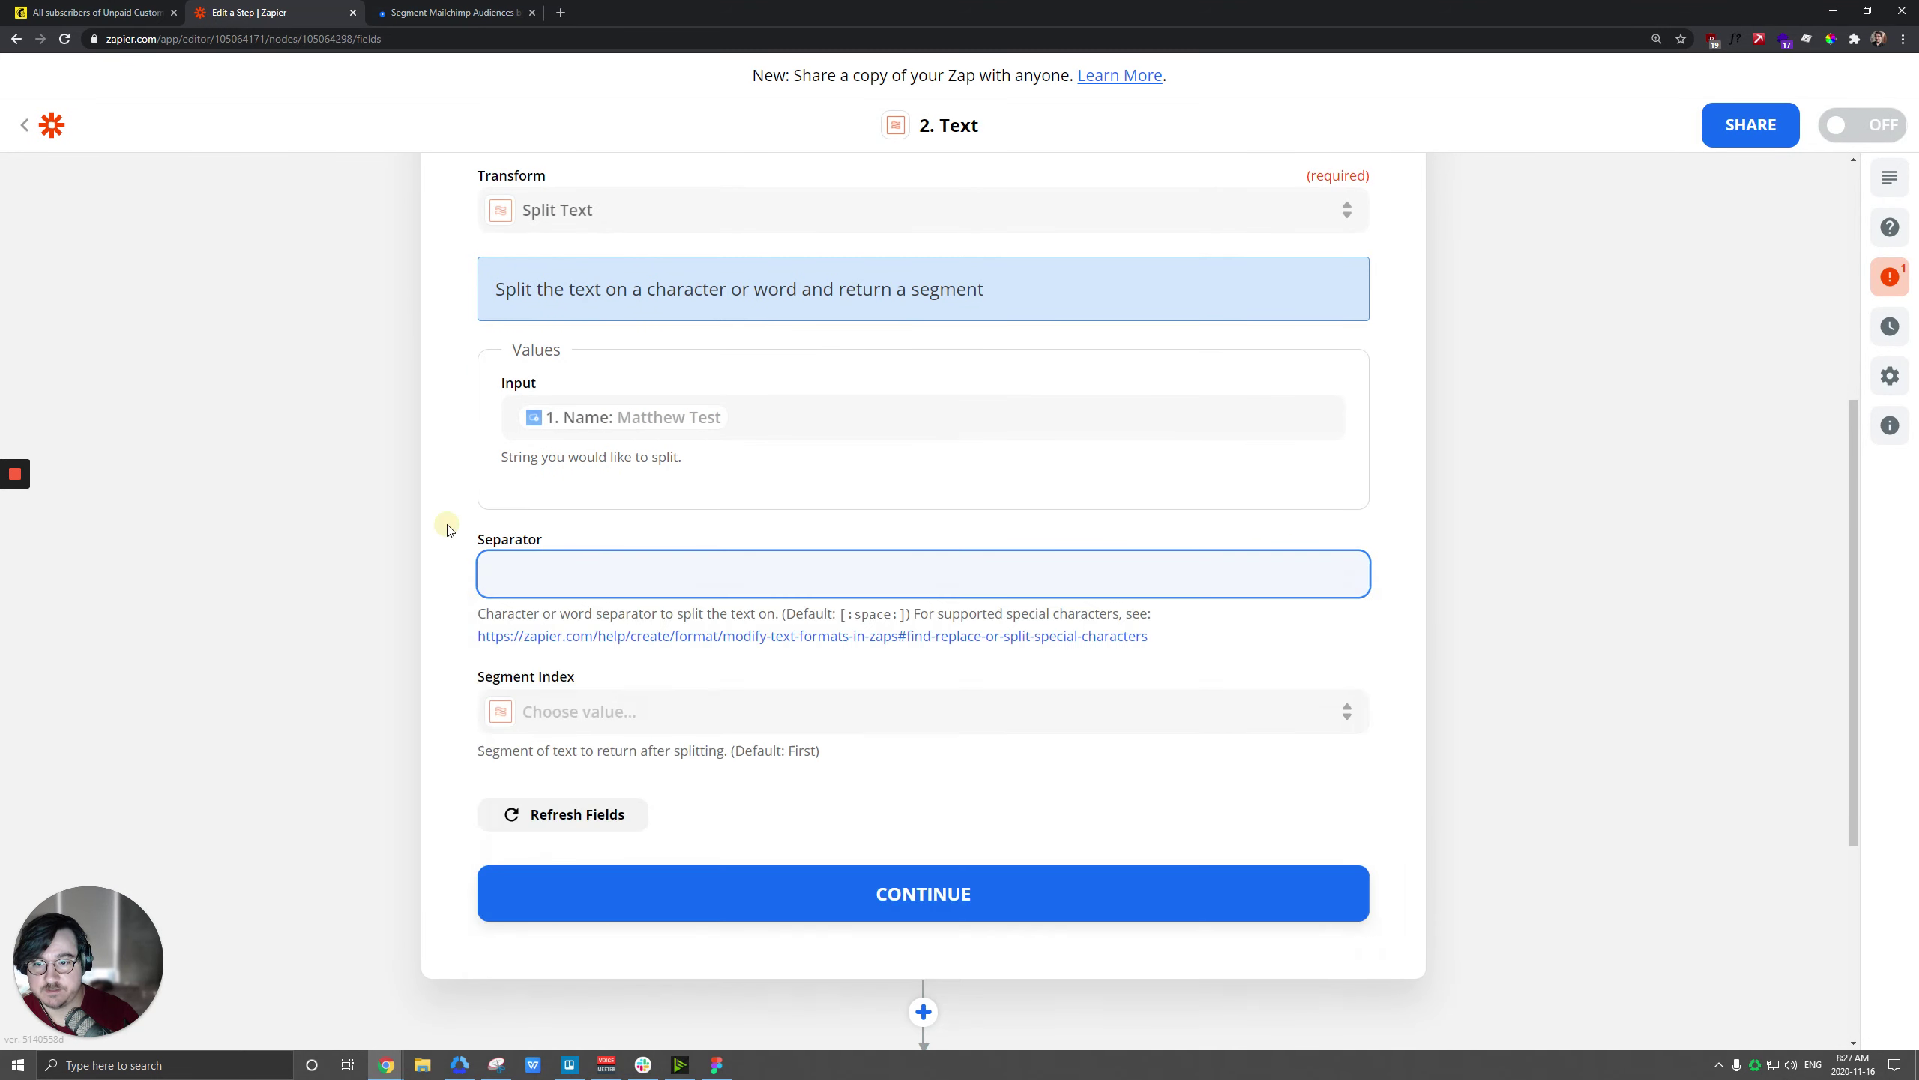
click(605, 712)
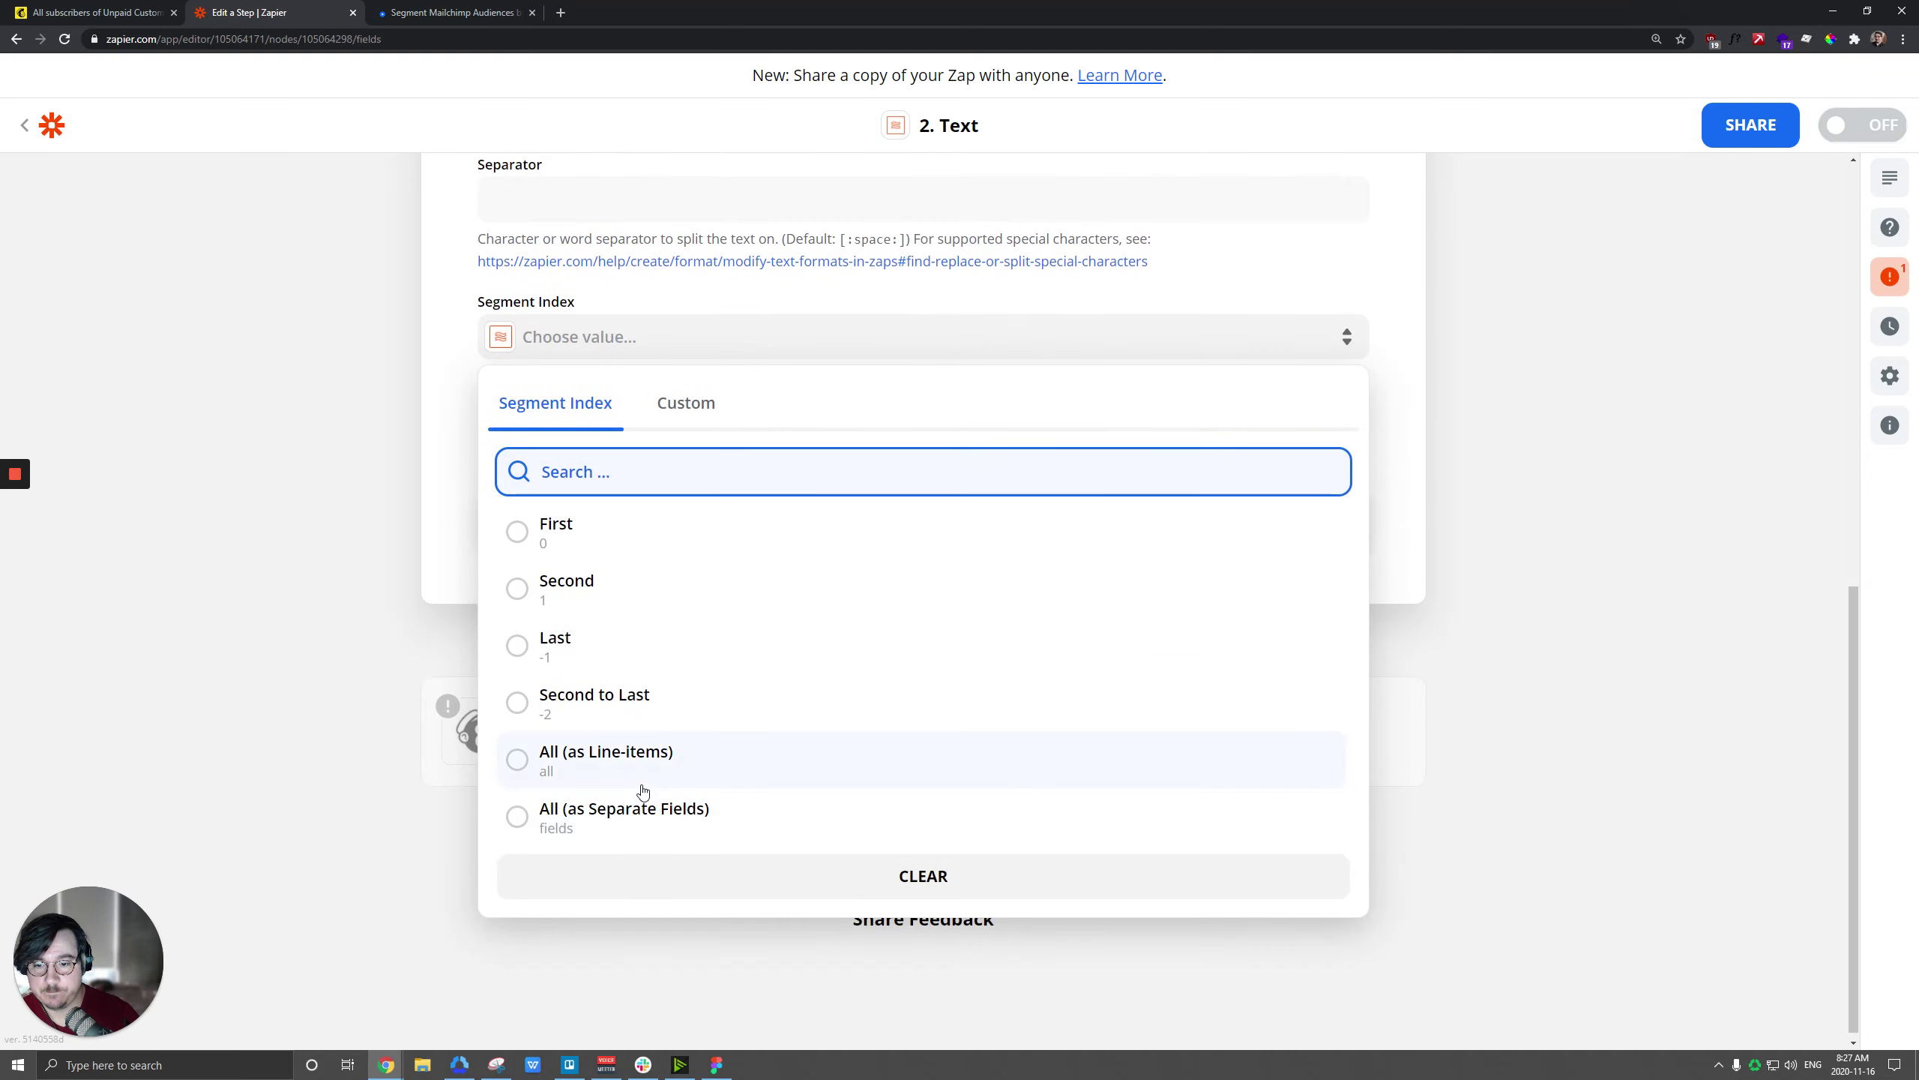
click(674, 817)
click(795, 515)
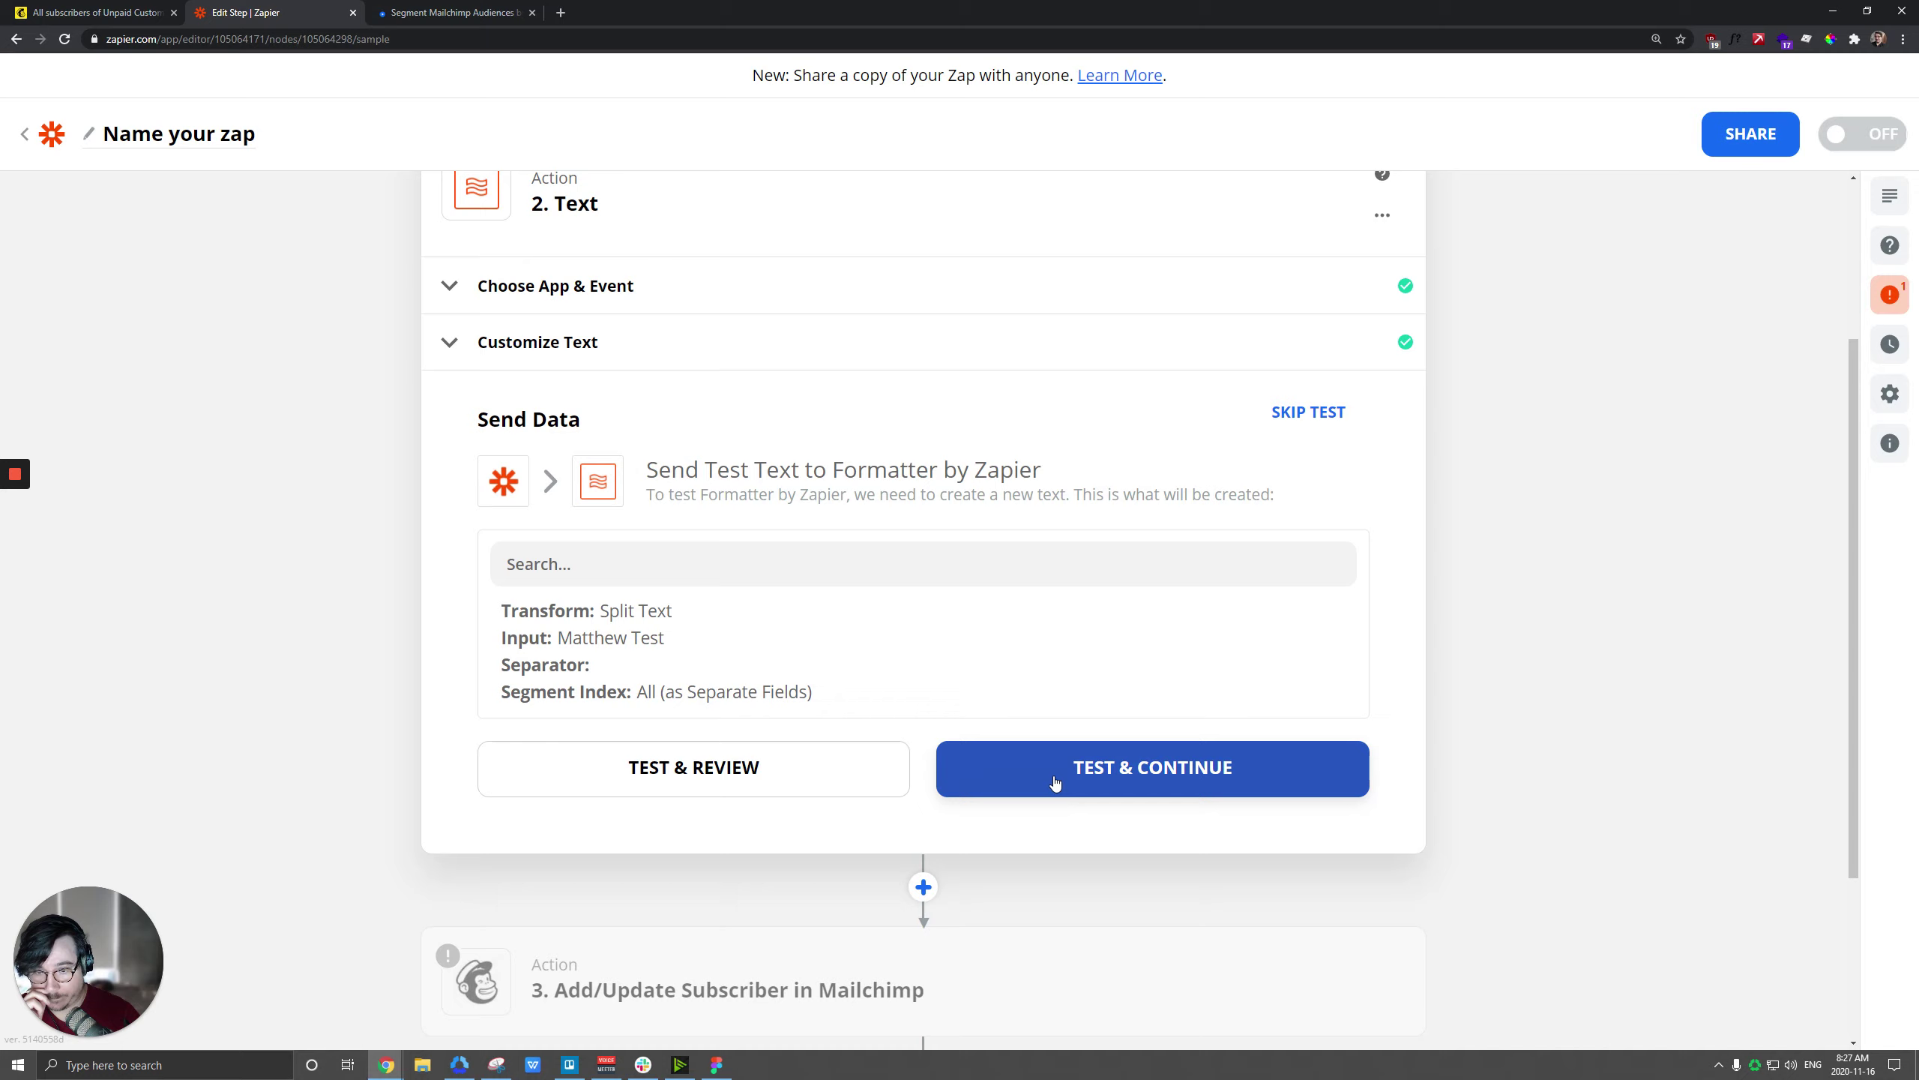
Step: Test the Formatter step and review the split name output in its Send Data section
click(1055, 783)
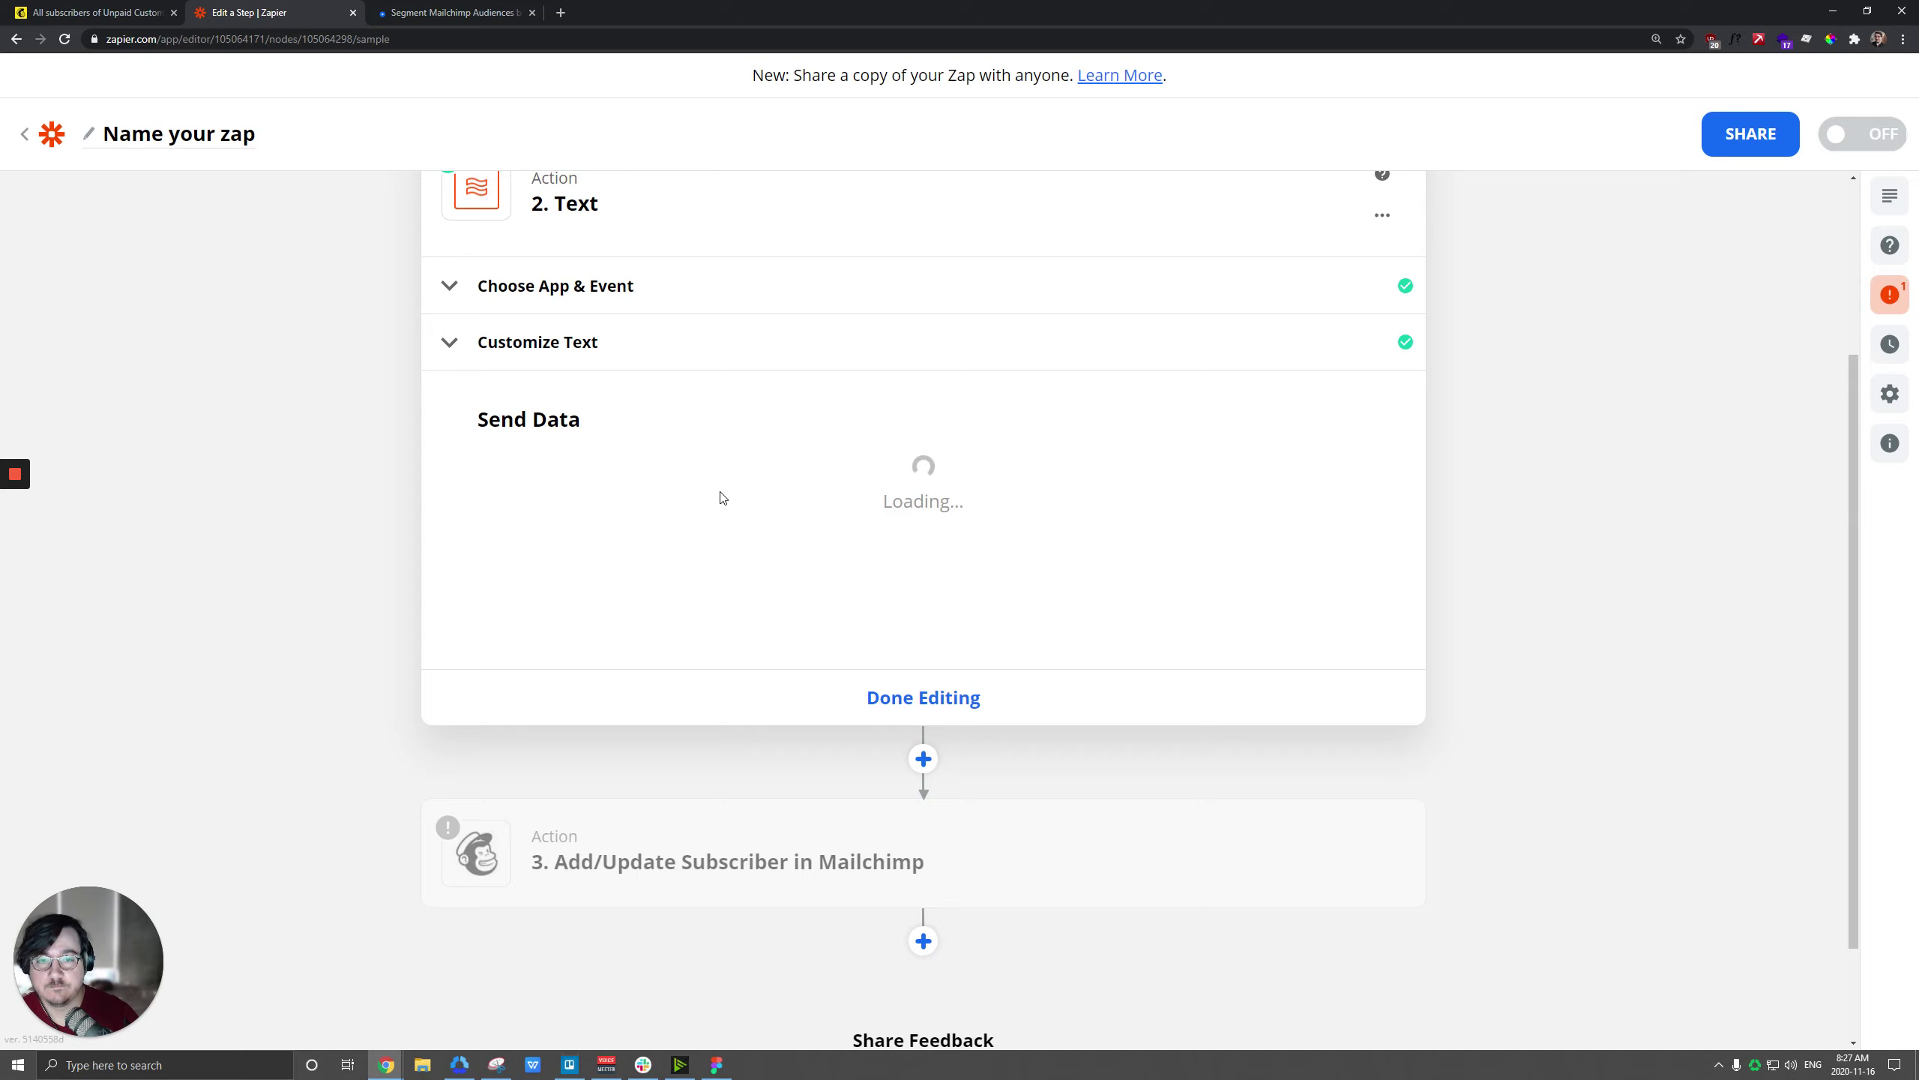
scroll(651, 488, up, 3)
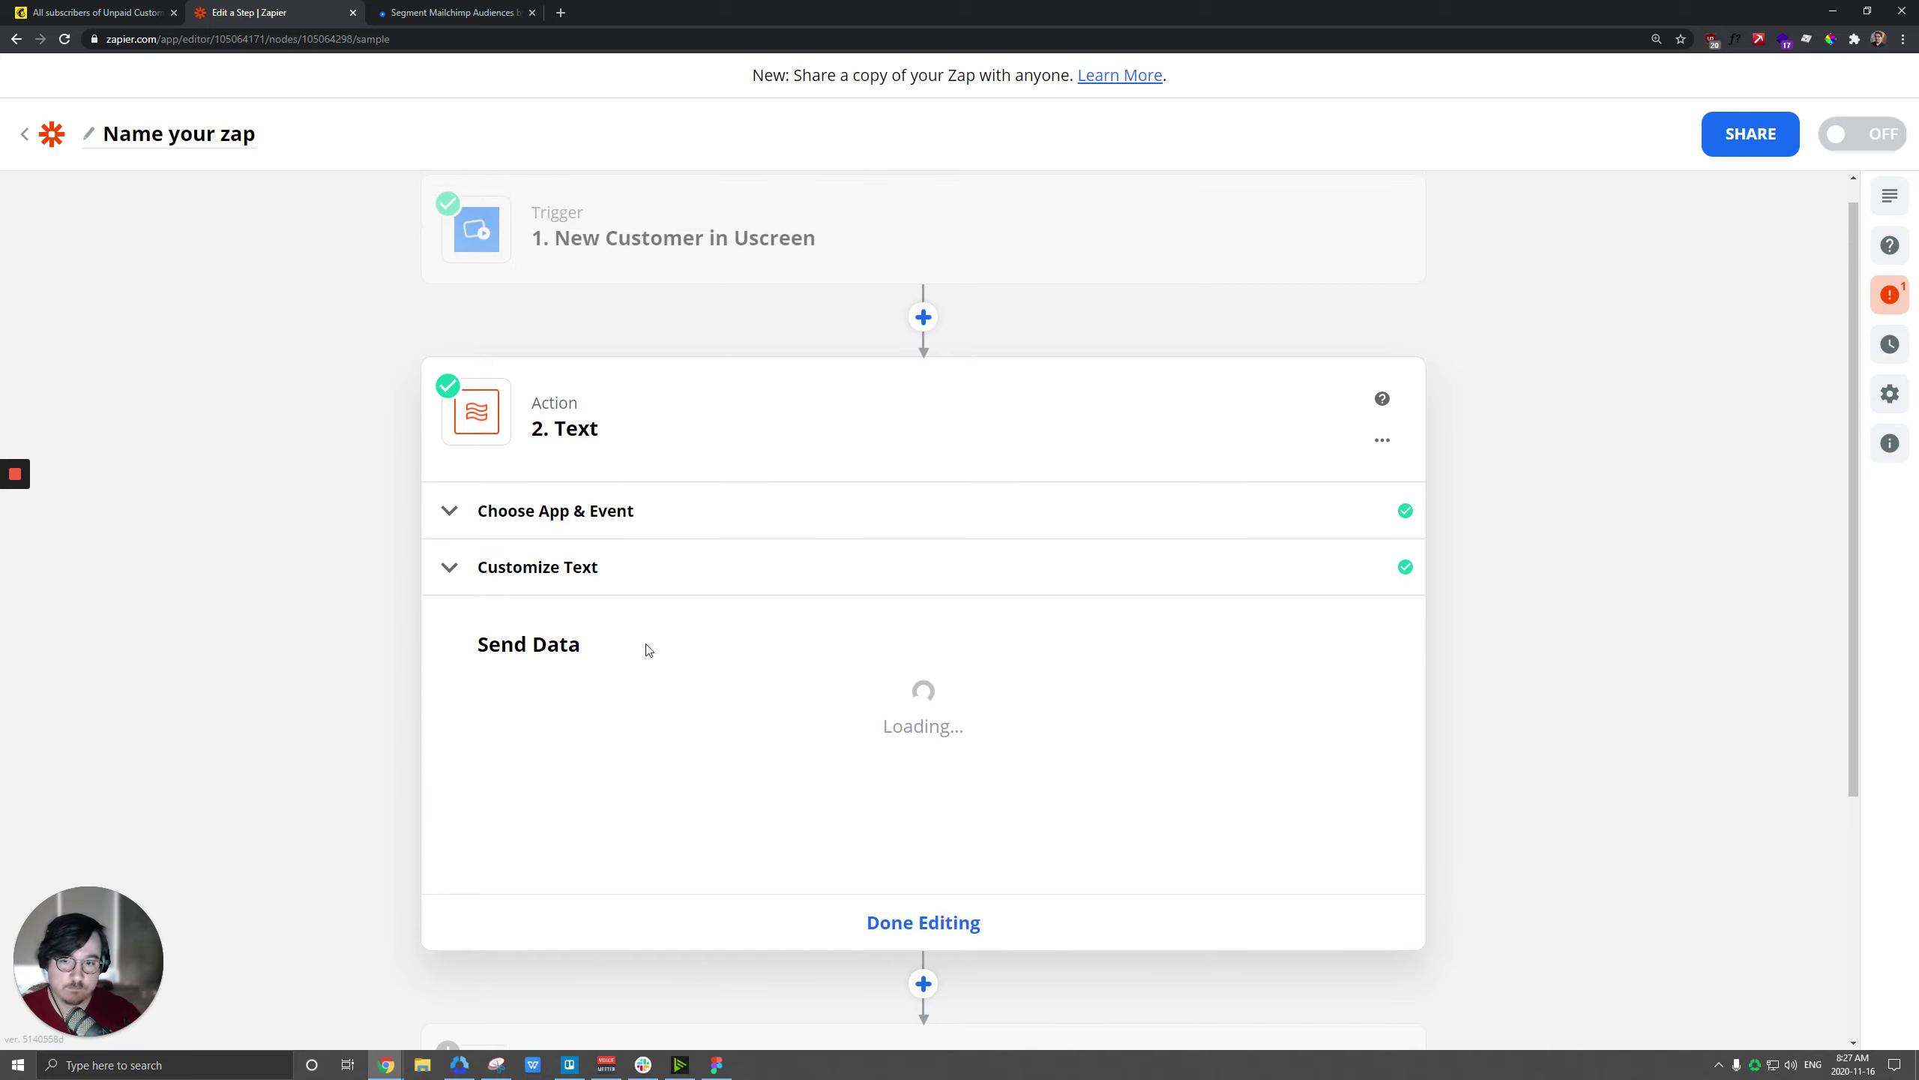
click(908, 928)
click(664, 463)
click(540, 515)
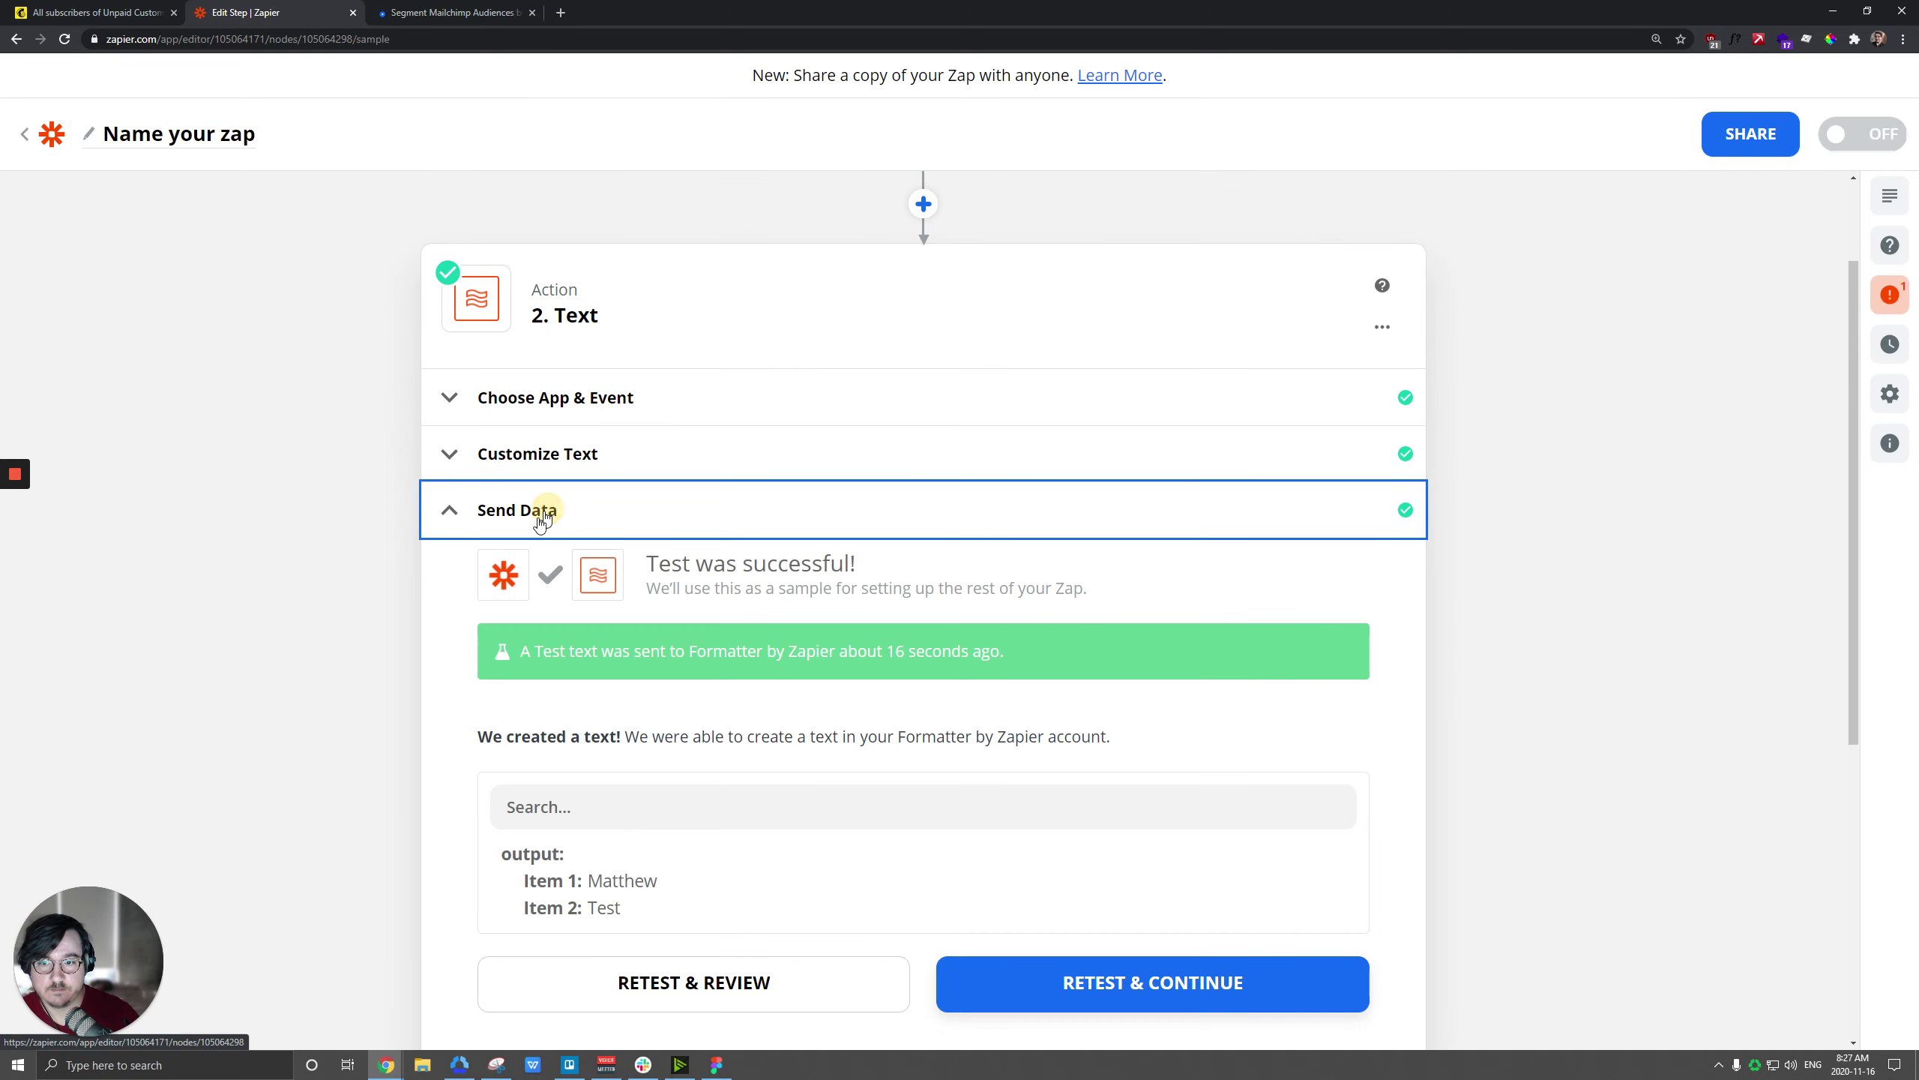
scroll(459, 676, down, 7)
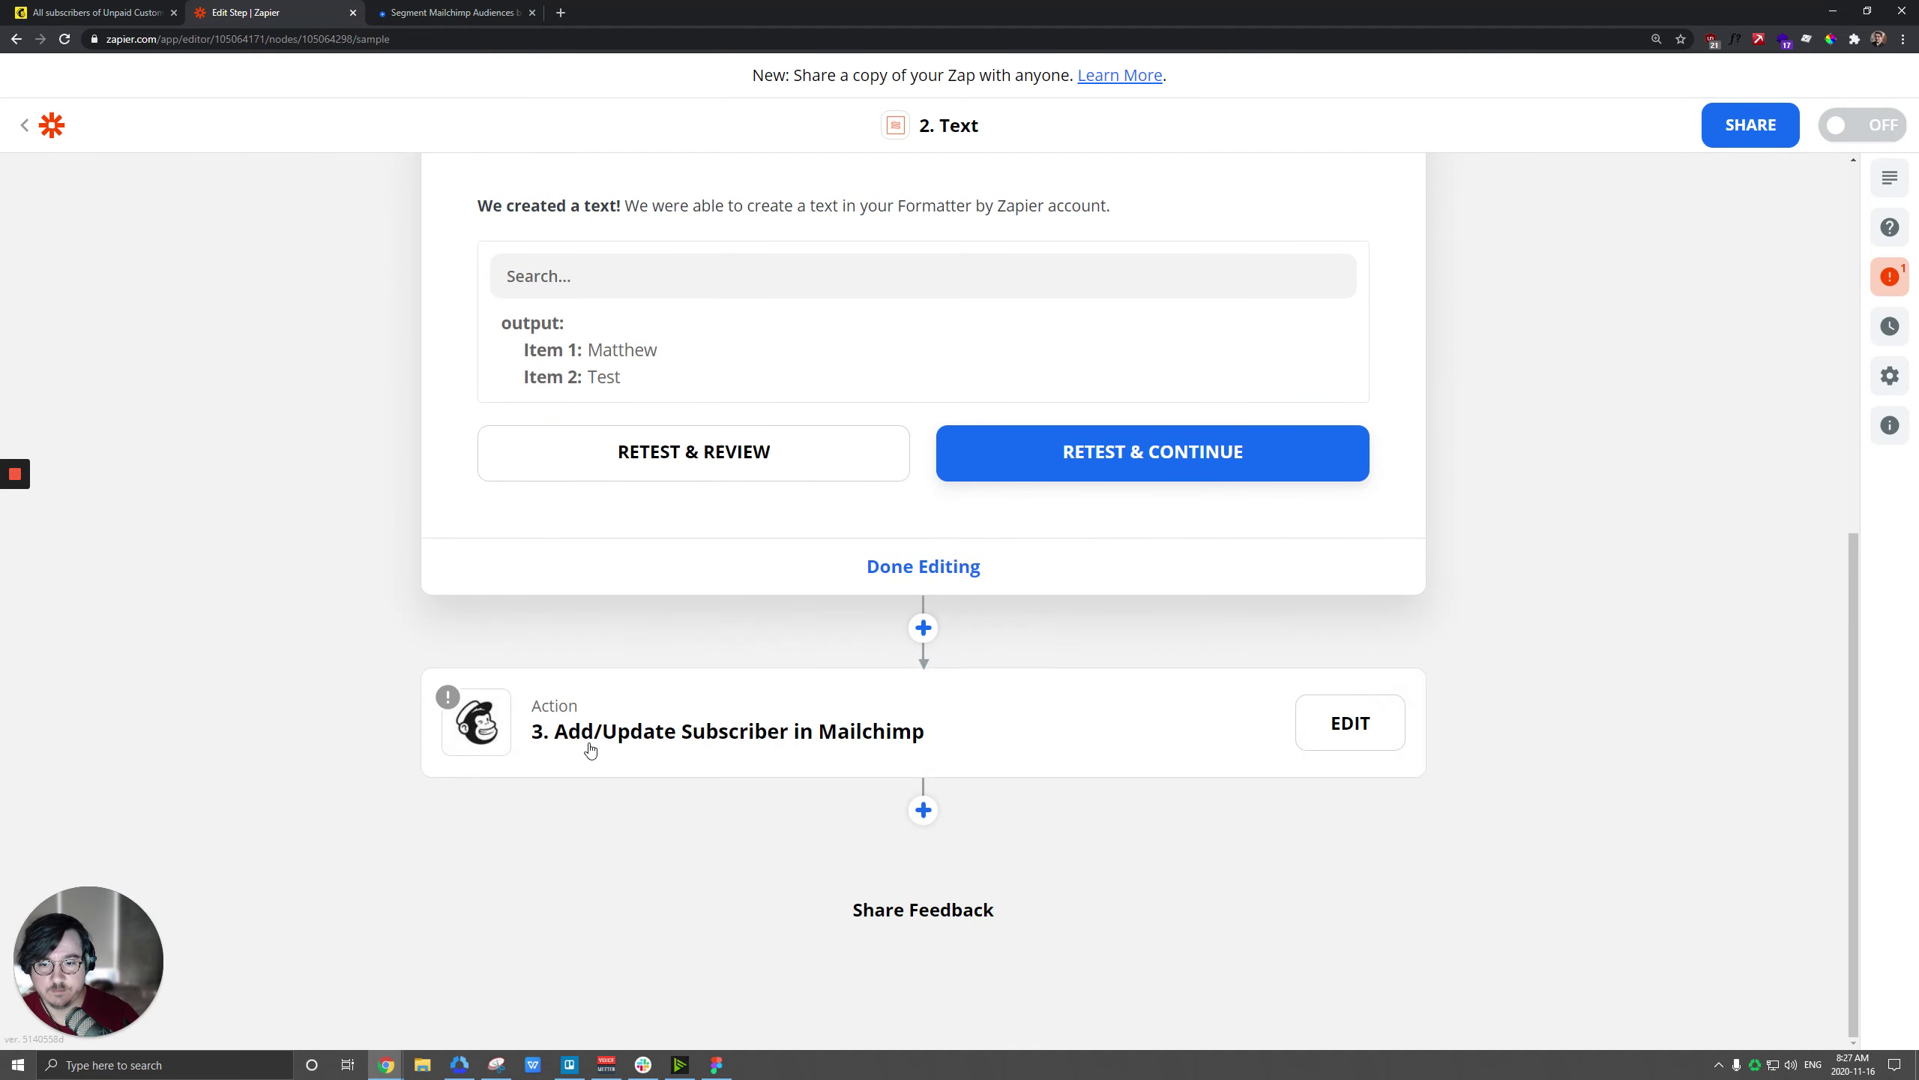
Step: Map the Mailchimp subscriber's First Name to Output Item 1 from the Formatter Text step
click(634, 729)
scroll(852, 546, down, 5)
scroll(628, 388, up, 5)
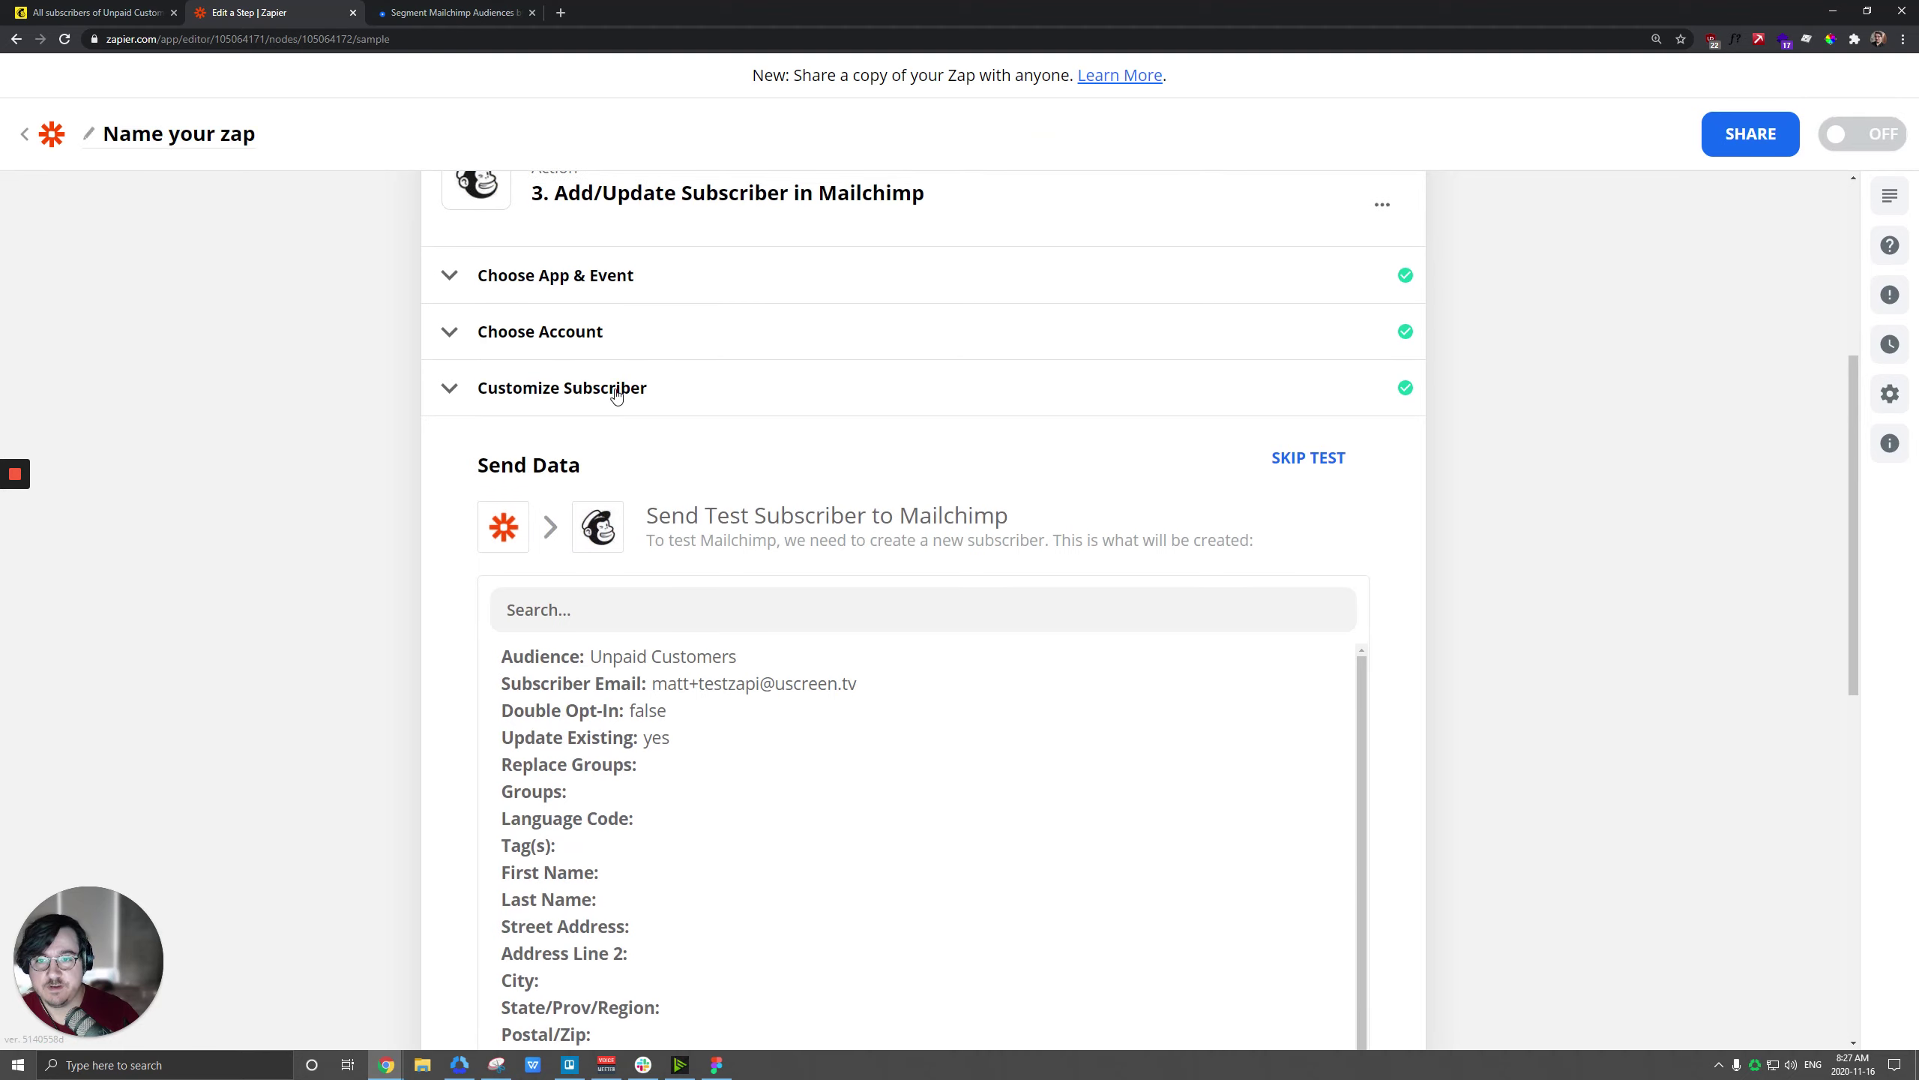
click(628, 387)
scroll(704, 665, down, 5)
scroll(704, 665, down, 9)
click(578, 280)
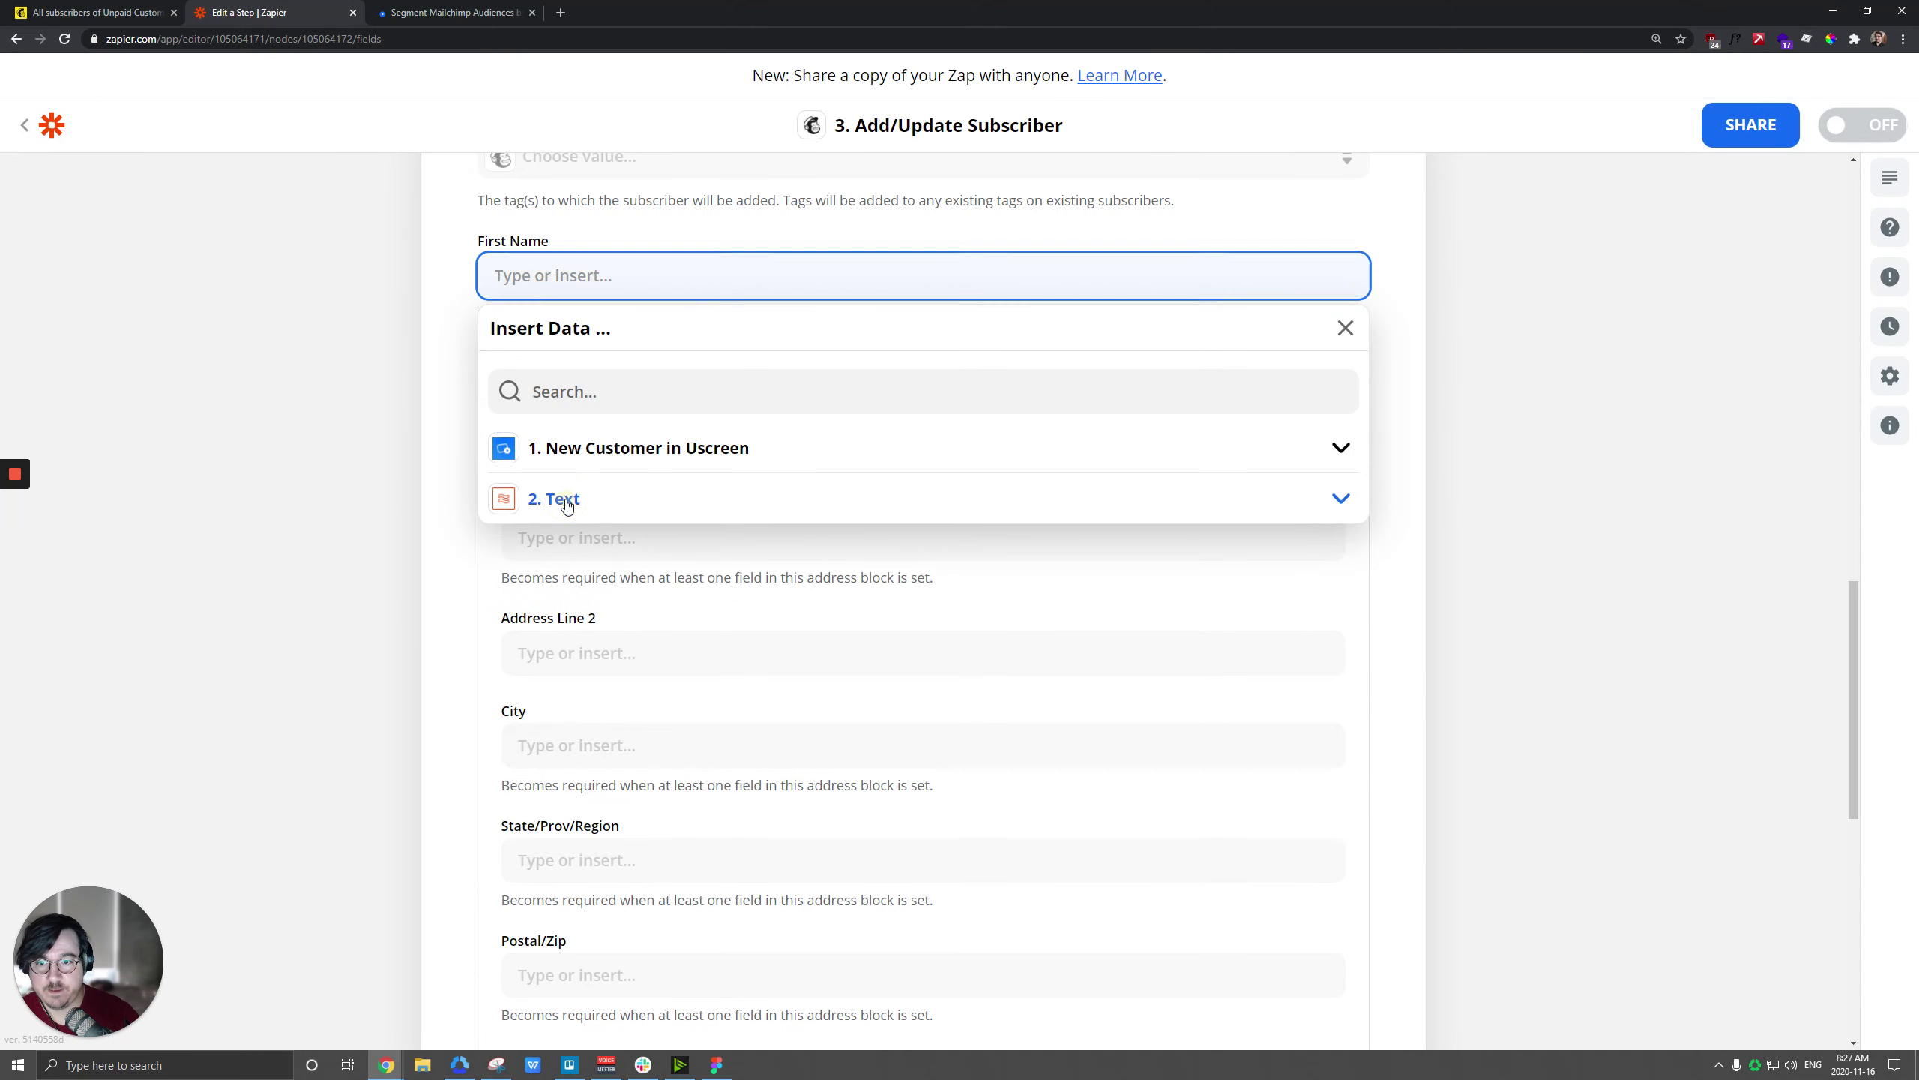
click(567, 503)
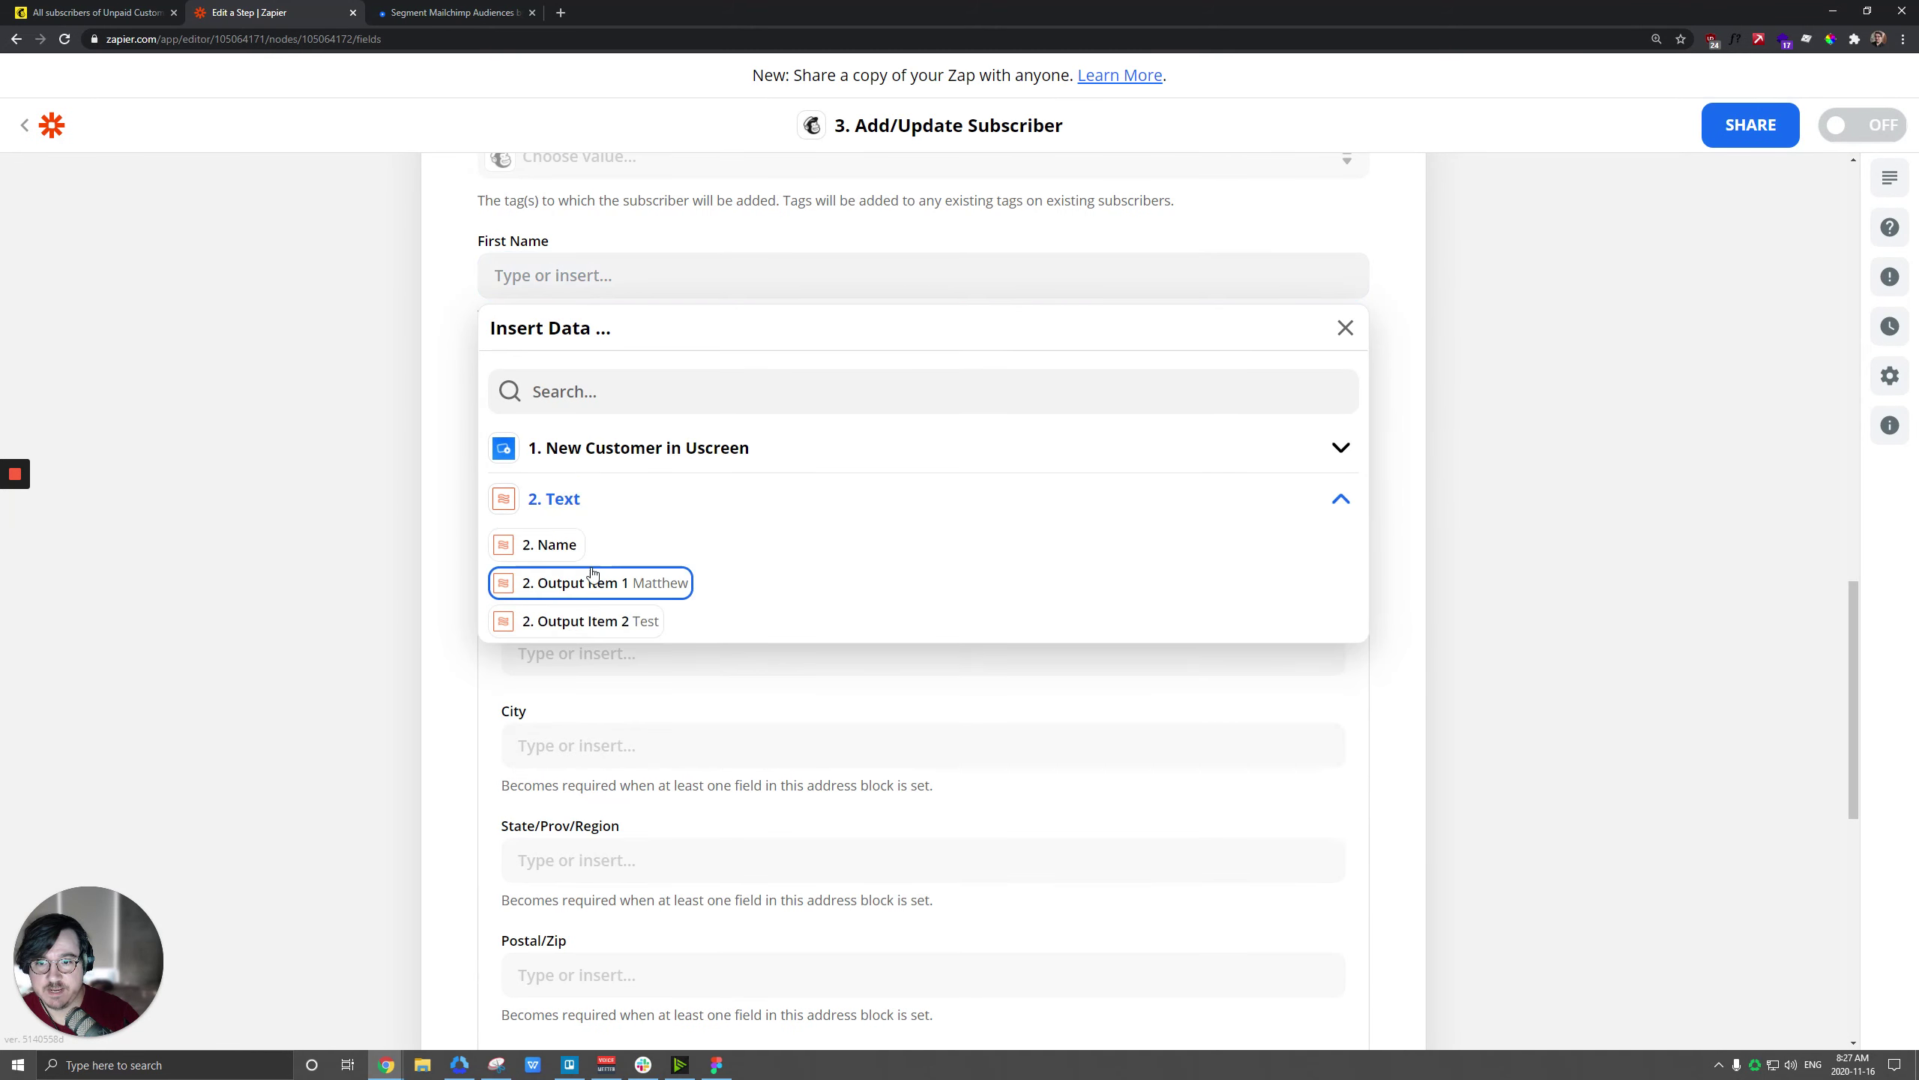
click(668, 593)
click(471, 324)
Step: Map the Mailchimp subscriber's Last Name to Output Item 2 from the Formatter Text step
click(597, 391)
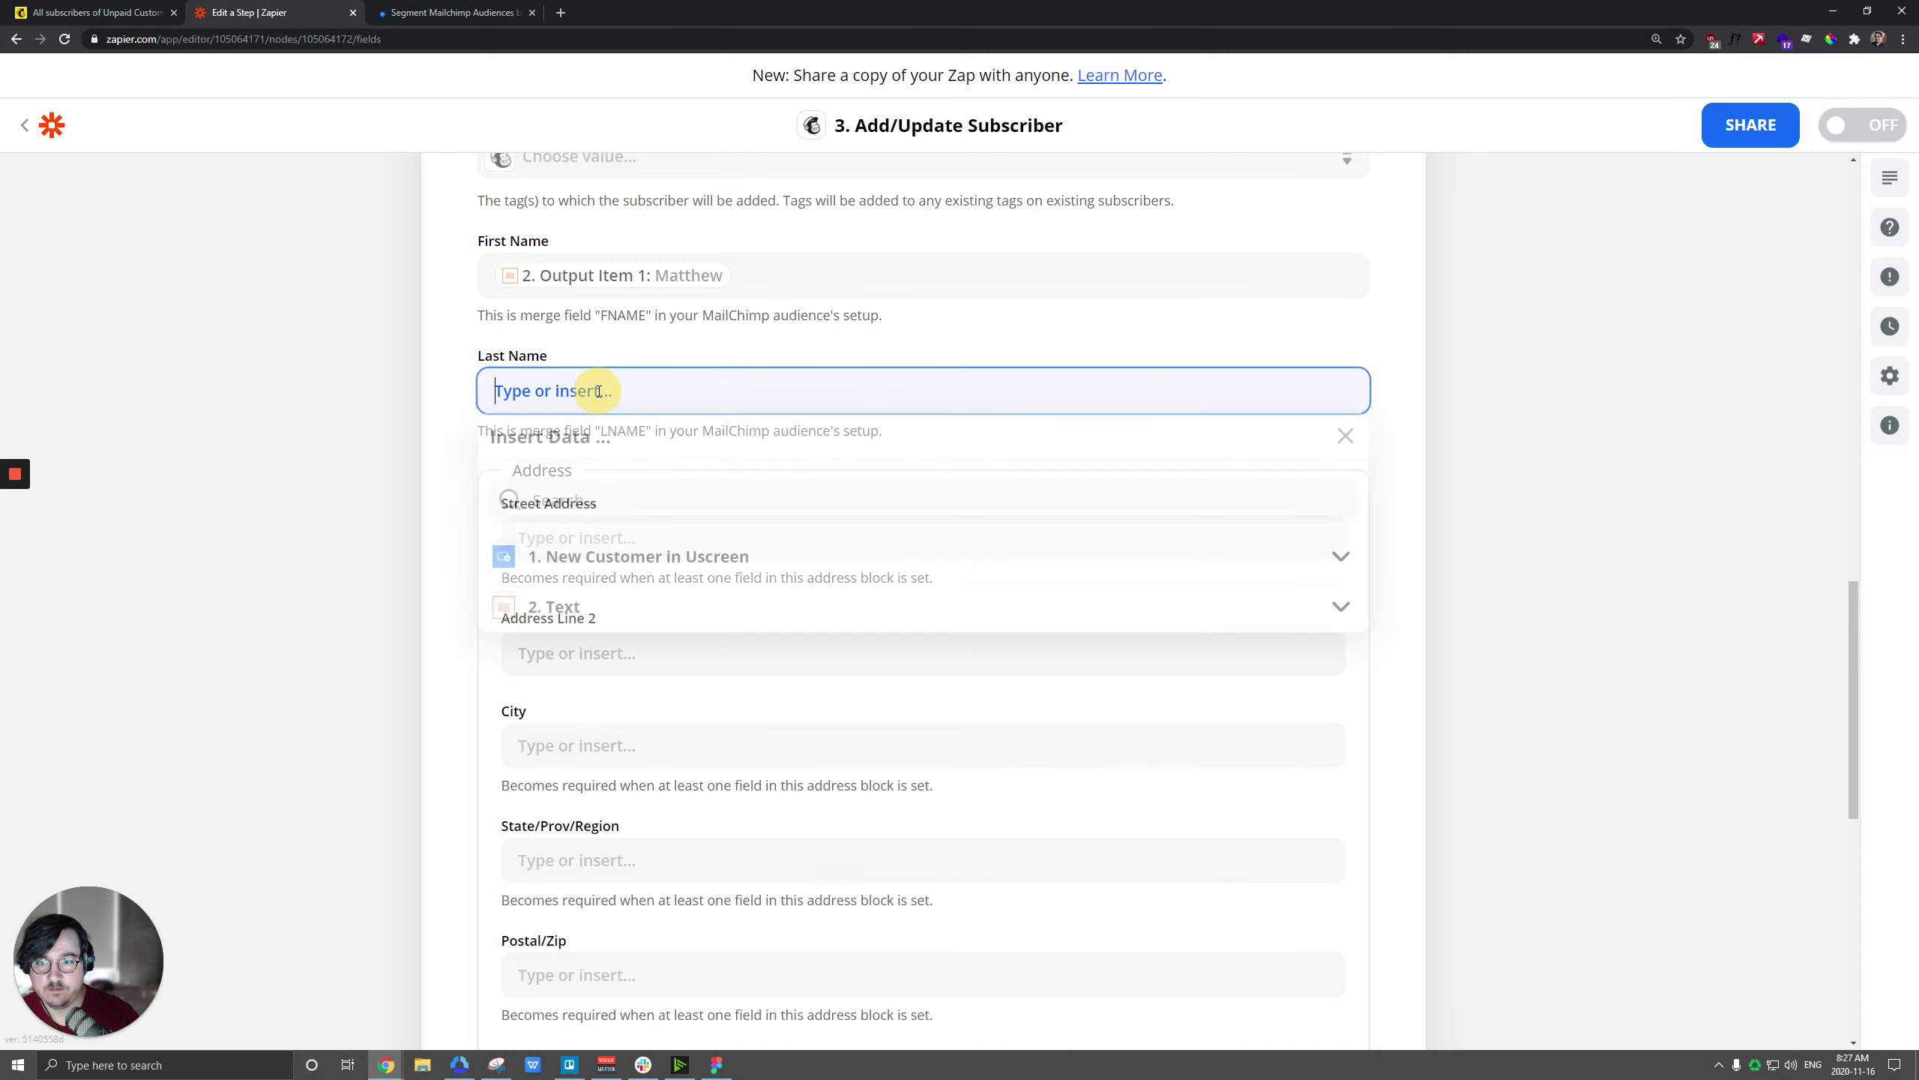
click(586, 614)
scroll(600, 619, down, 2)
click(590, 592)
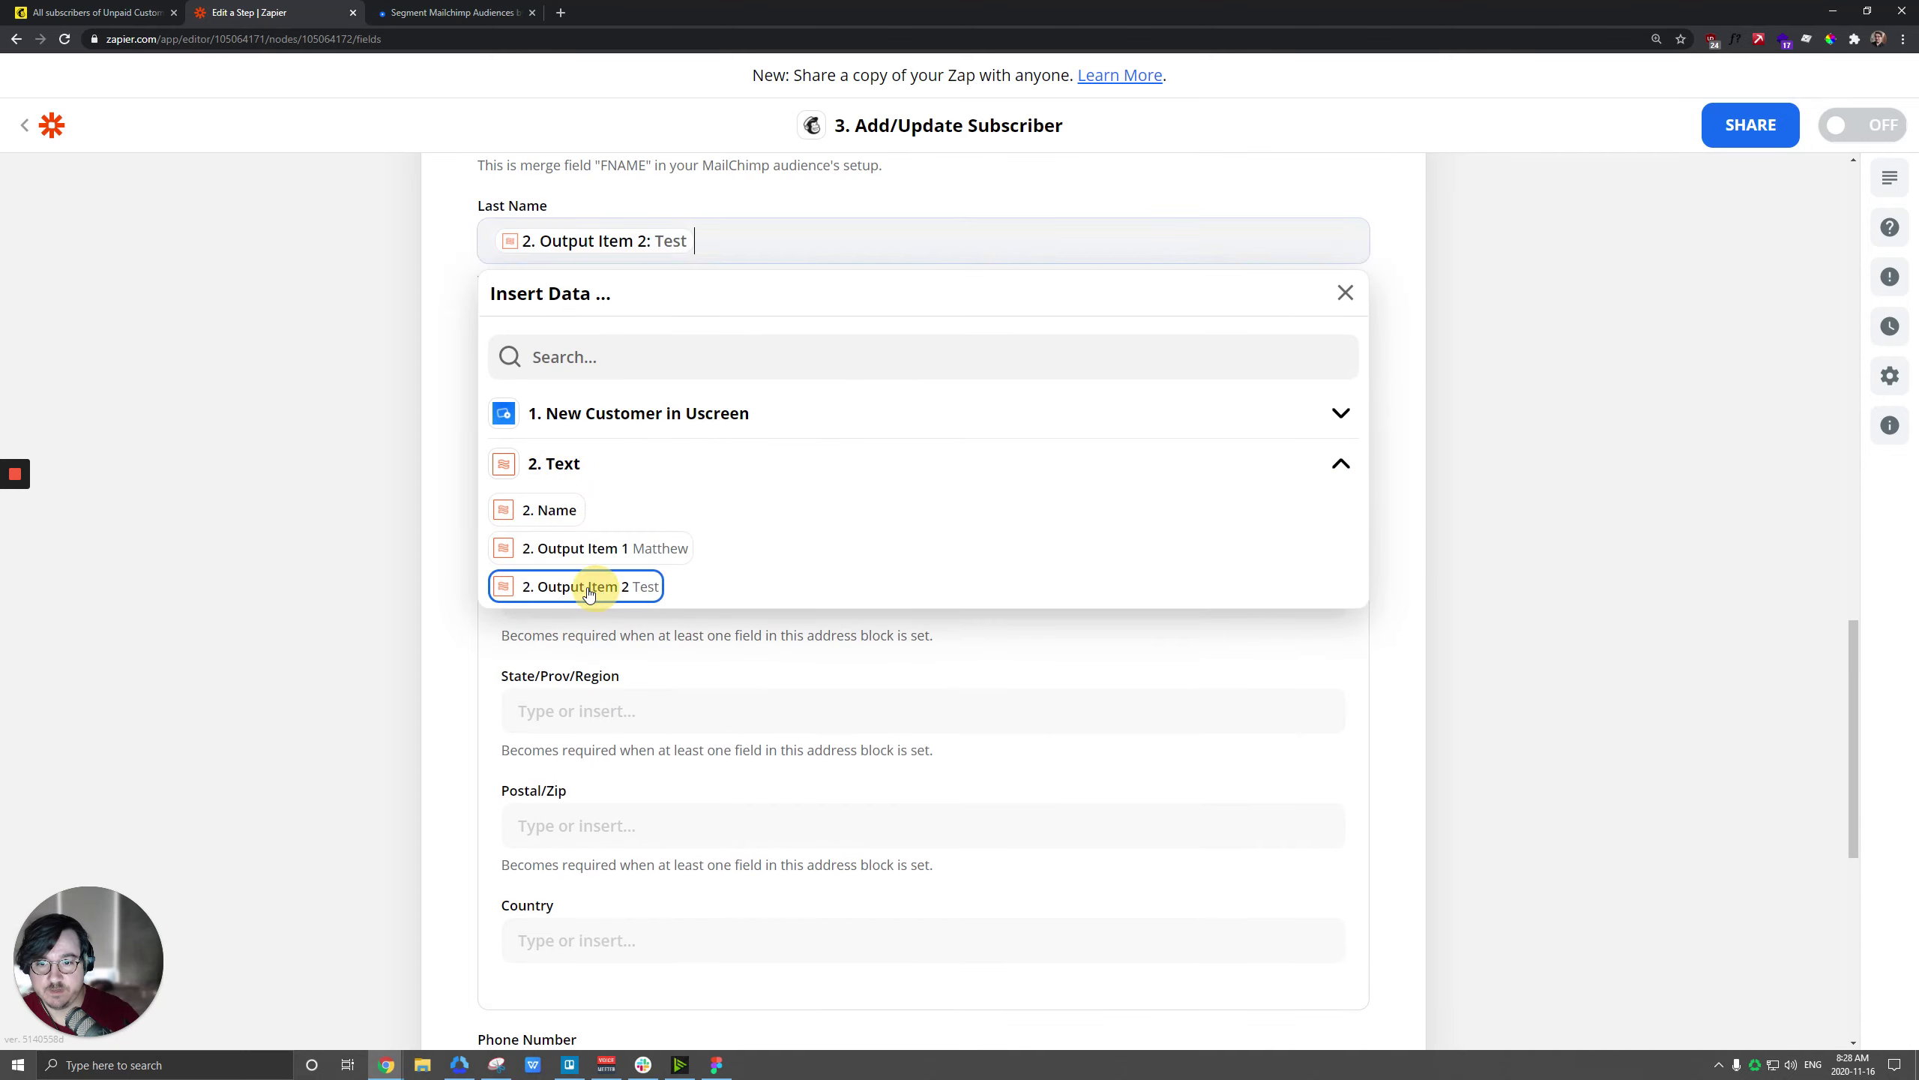
click(446, 398)
Step: Leave the address and phone fields empty, continue, and send the test subscriber to Mailchimp
scroll(544, 574, up, 4)
scroll(553, 634, down, 5)
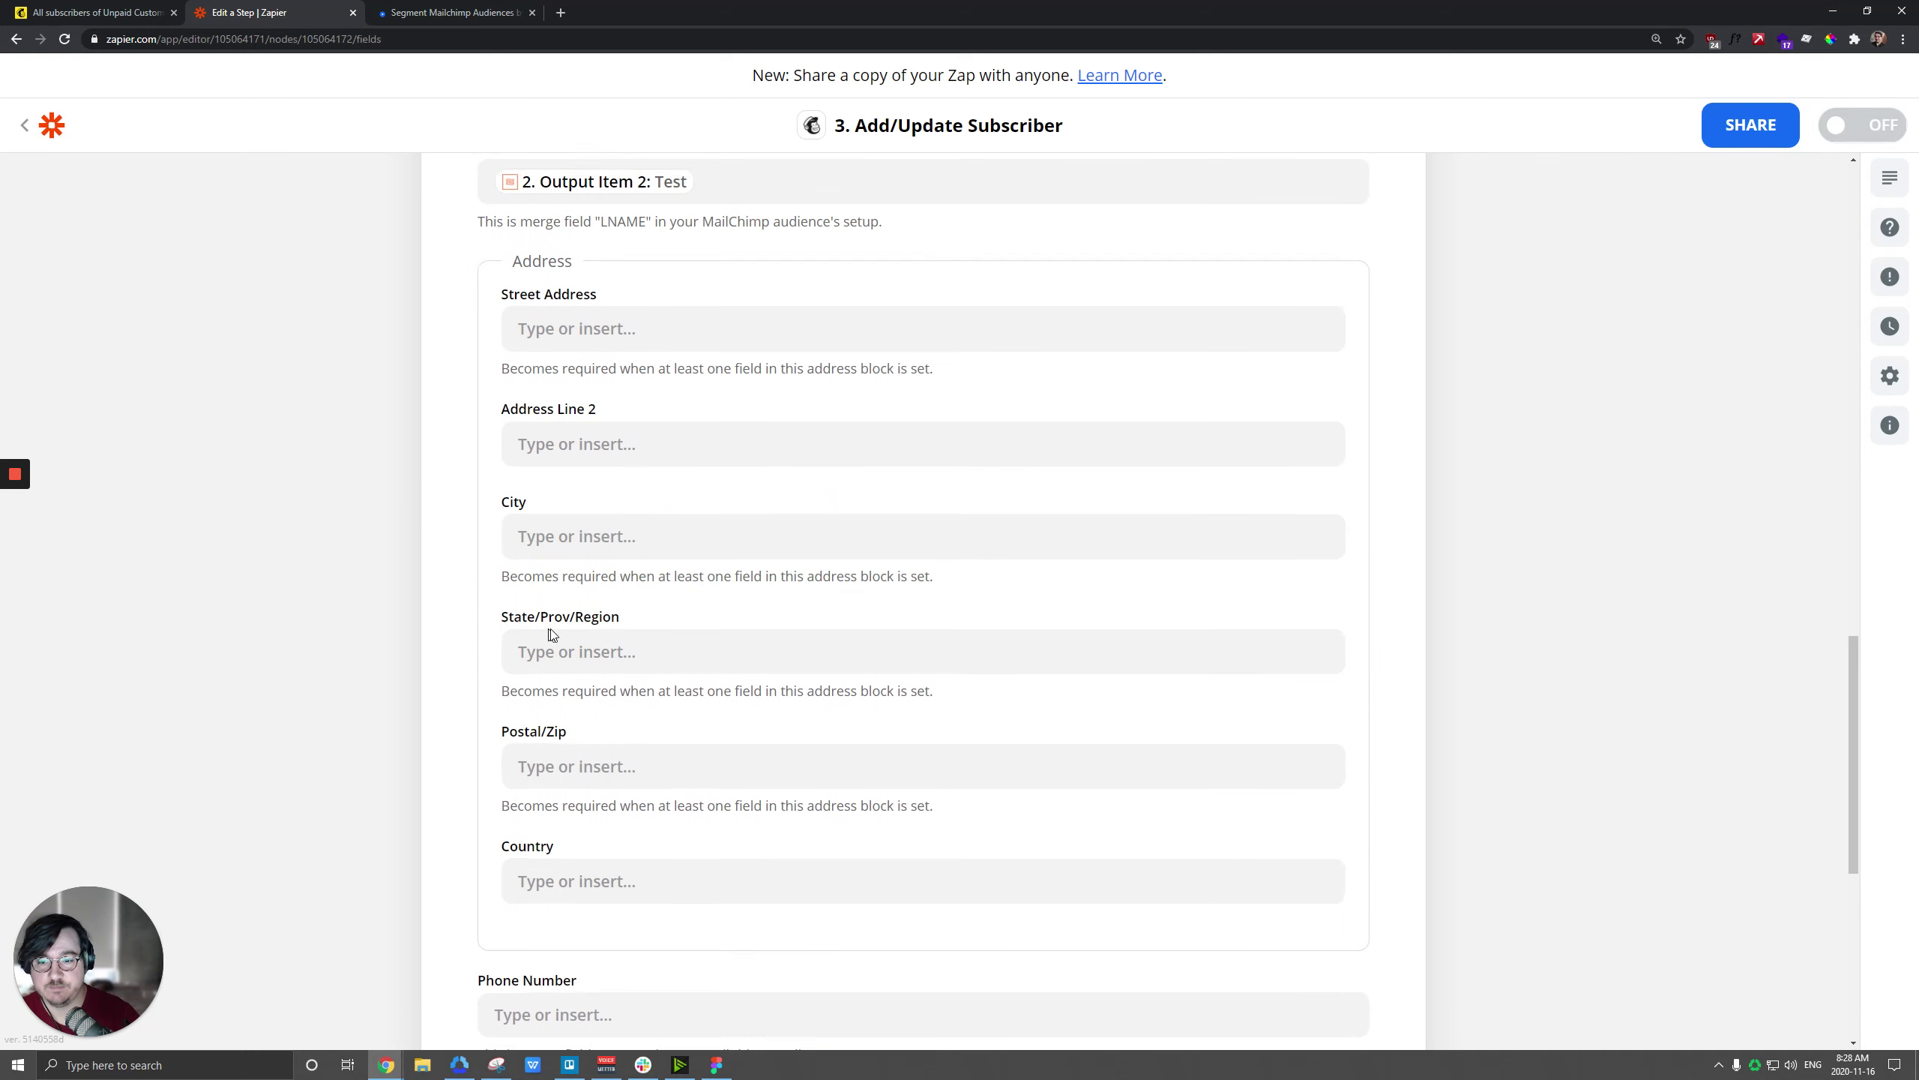
scroll(566, 635, down, 8)
click(996, 688)
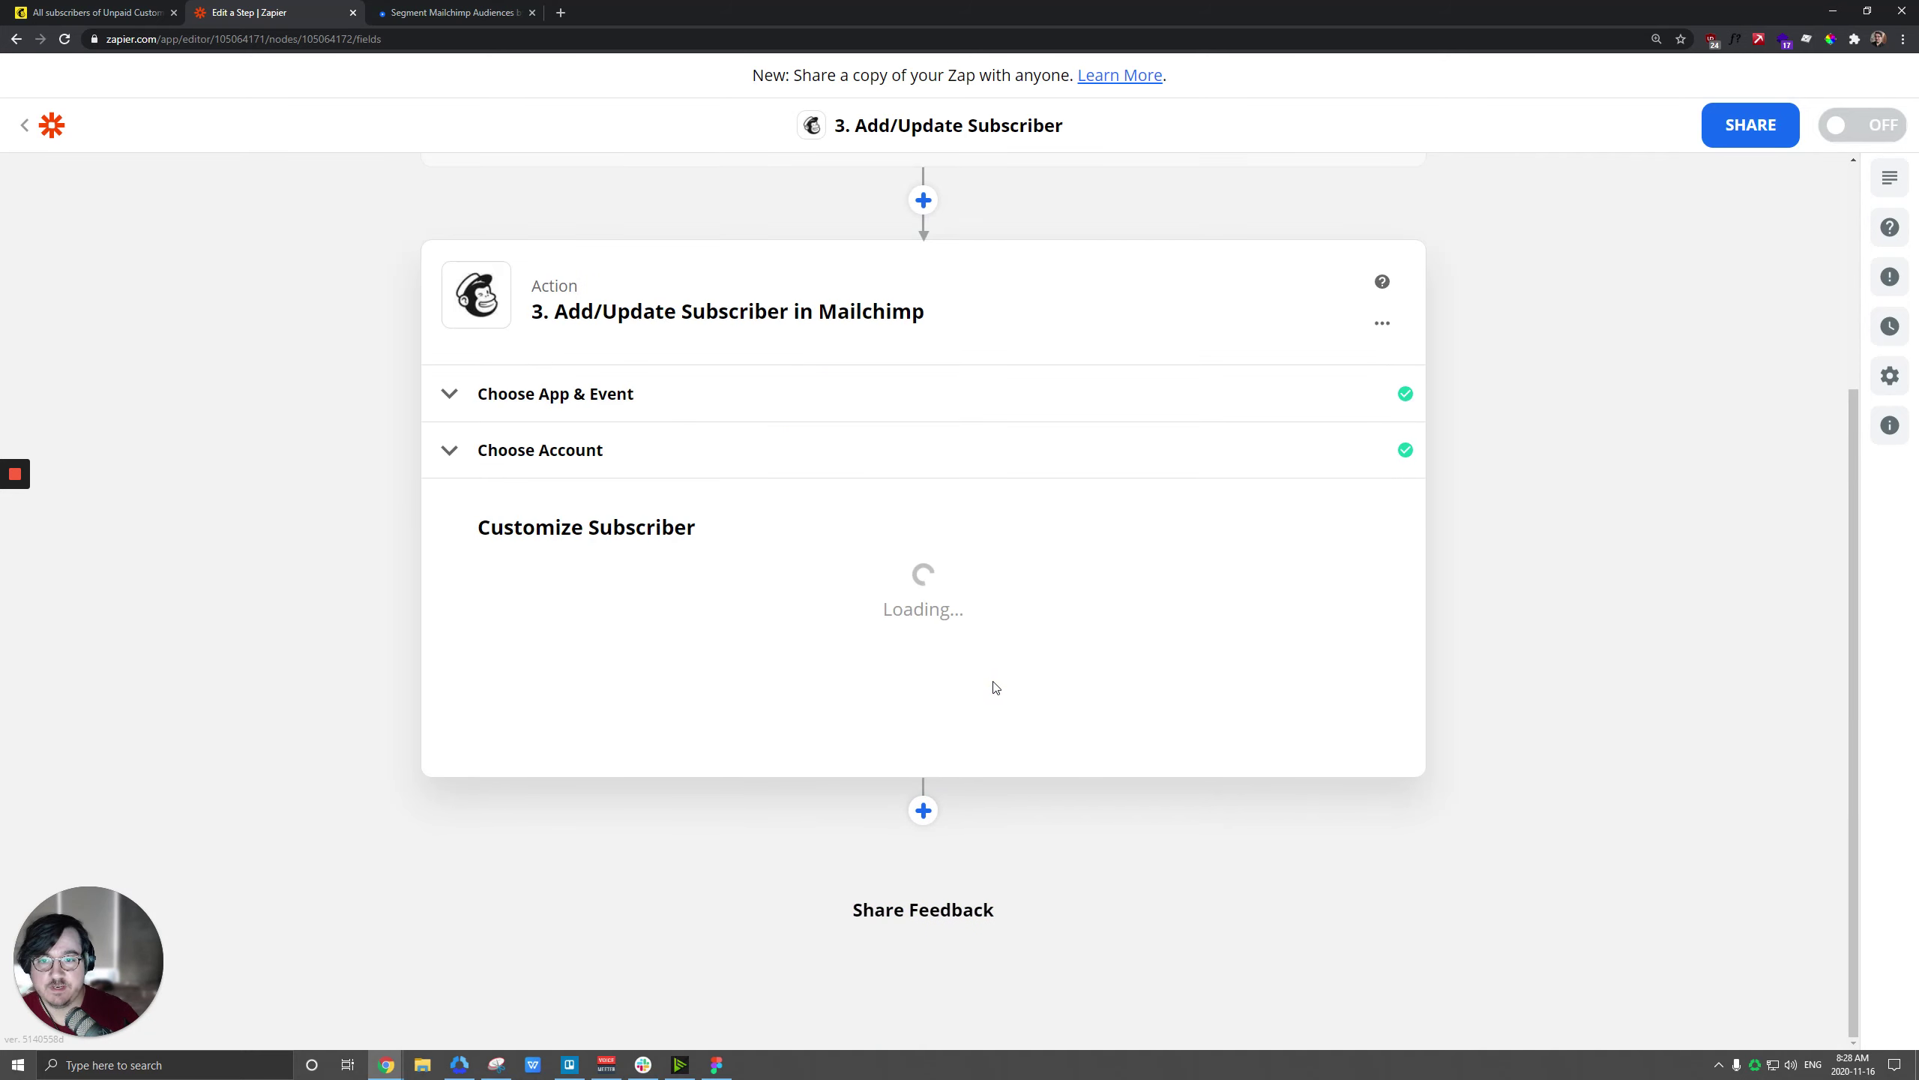
scroll(529, 681, down, 10)
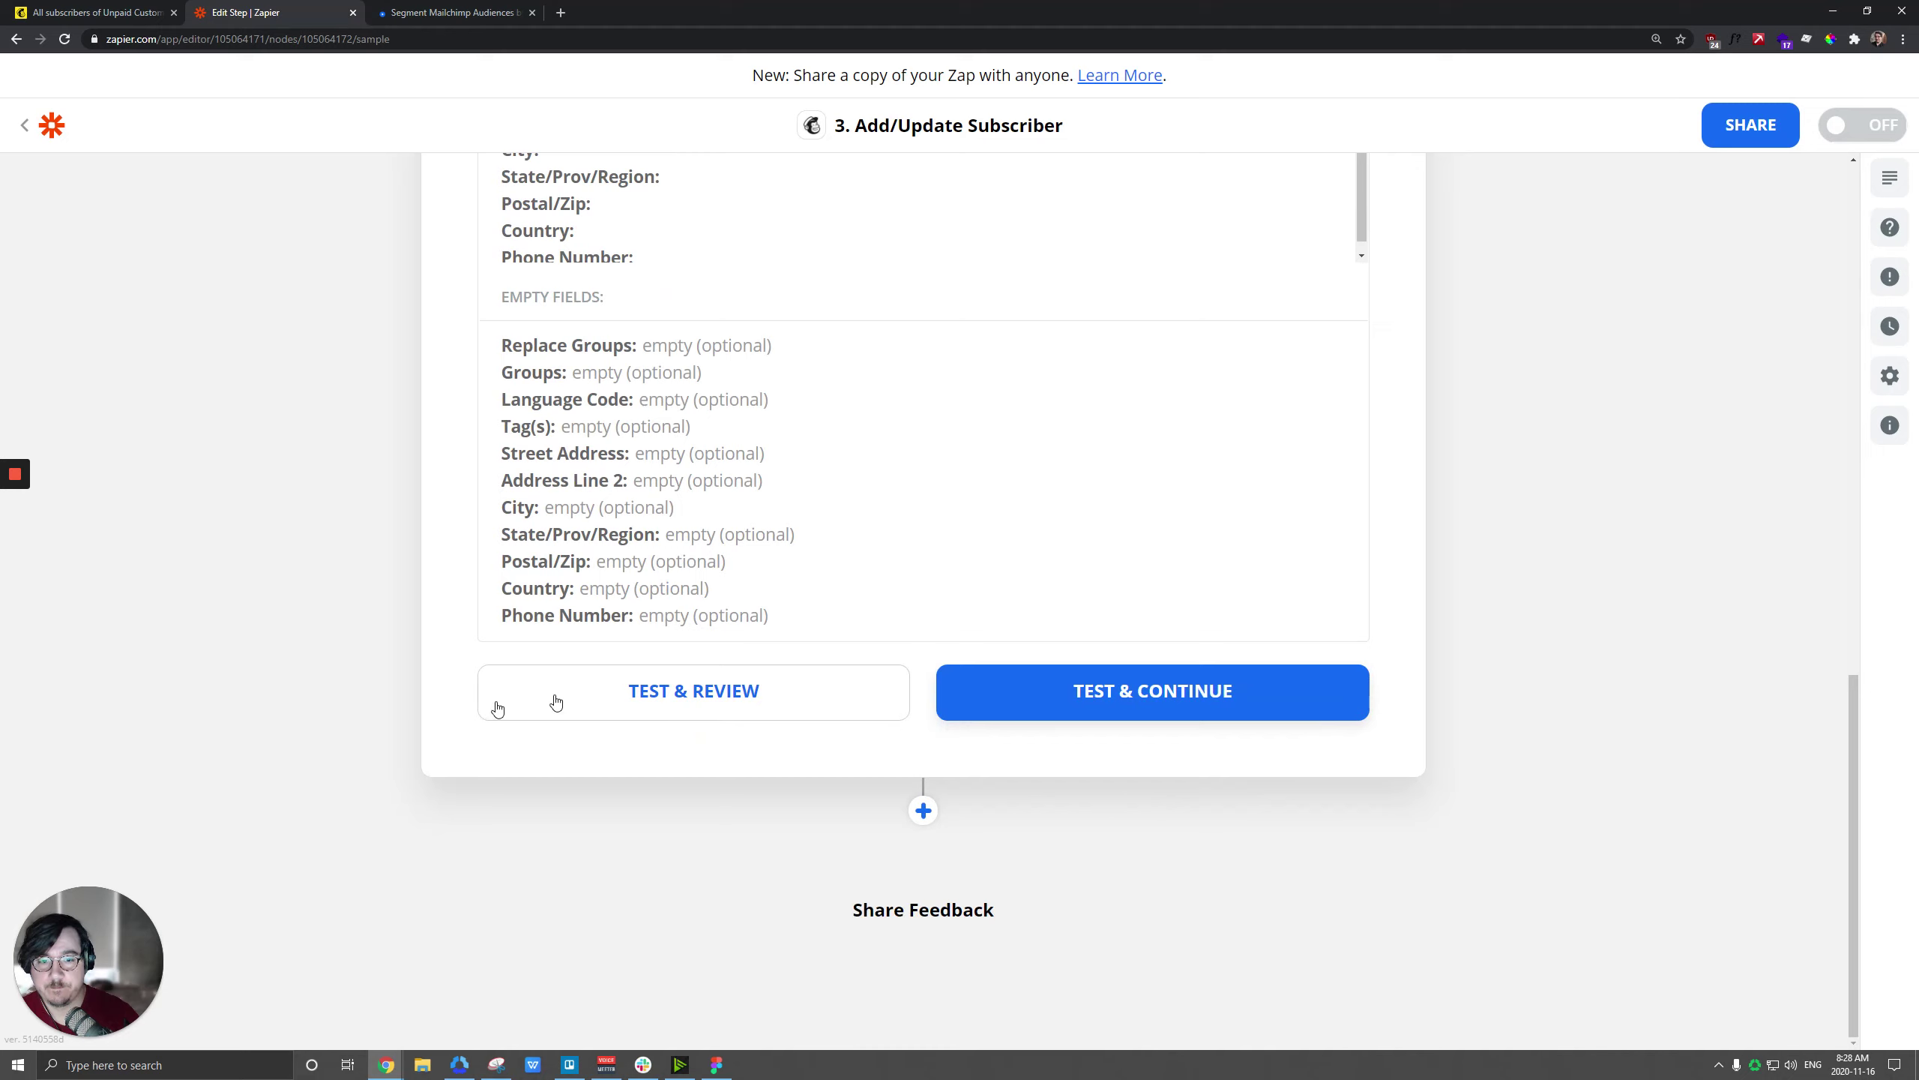
click(1148, 690)
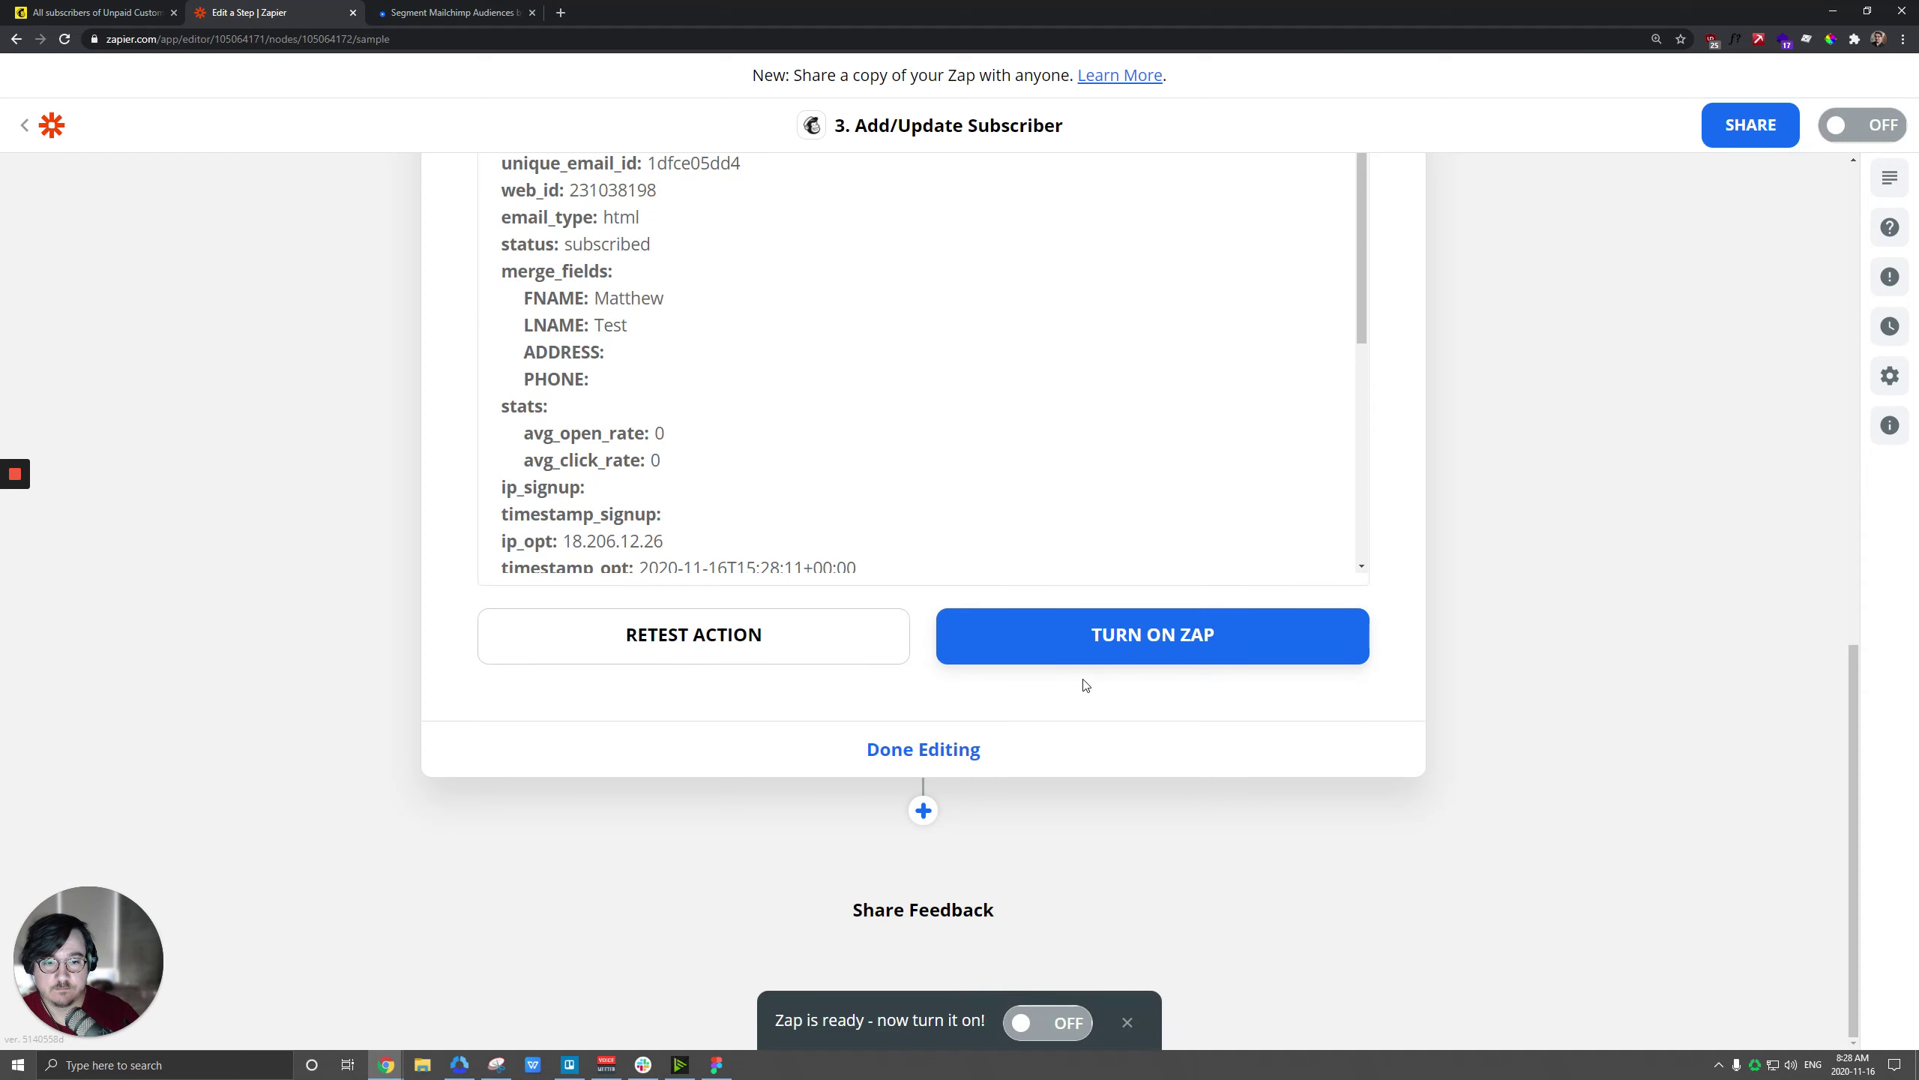
Step: Switch to Mailchimp and reload the Unpaid Customers contacts to check for the test subscriber
click(91, 12)
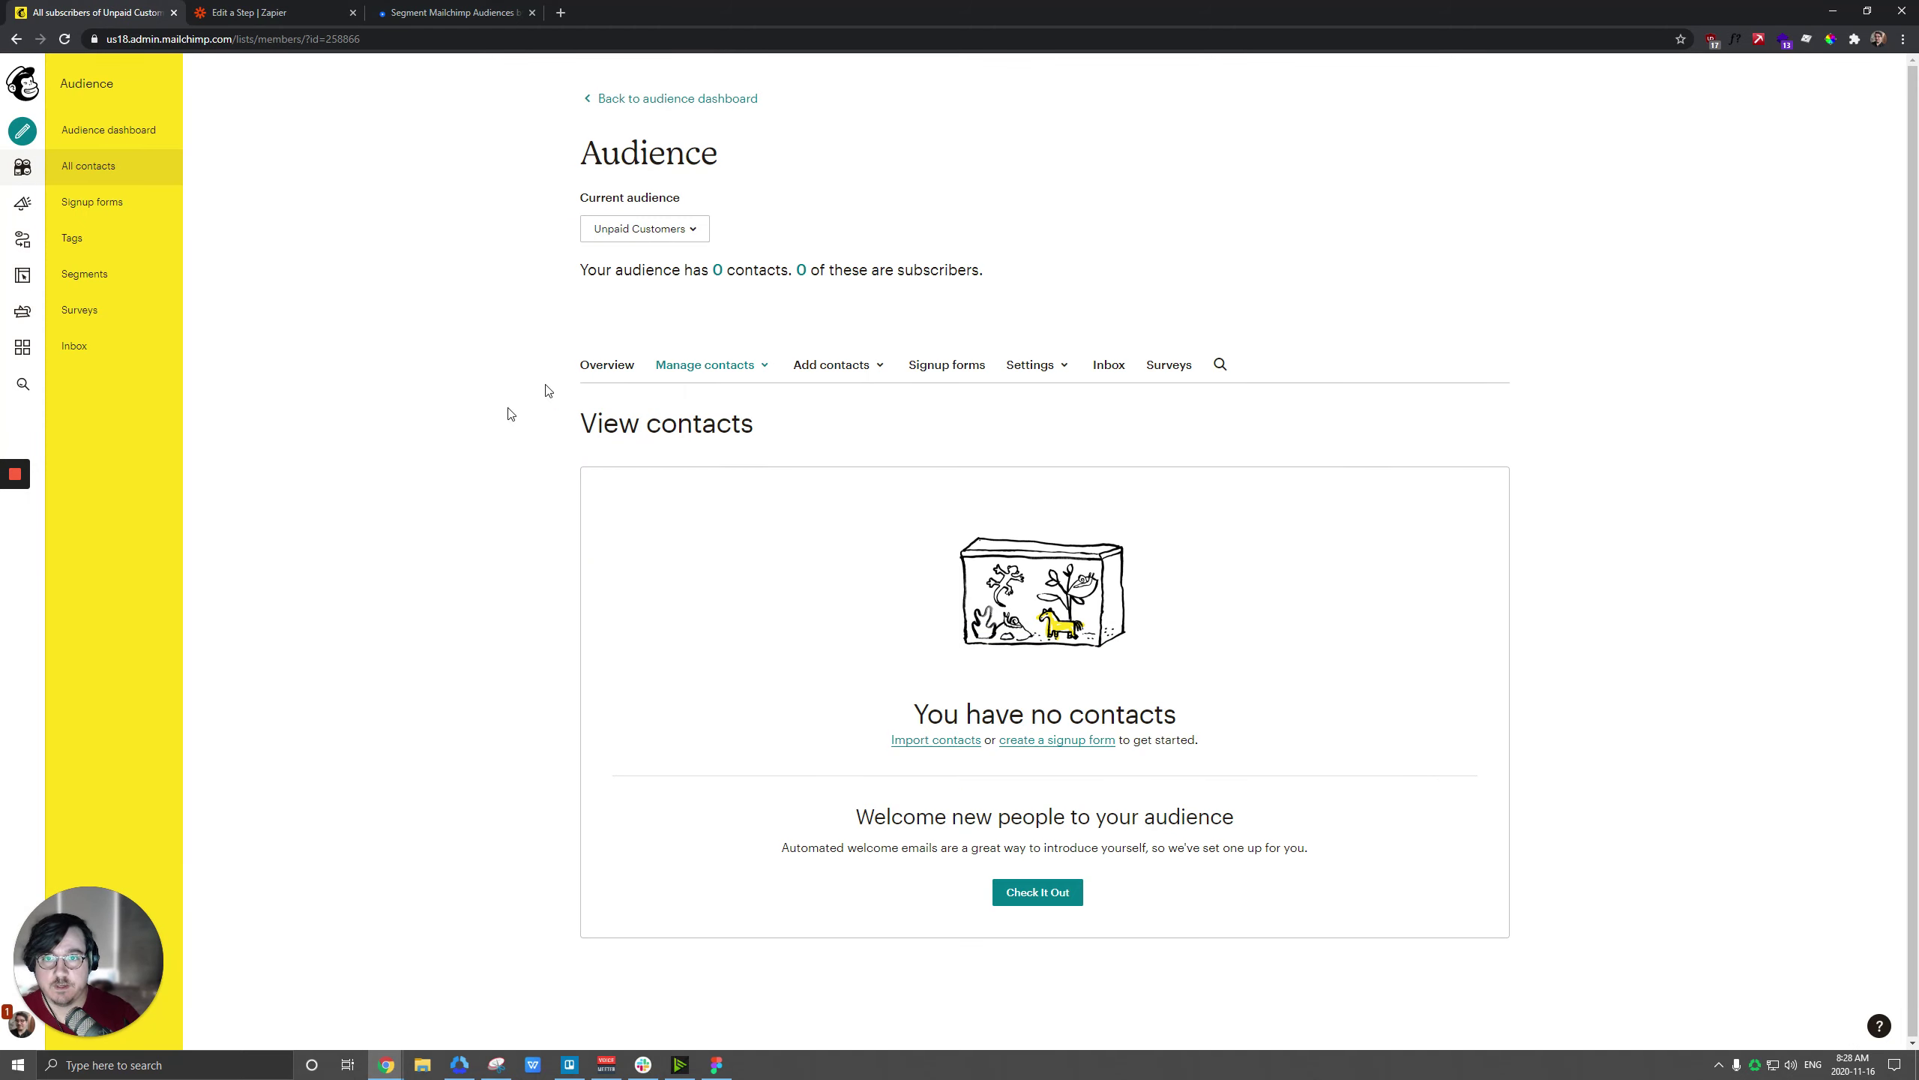
key(F5)
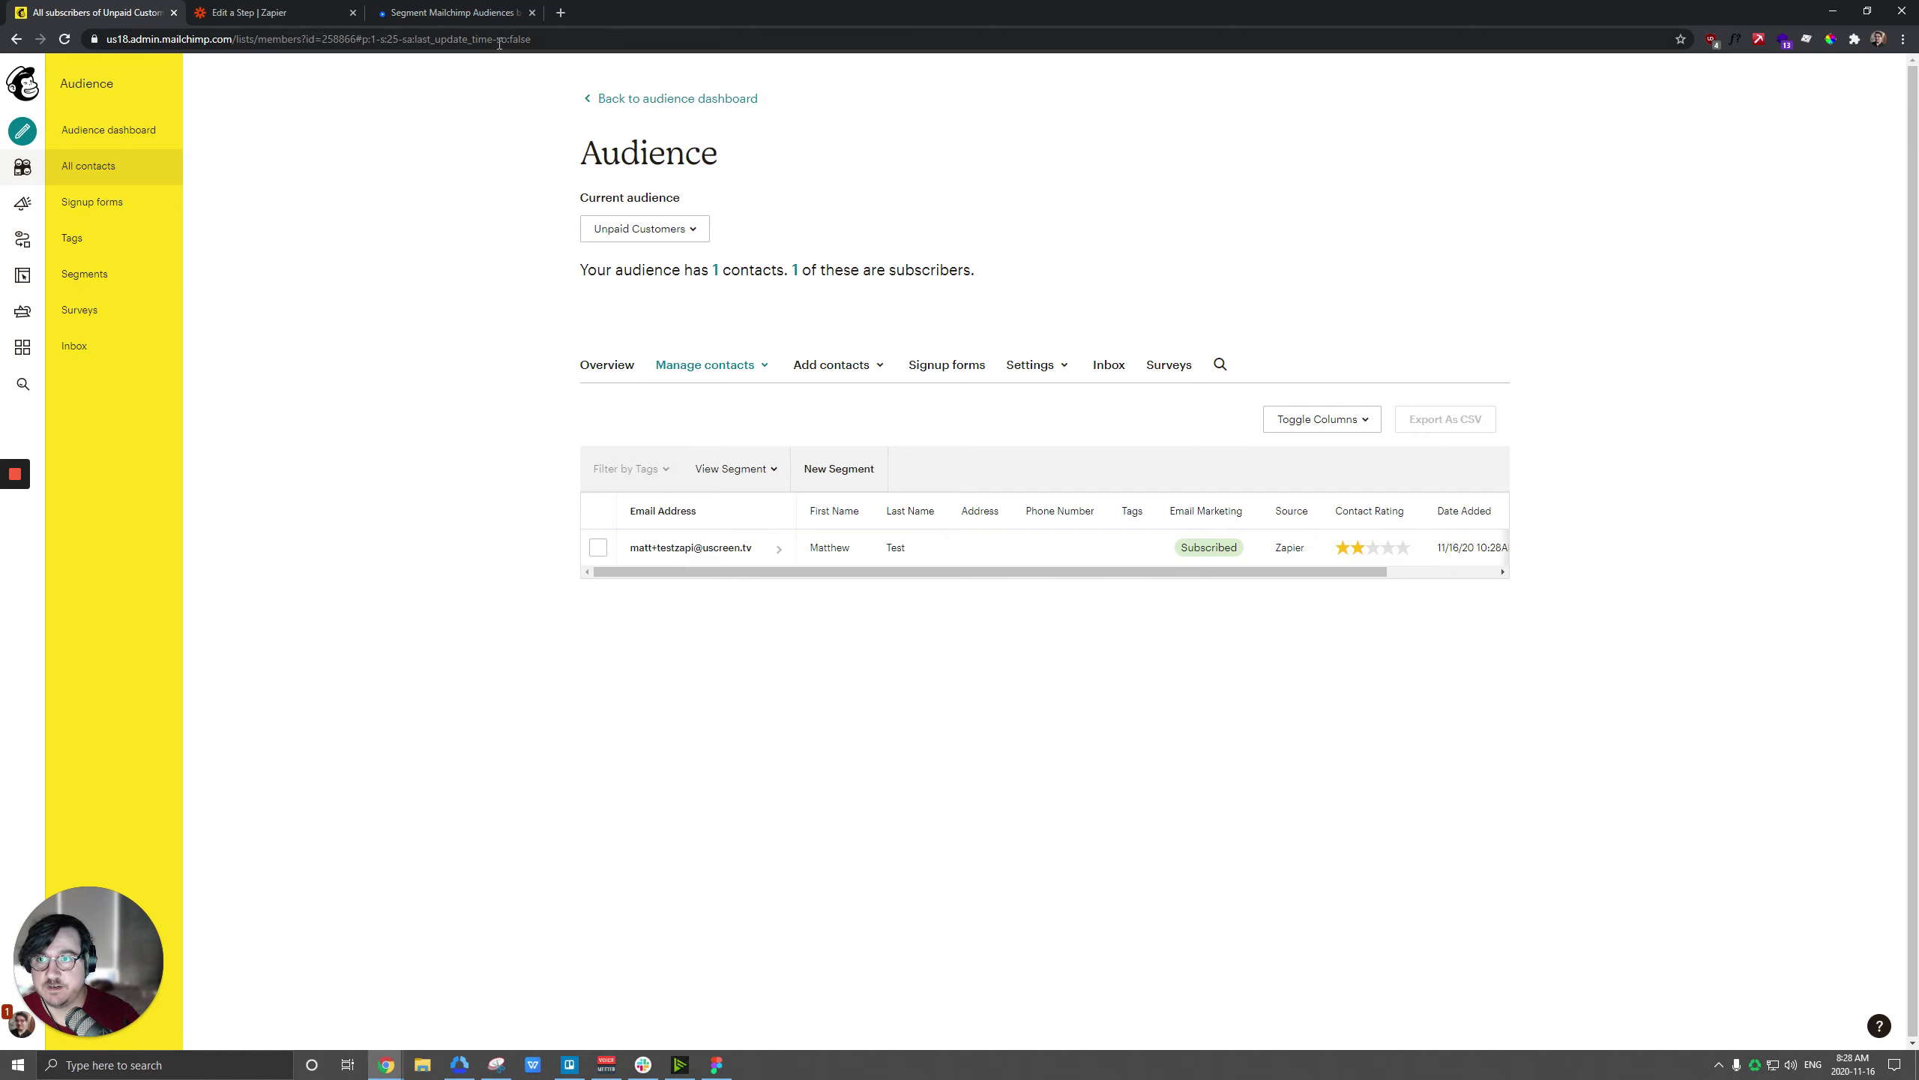
Step: Return to Zapier and create a new Zap triggered by Uscreen's Paid Order event
click(285, 14)
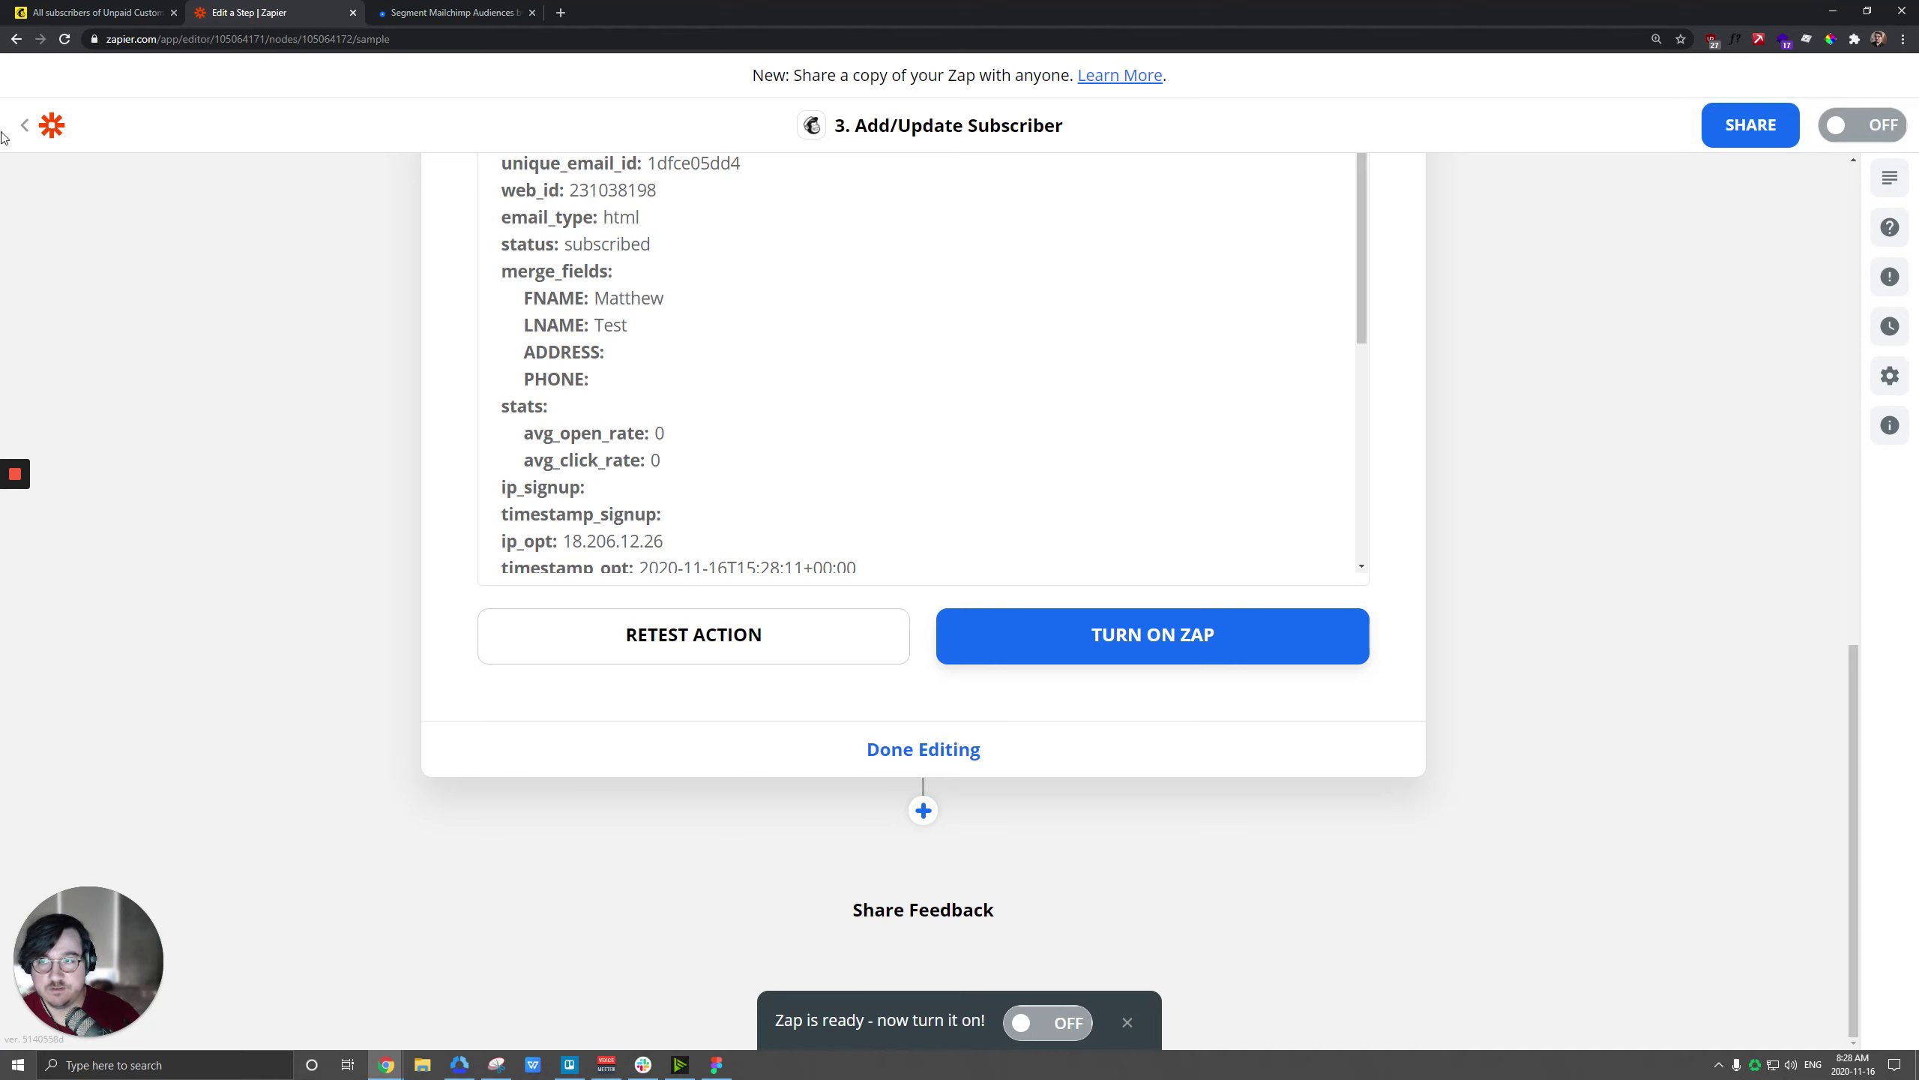
click(35, 130)
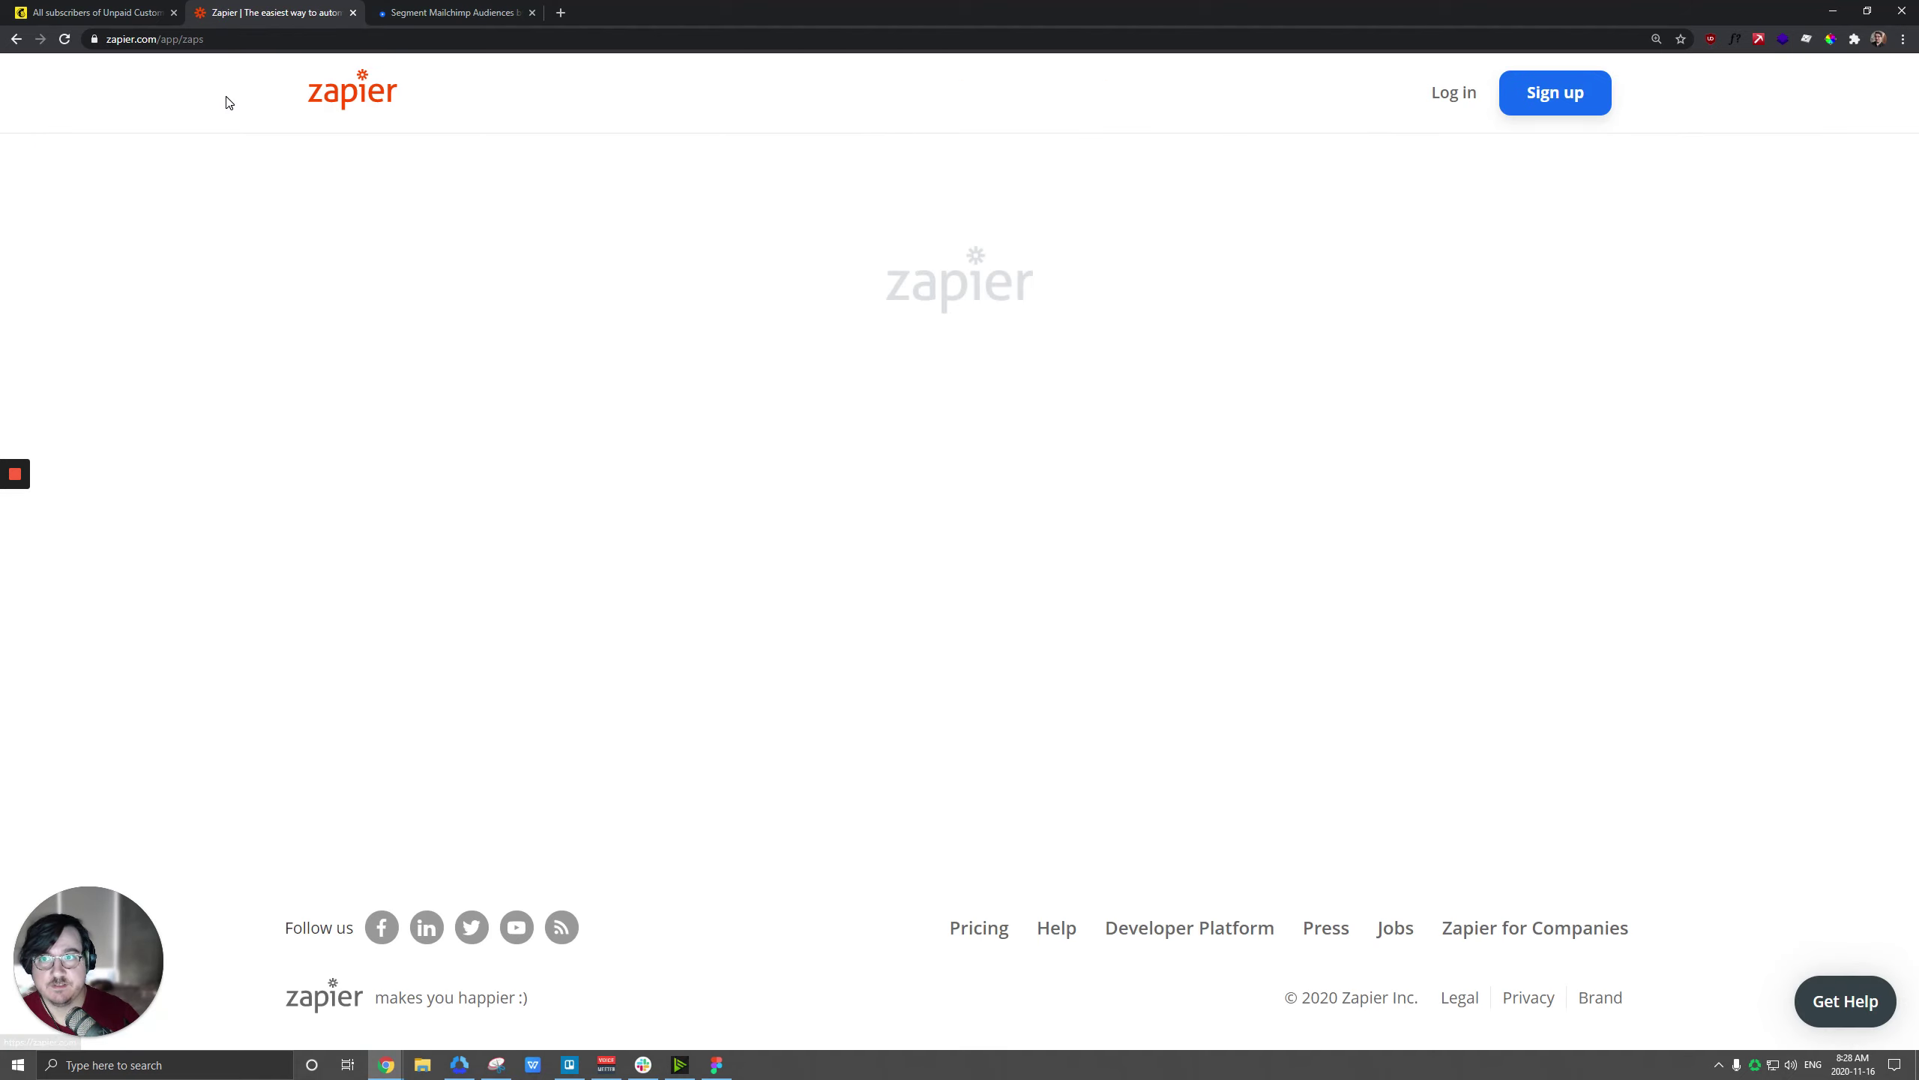
click(182, 183)
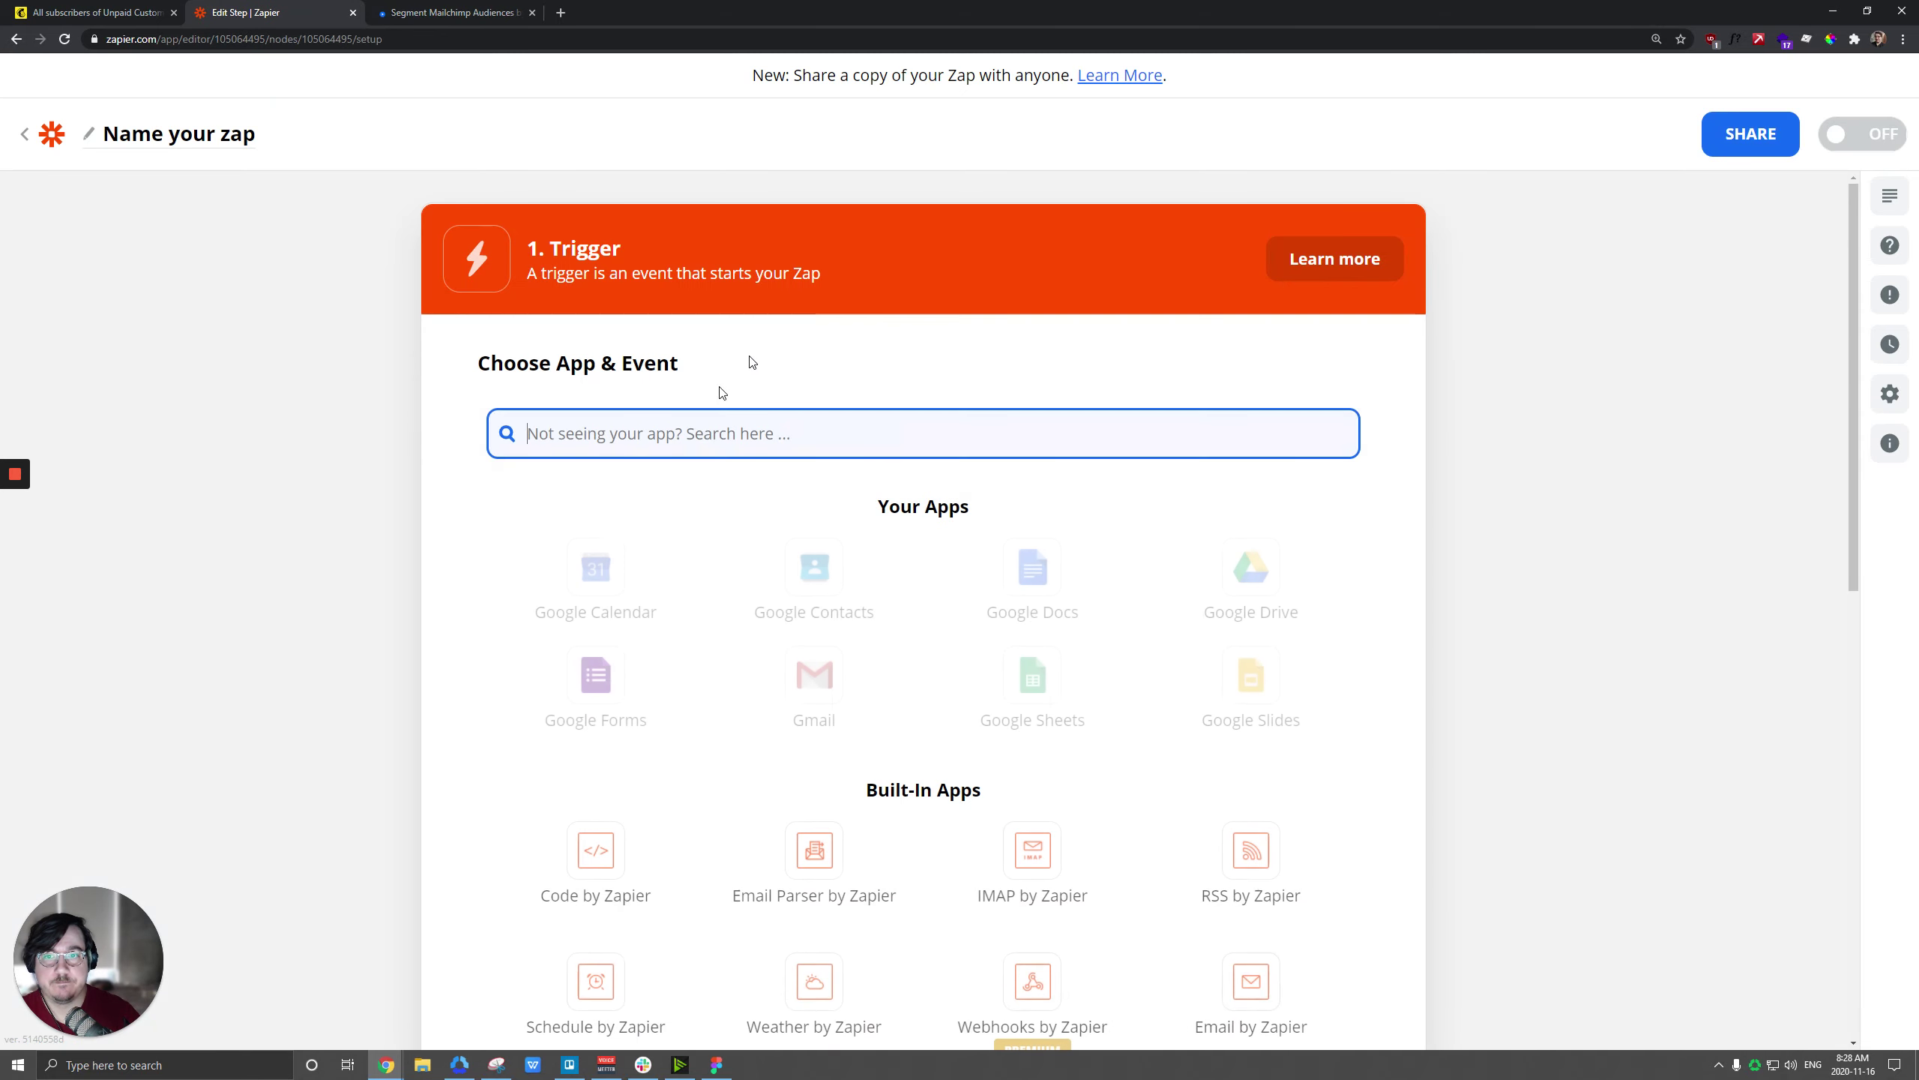
text(uscreen)
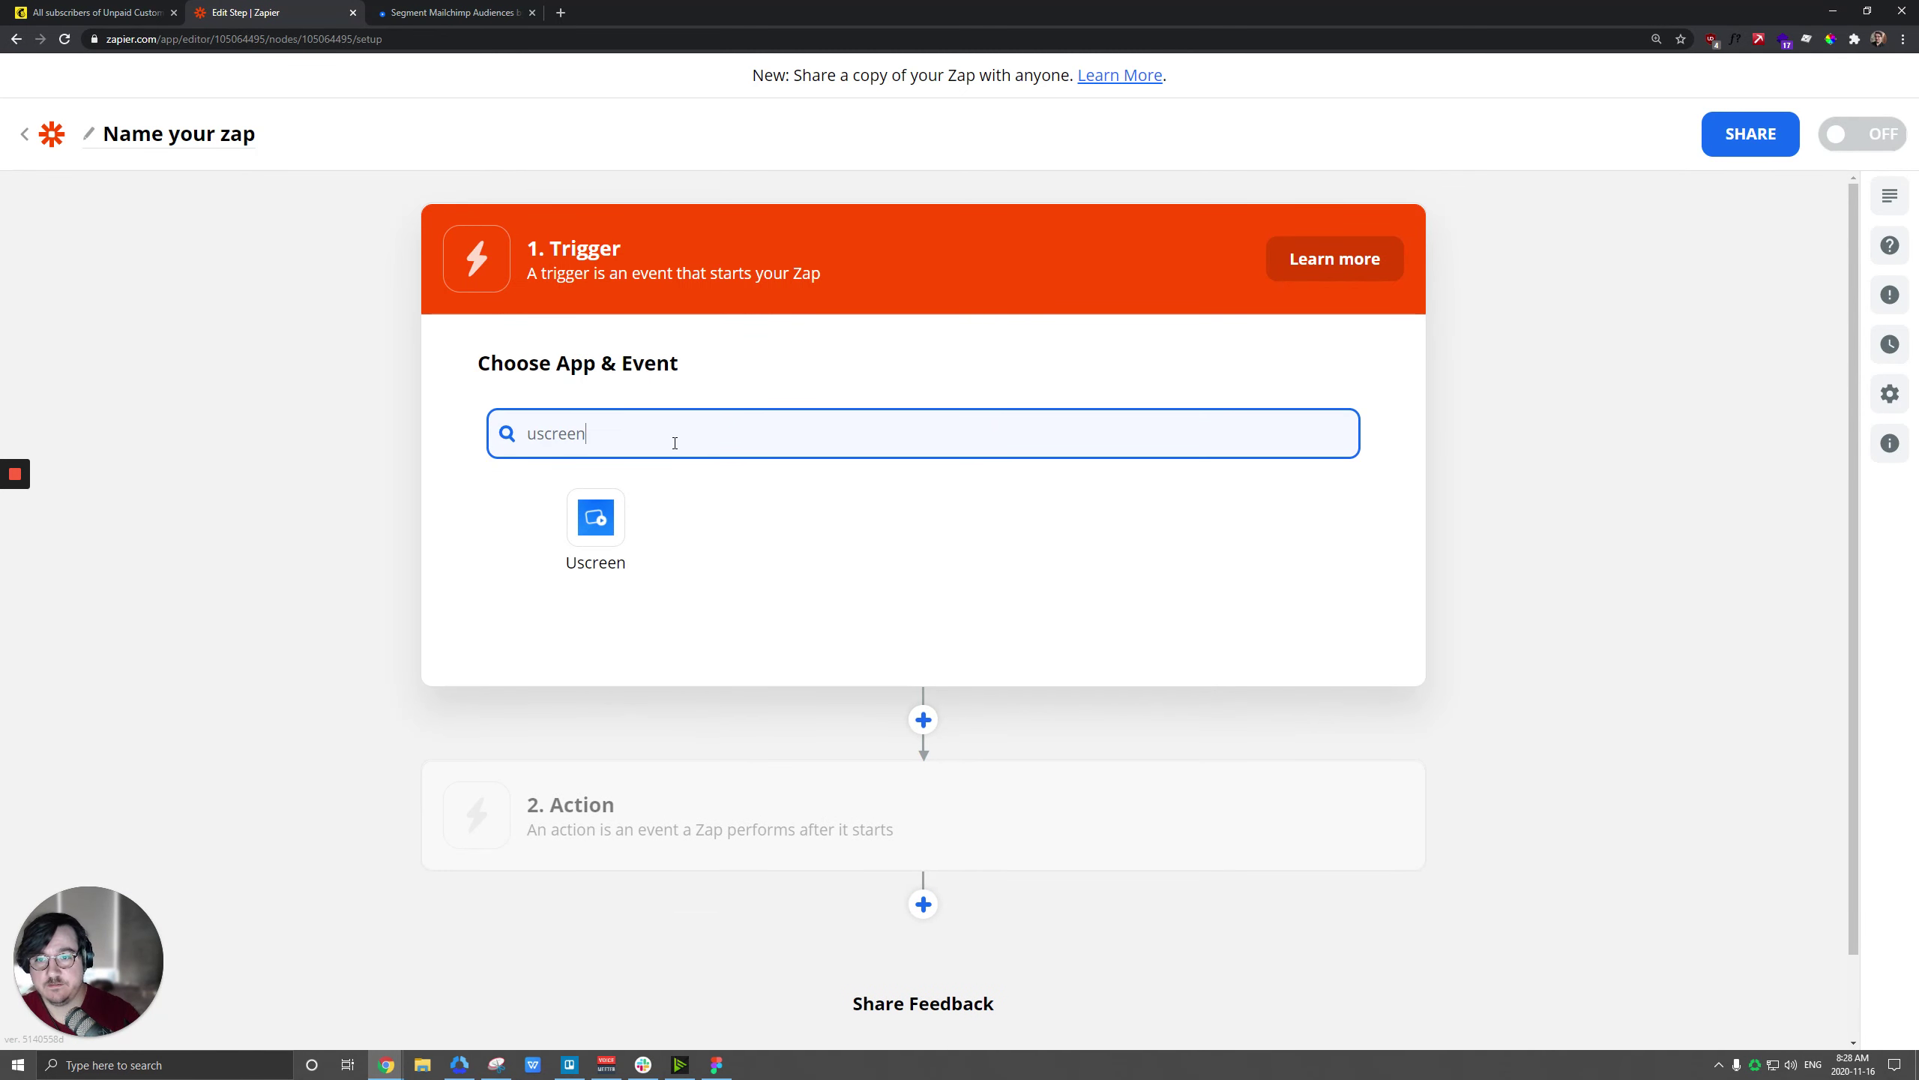
click(603, 506)
click(597, 588)
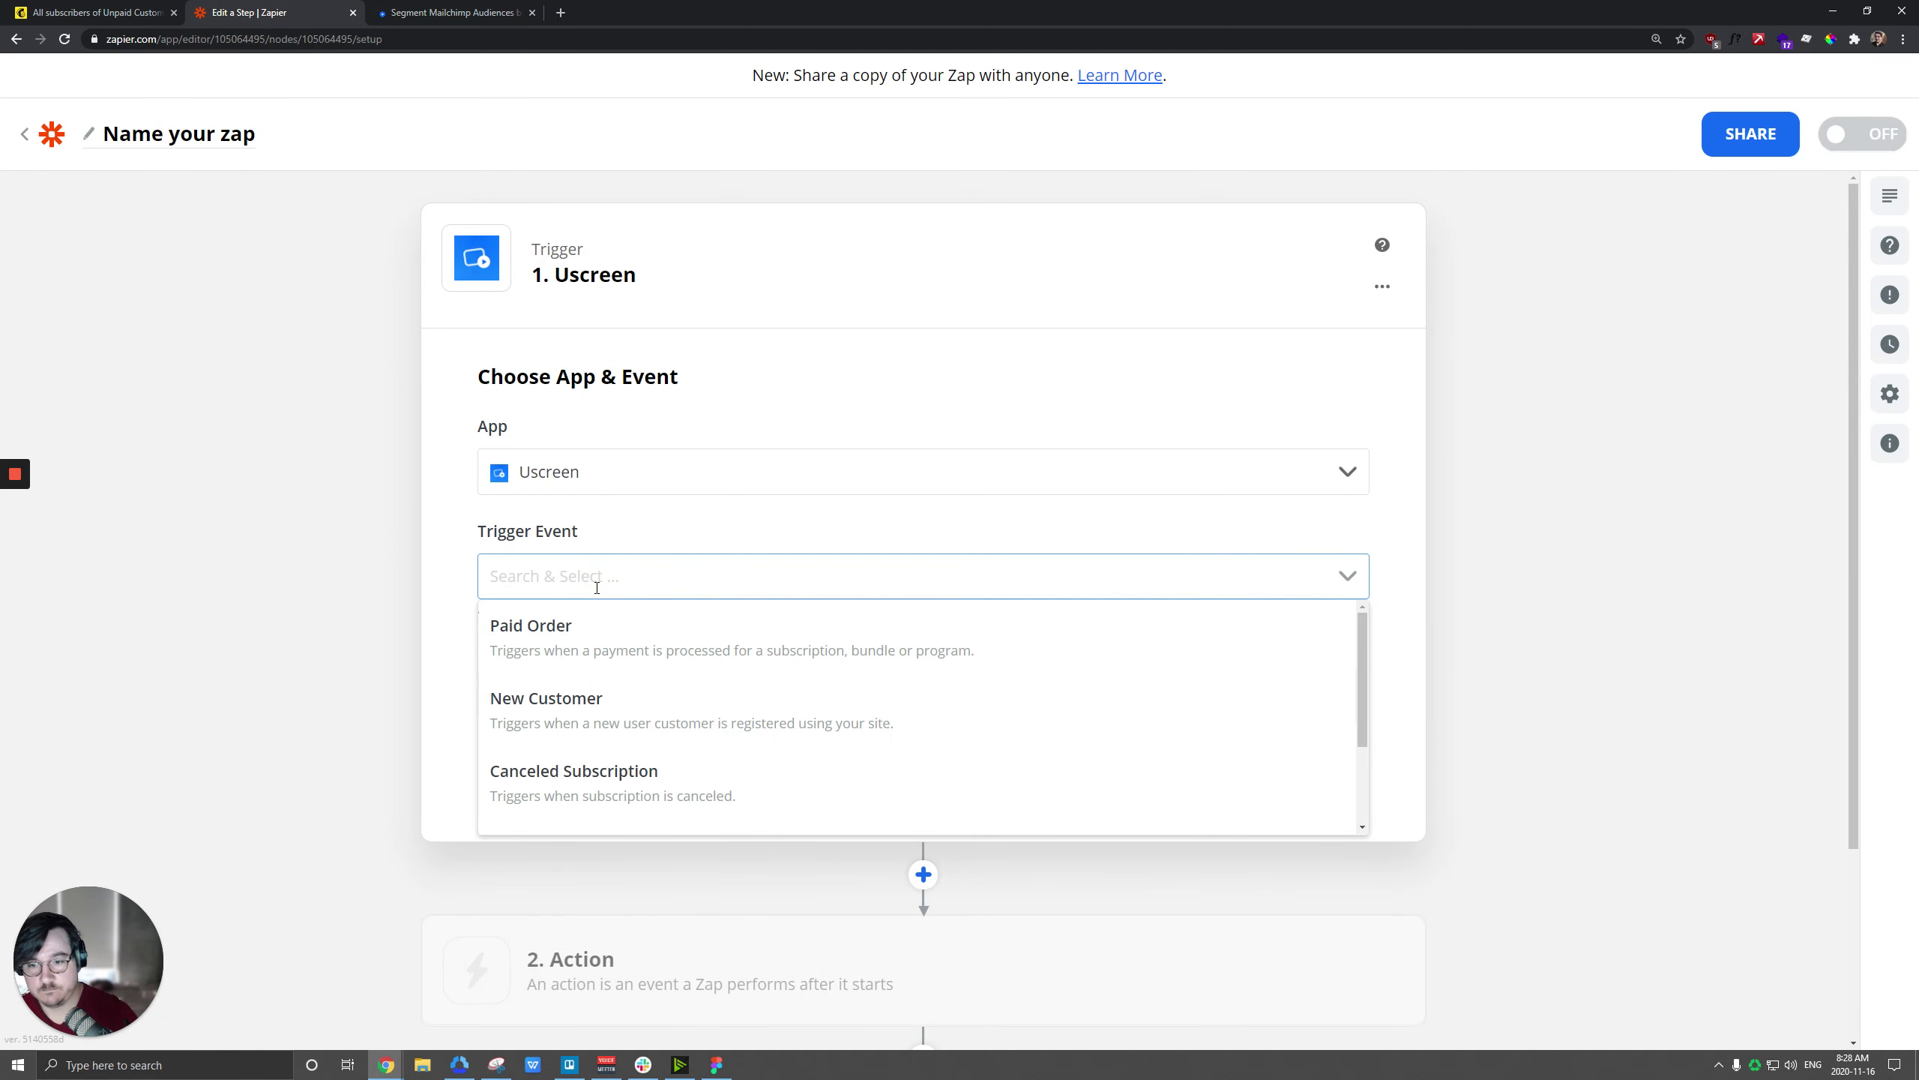
click(592, 637)
click(836, 689)
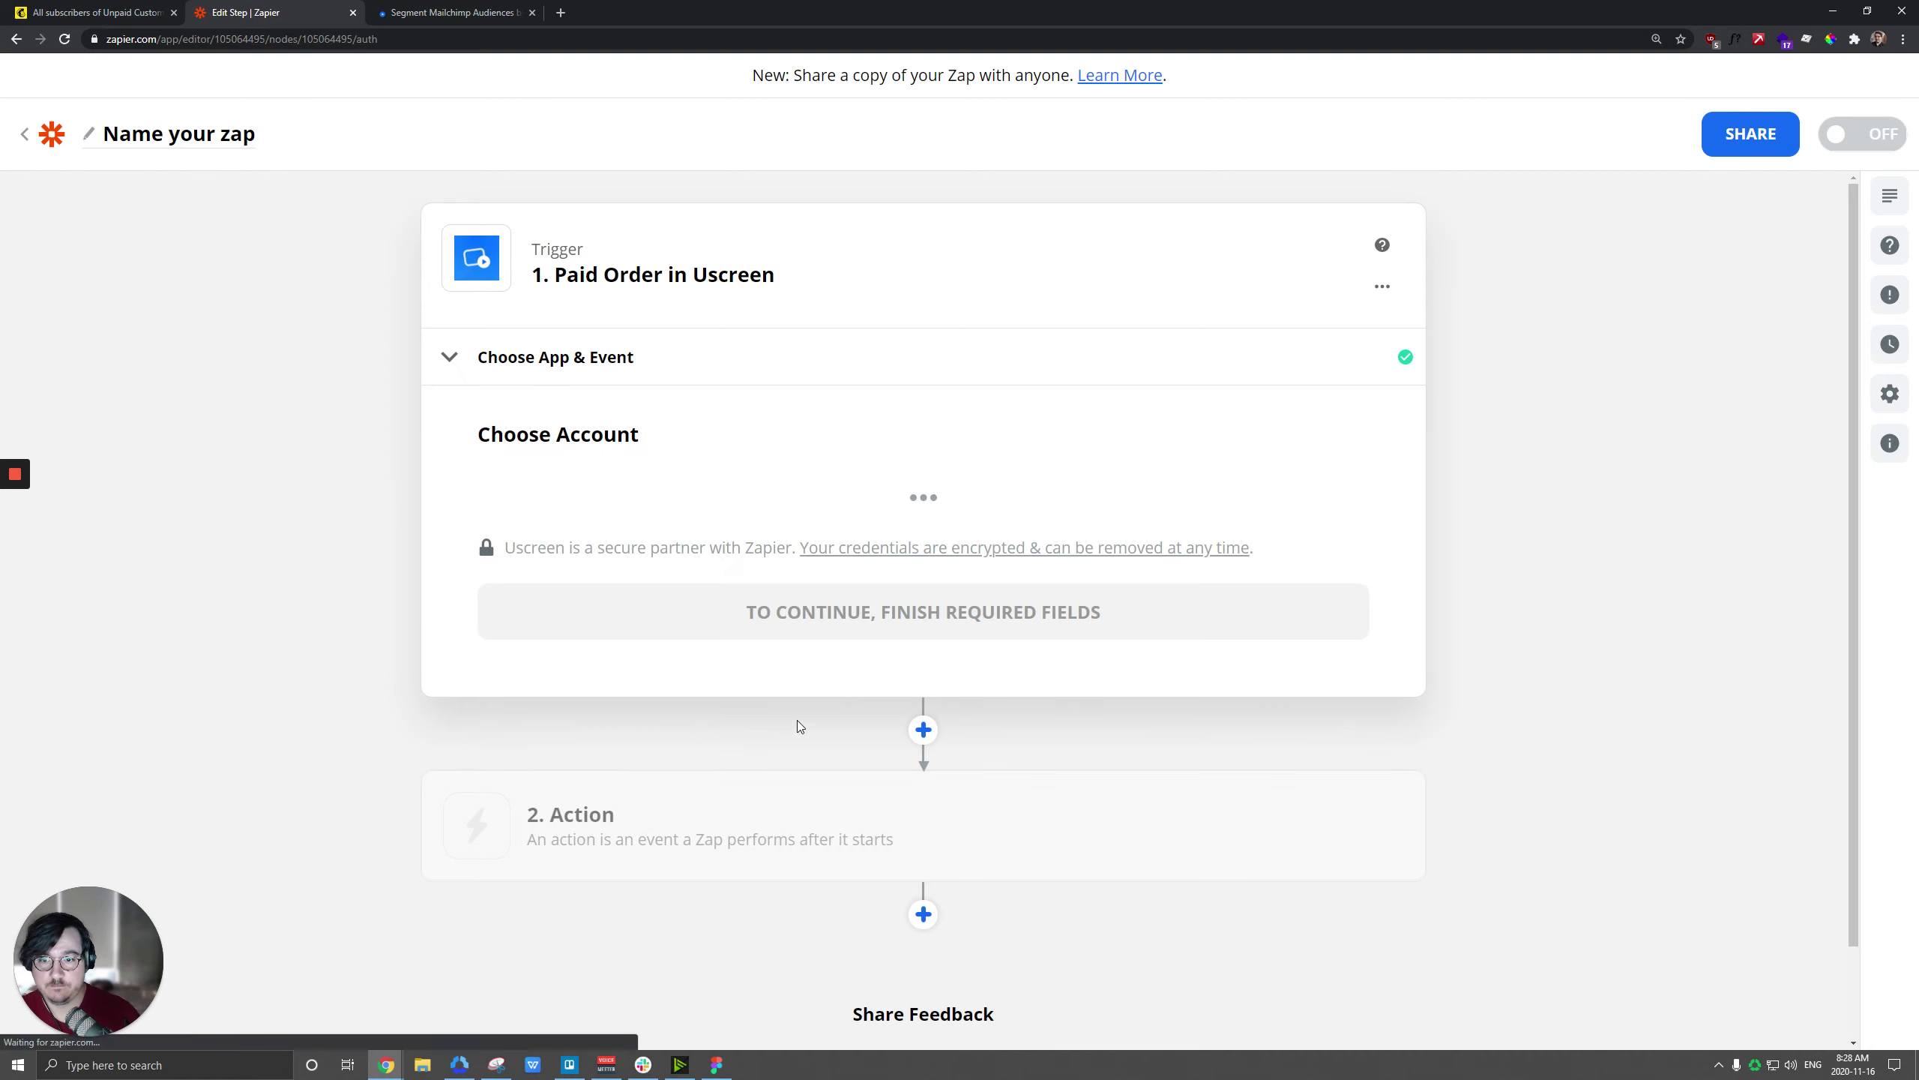
Step: Connect the Uscreen The Bread Life #2 account to the trigger, review the Order B sample data, and continue
click(574, 533)
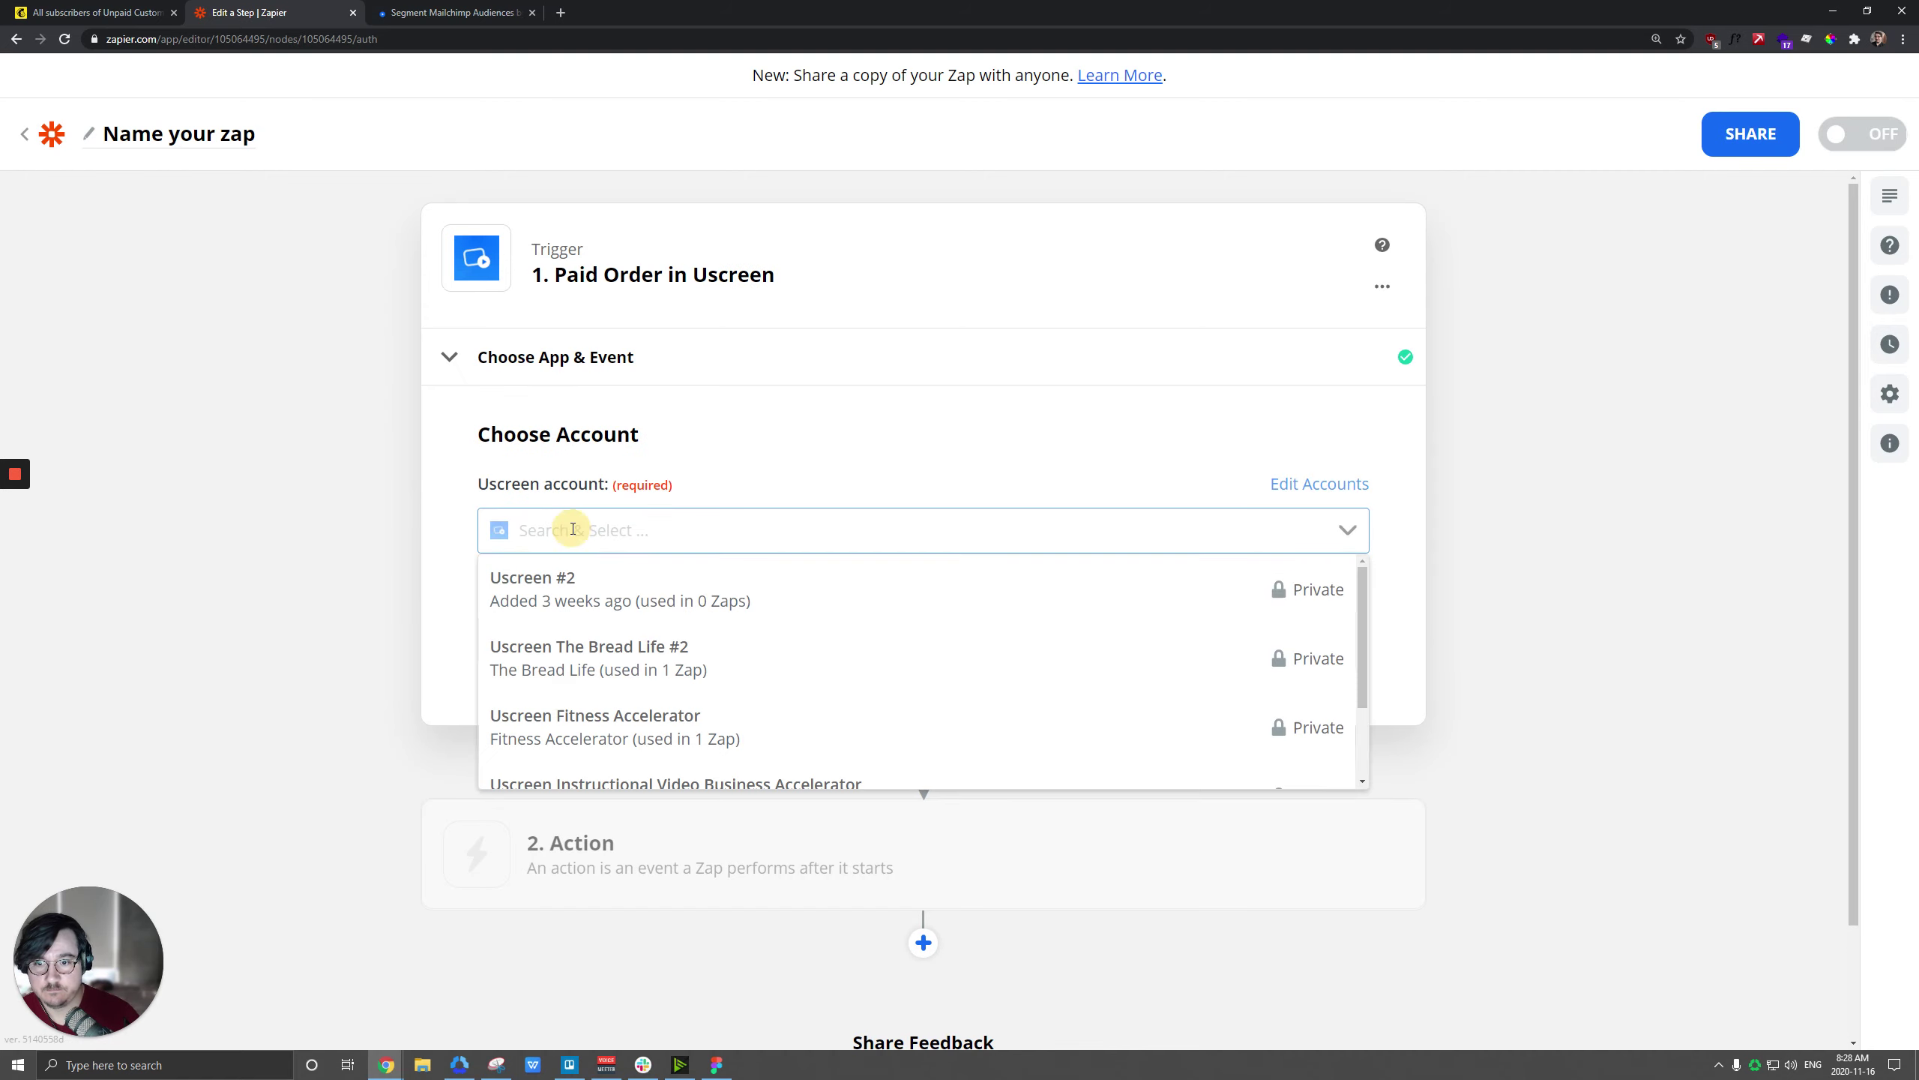
click(578, 662)
click(756, 656)
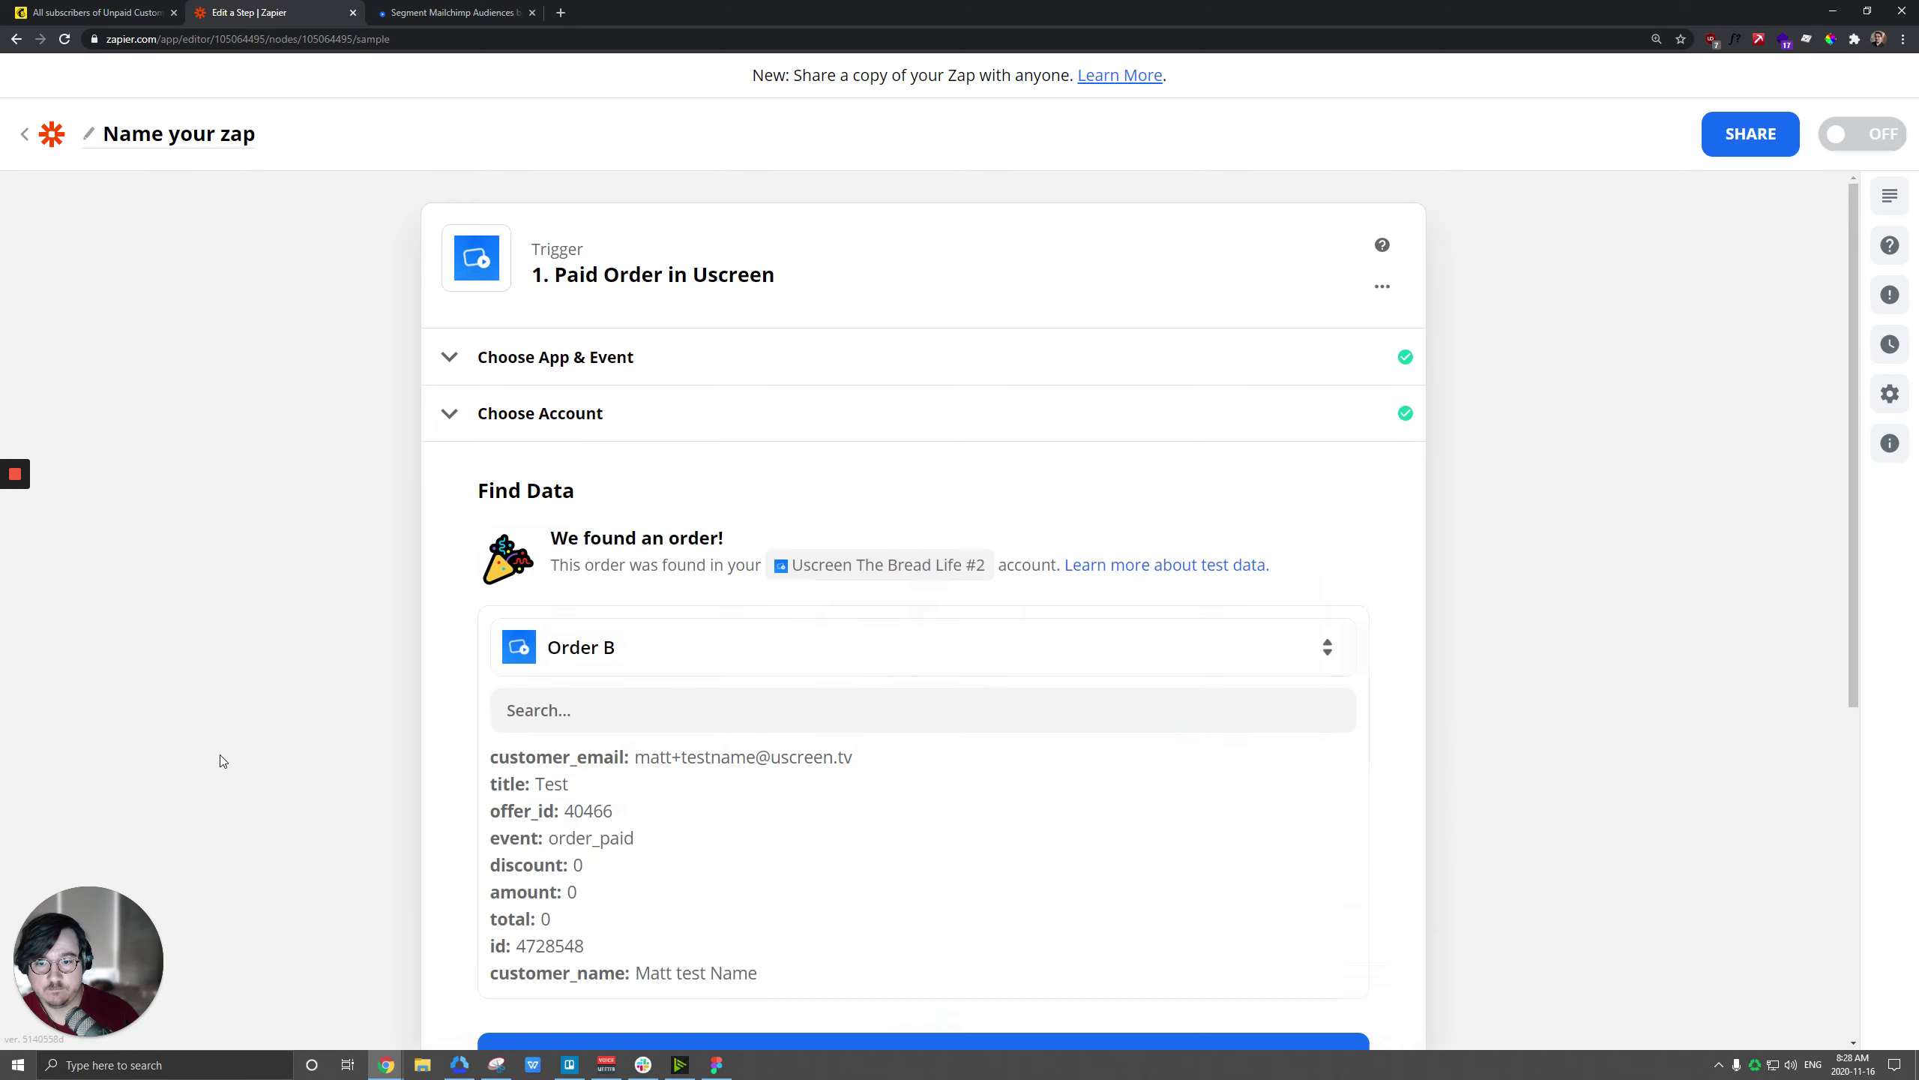
scroll(446, 570, down, 1)
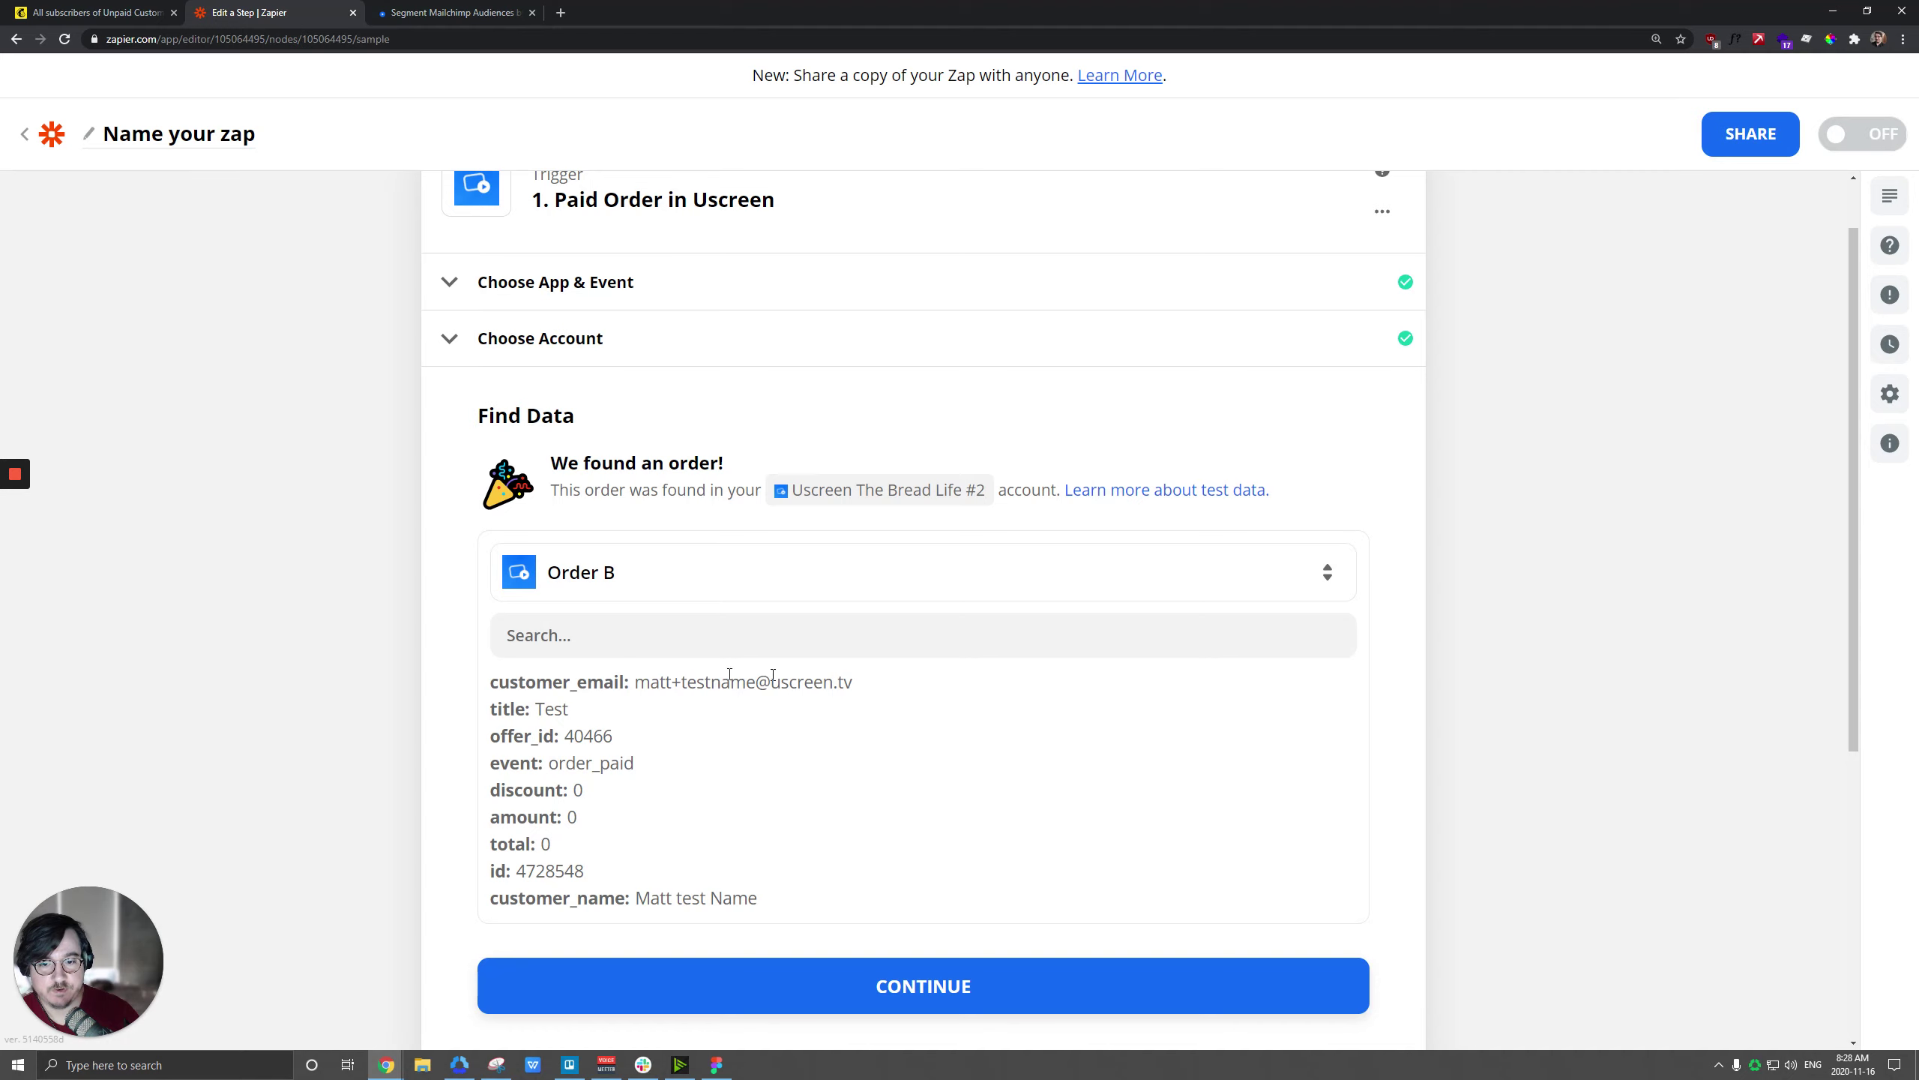
scroll(462, 663, down, 3)
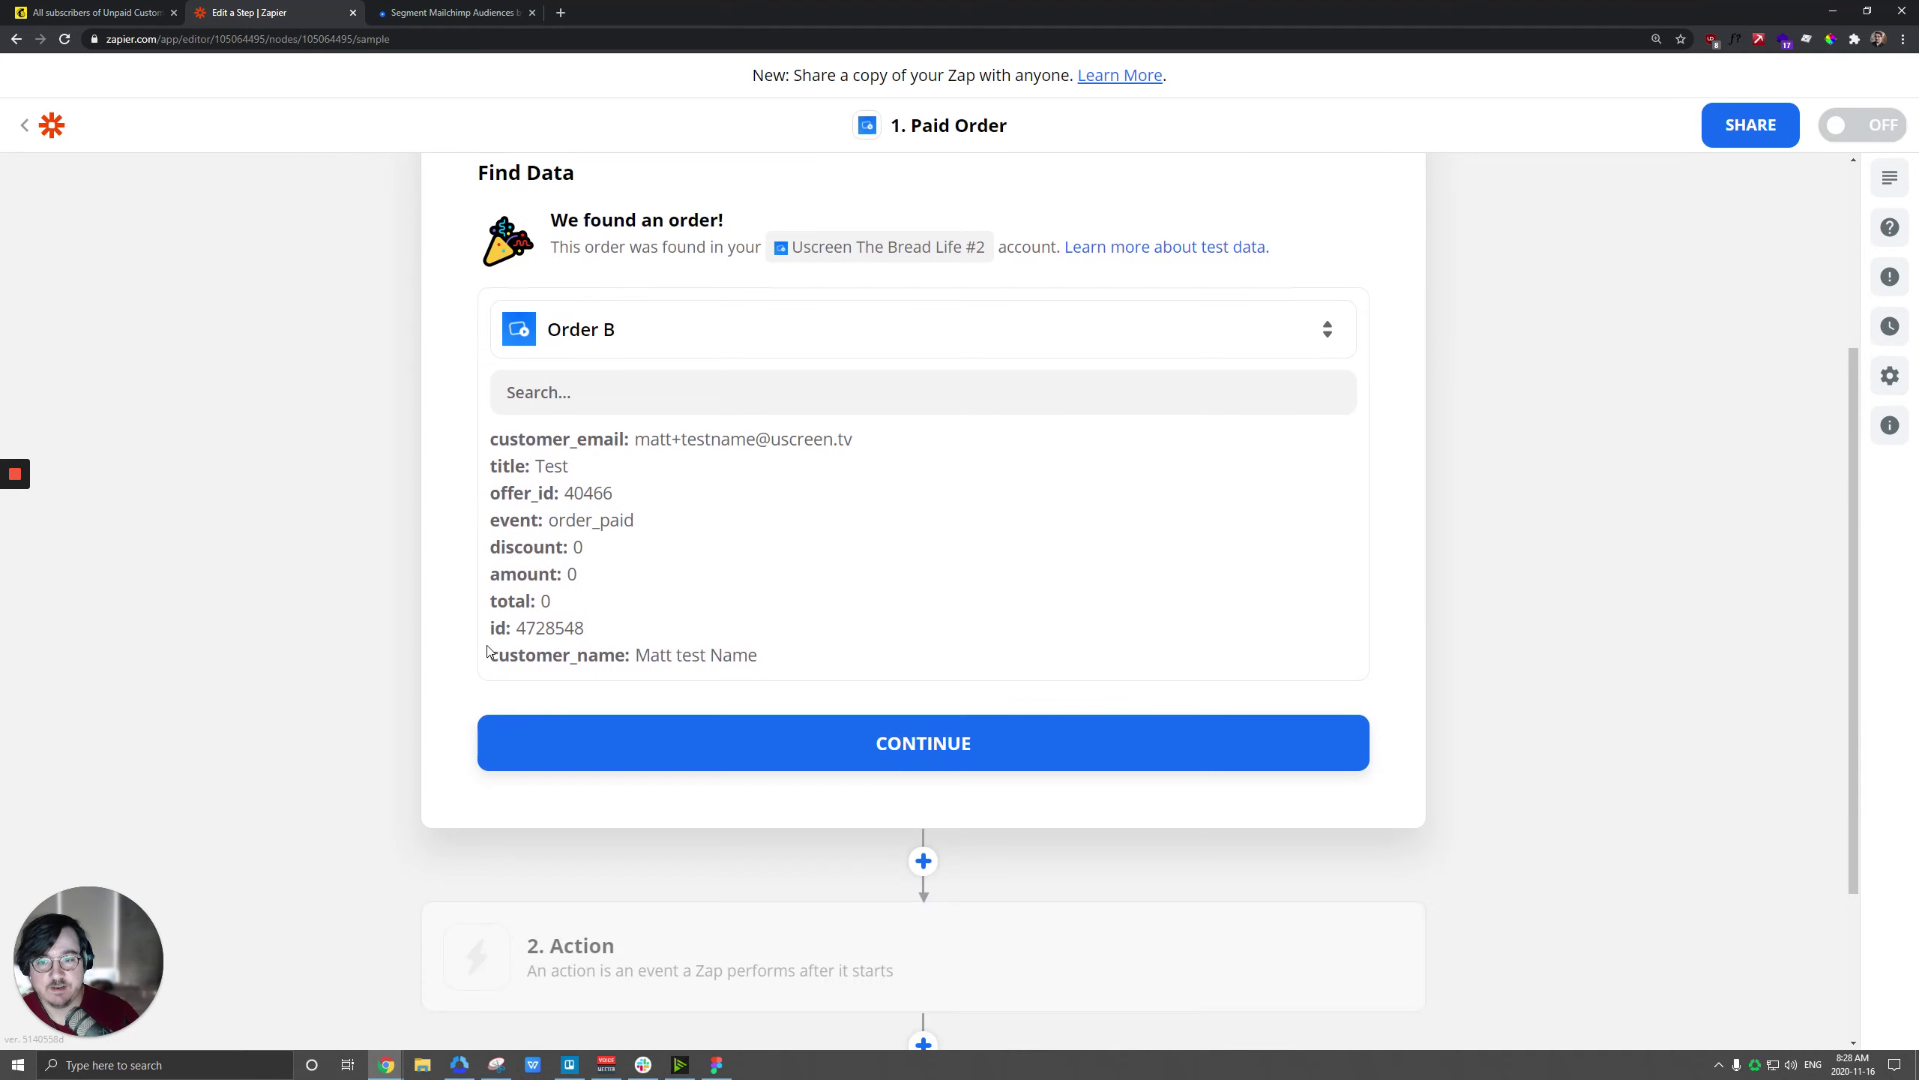
click(880, 744)
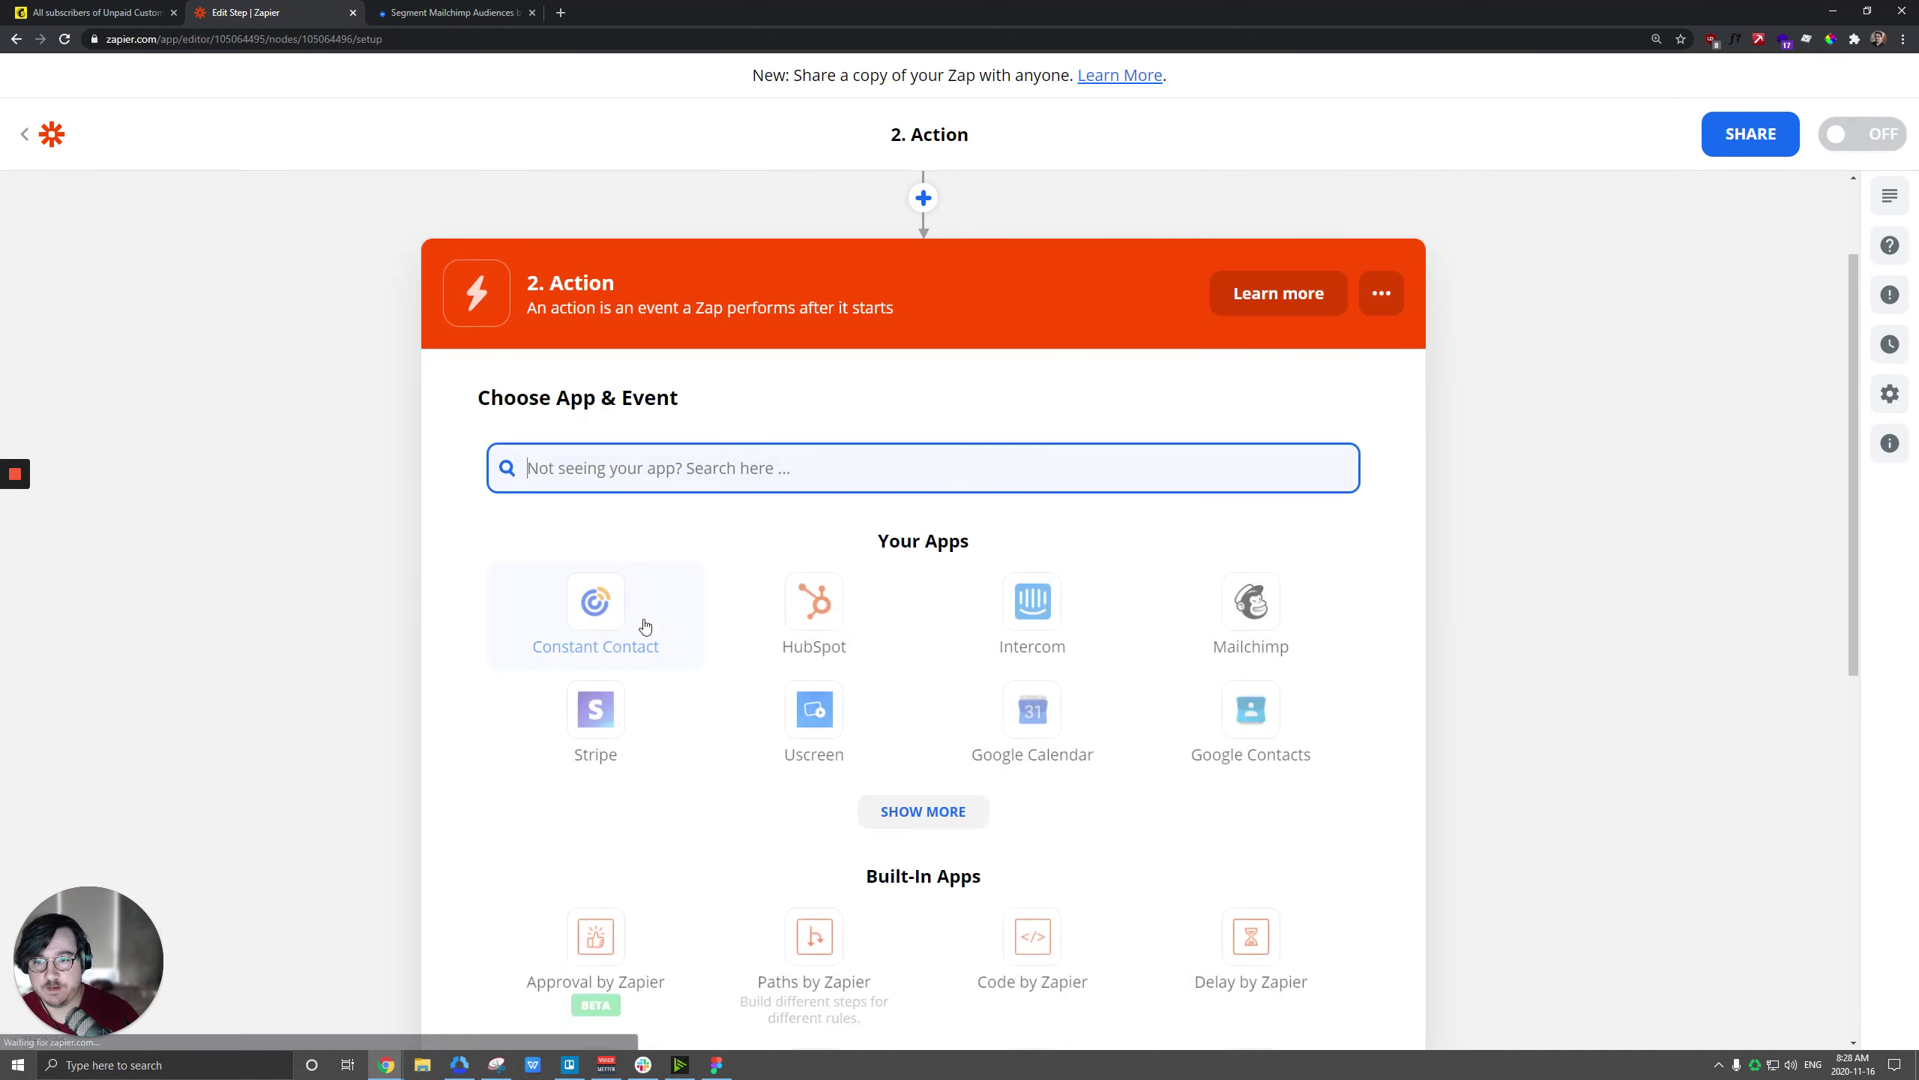
Step: Insert a Formatter step with the Text event between the Paid Order trigger and the existing action, and continue to its setup
scroll(945, 387, up, 2)
click(923, 346)
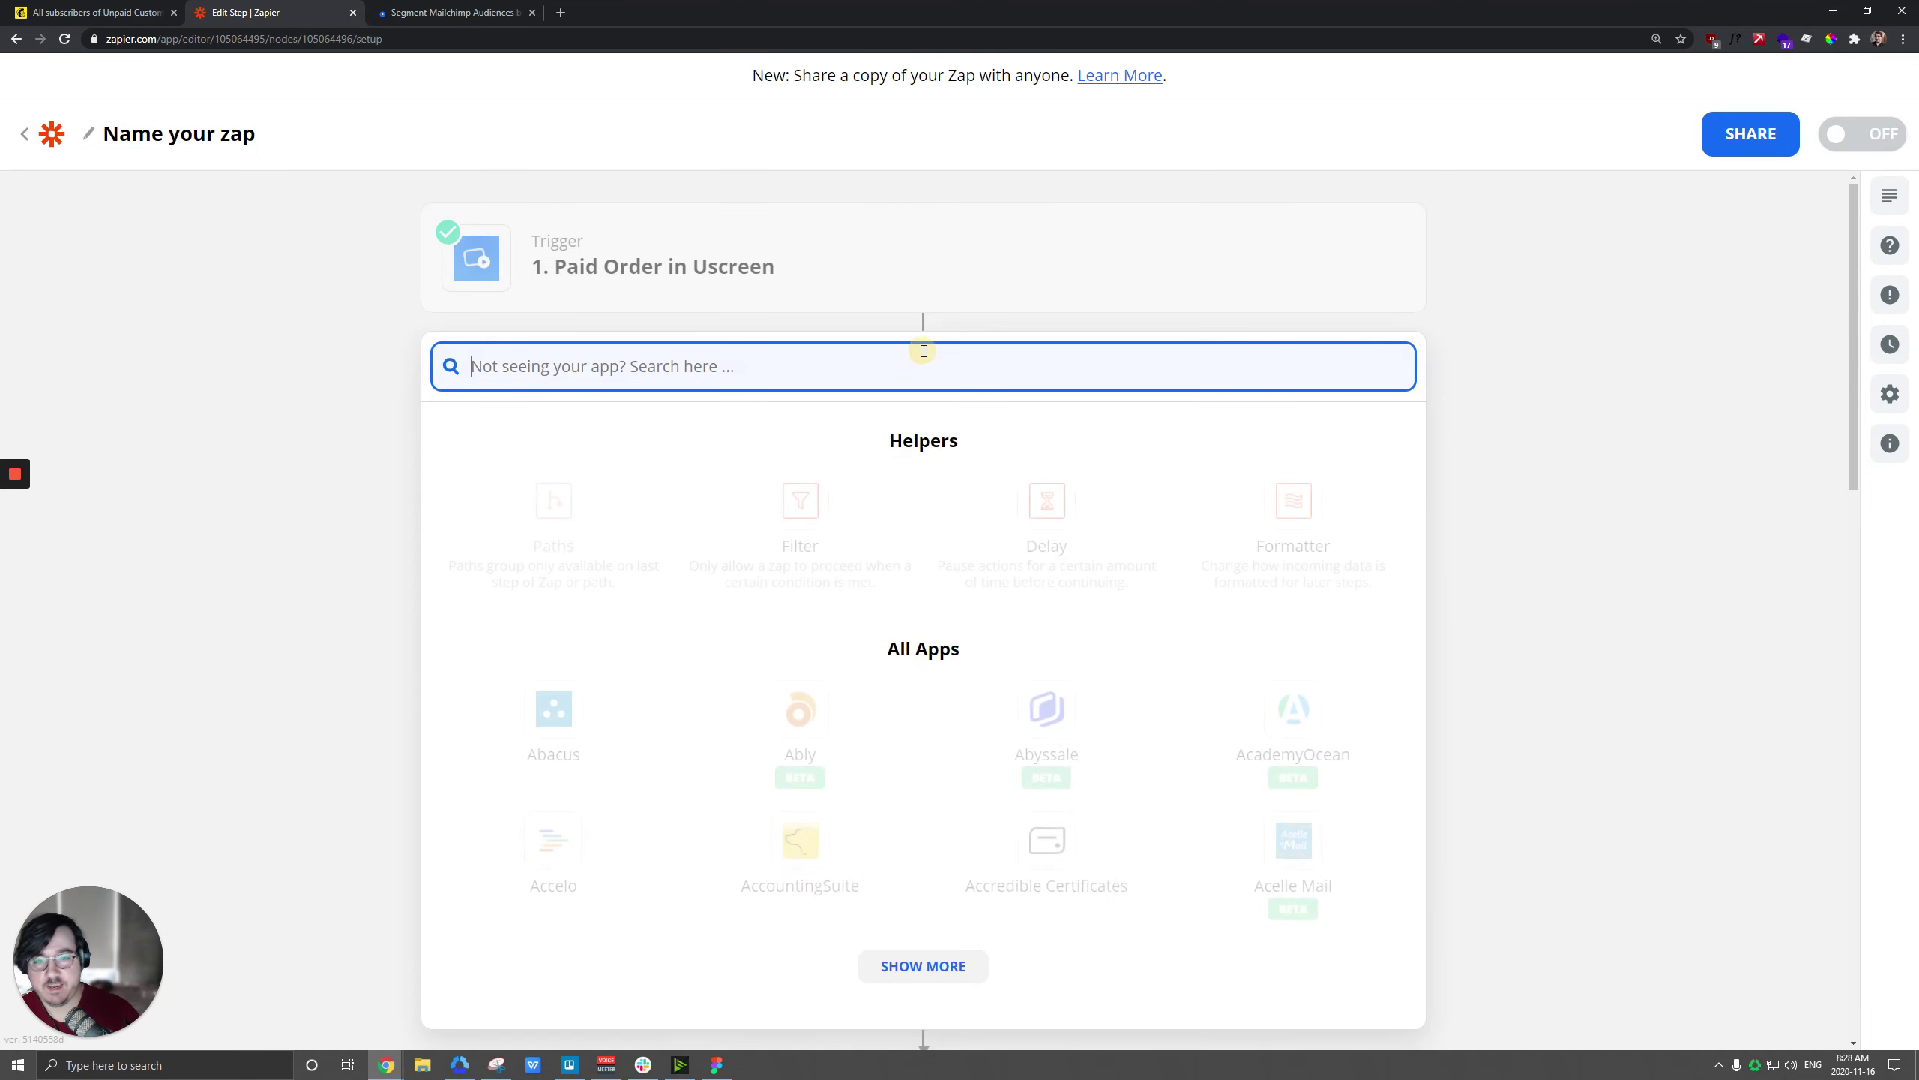
click(1326, 563)
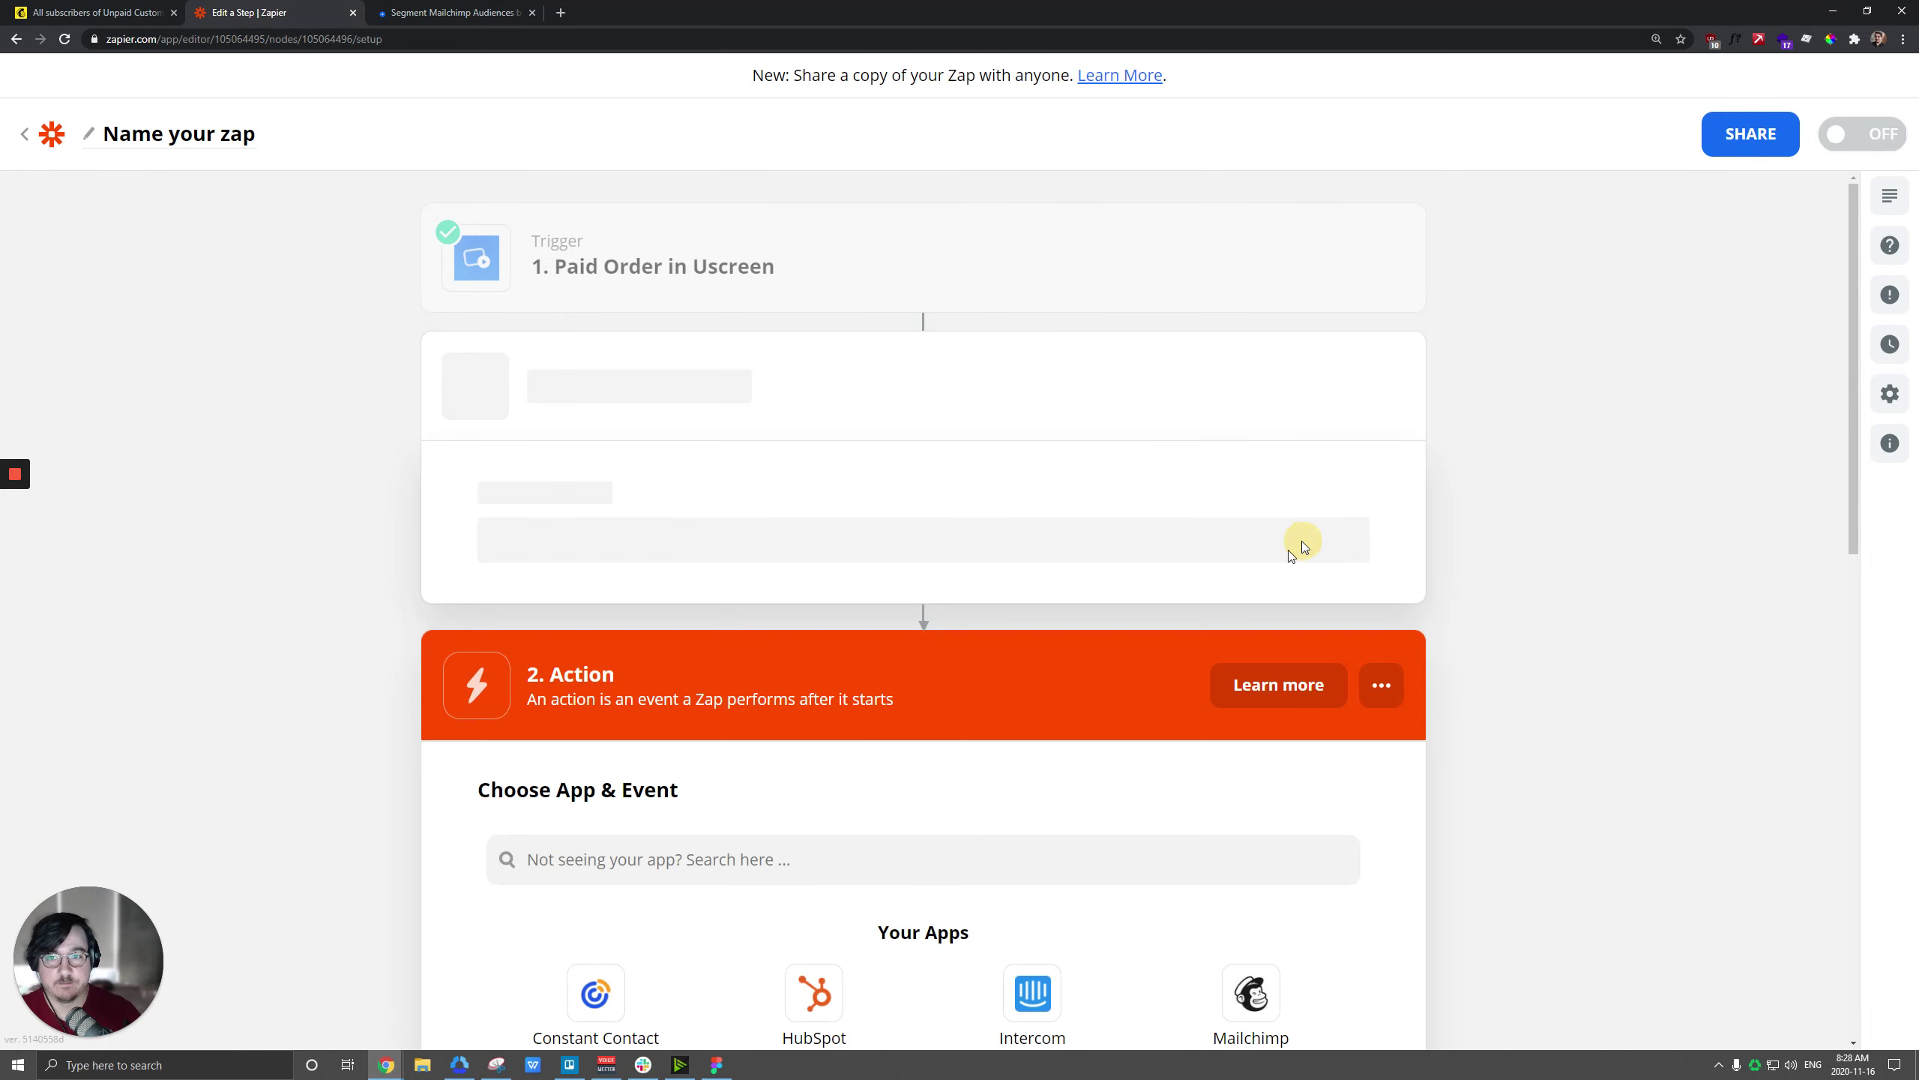
click(557, 754)
scroll(620, 797, down, 1)
click(577, 822)
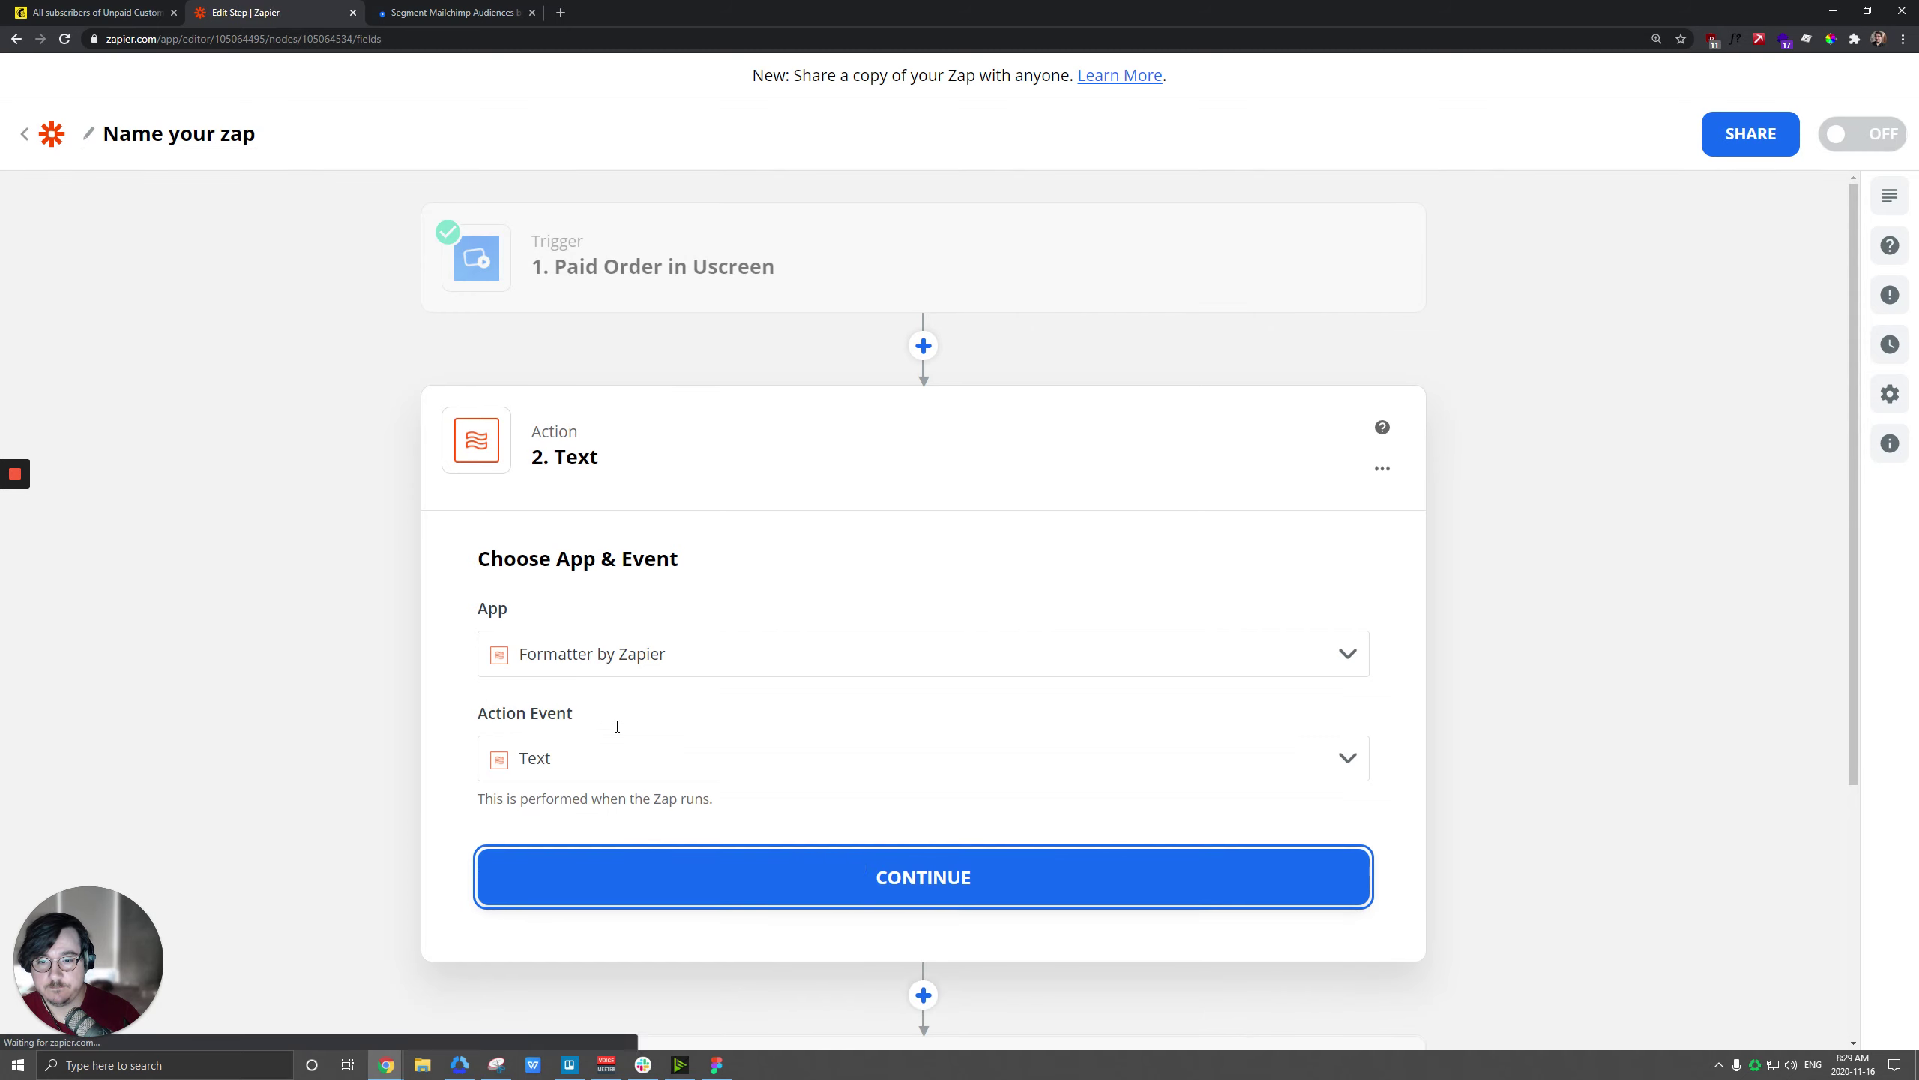
click(596, 876)
Step: Set the Formatter transform to Split Text and use the paid order's Name as its input
click(601, 700)
scroll(694, 732, down, 10)
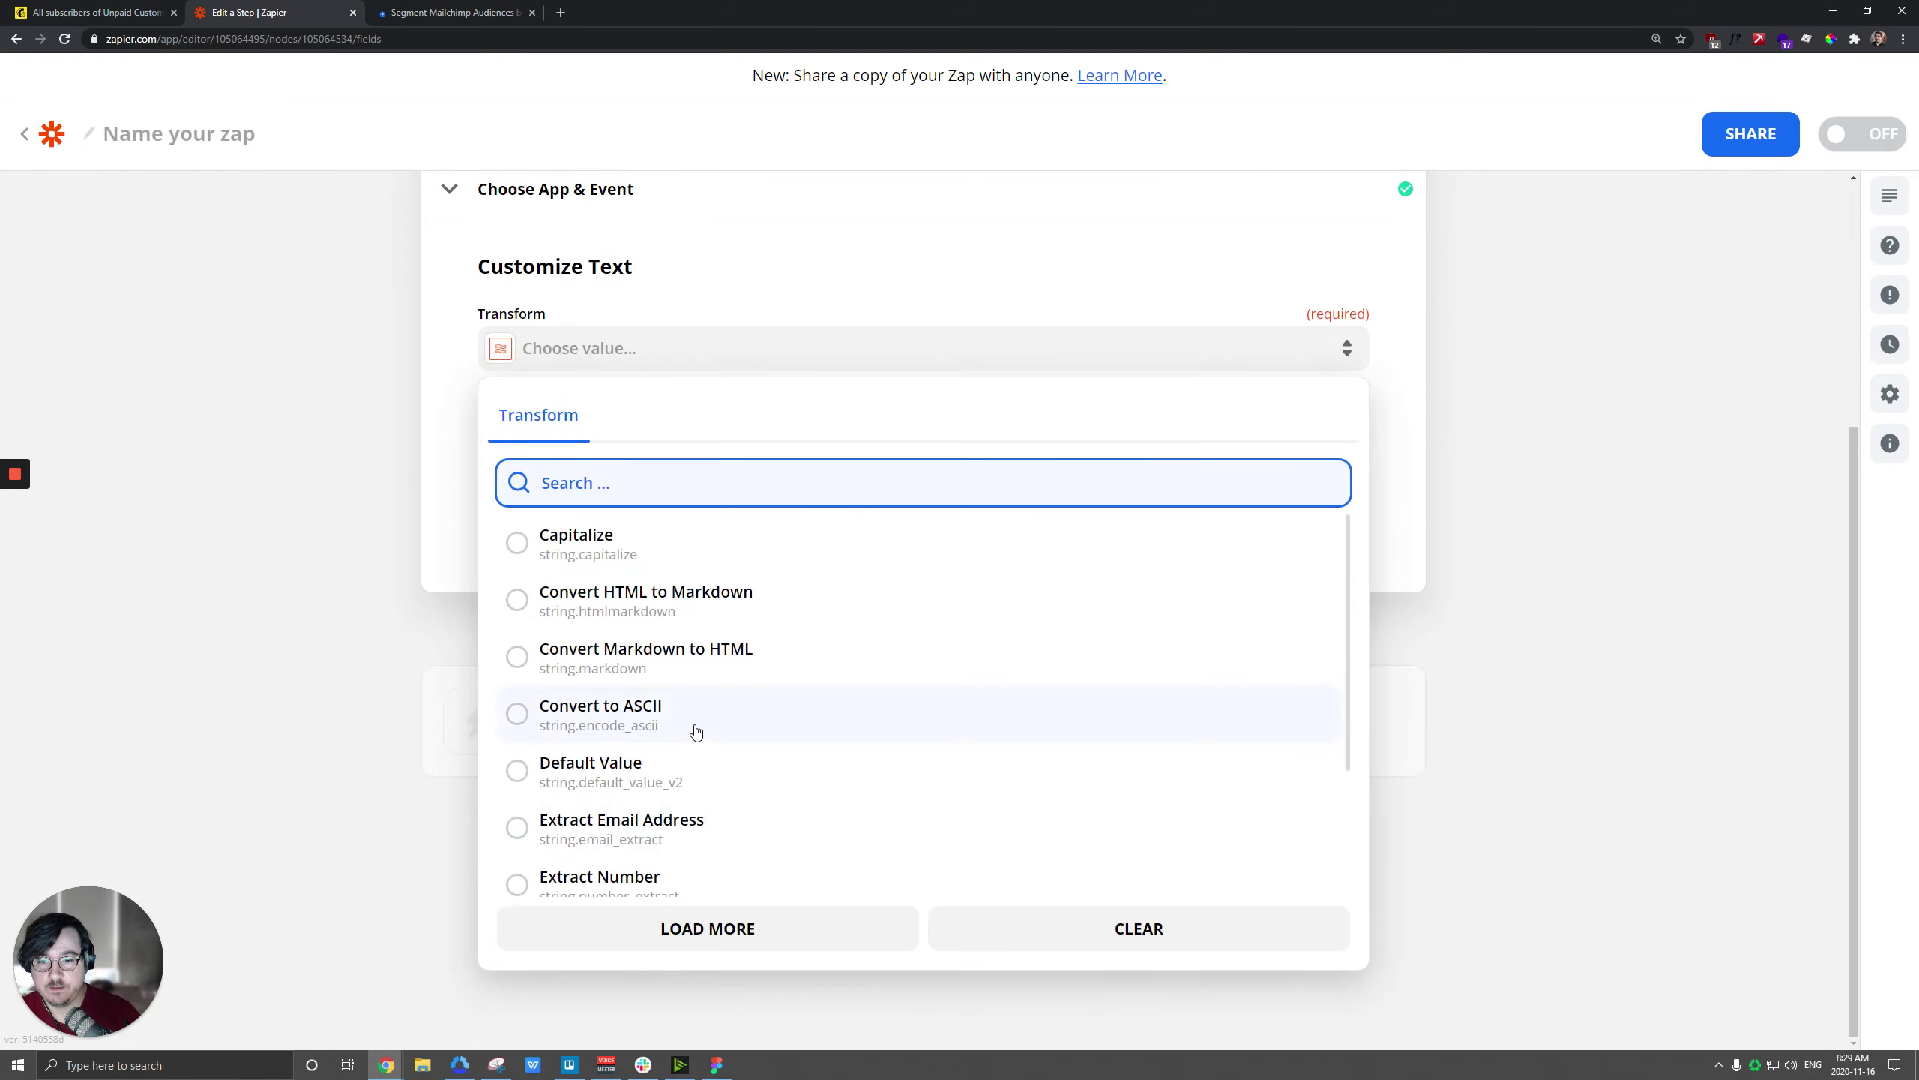
click(598, 703)
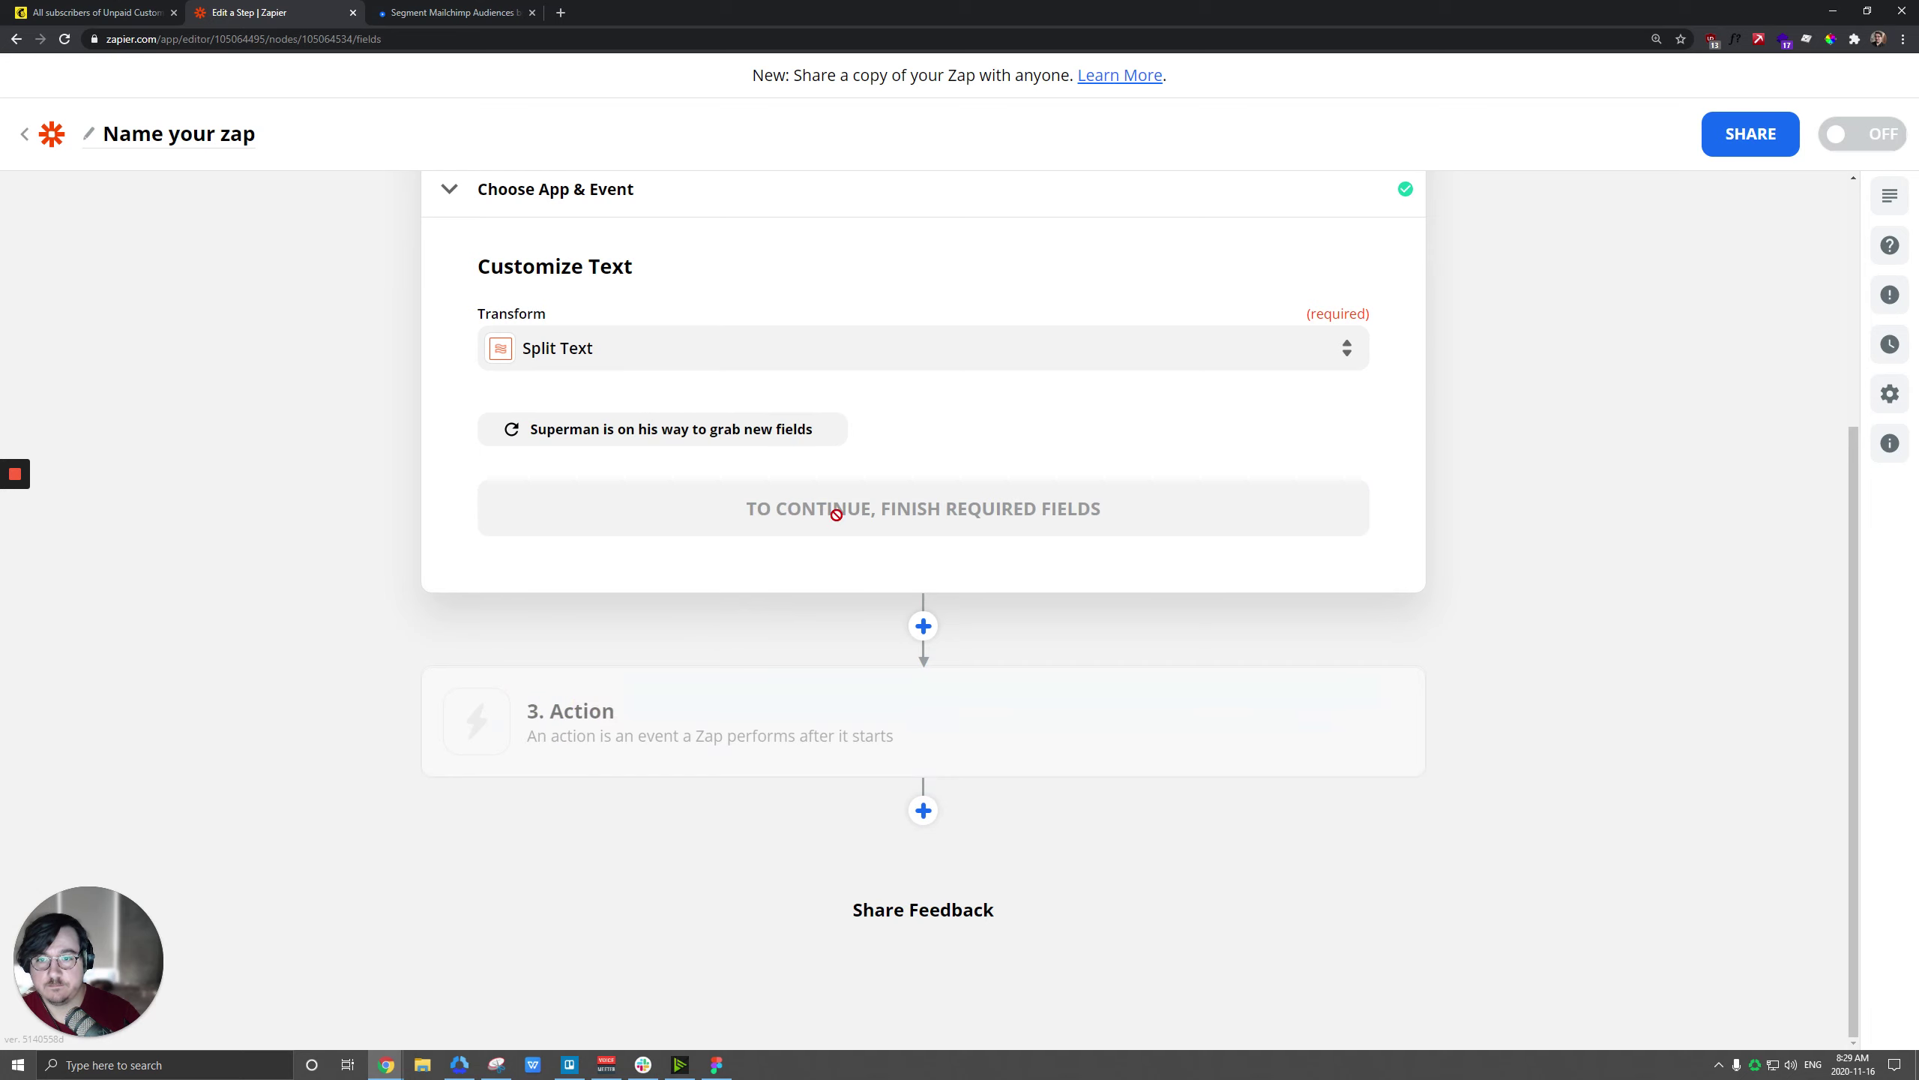
click(575, 550)
click(621, 772)
click(447, 589)
Step: Leave the separator empty, set the segment index to All (as Separate Fields), and test the Formatter step
scroll(491, 578, down, 3)
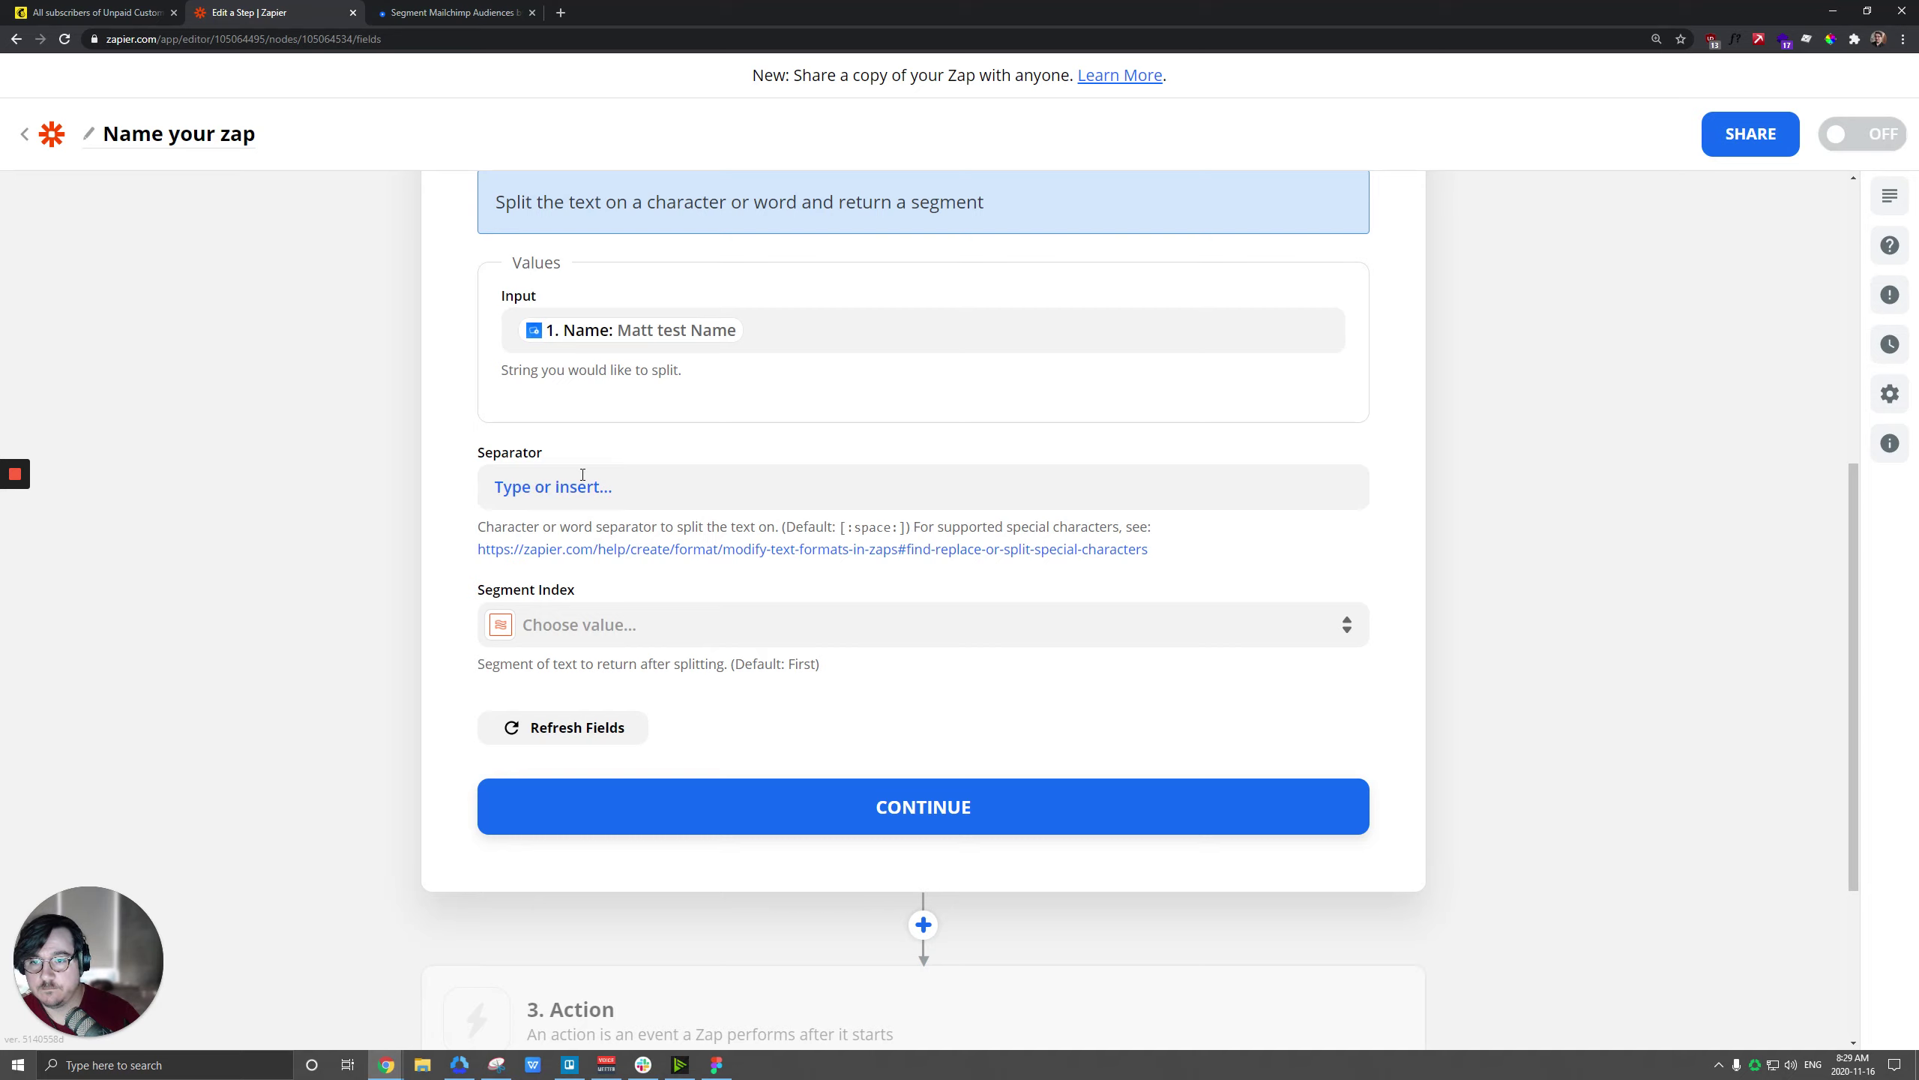
click(620, 481)
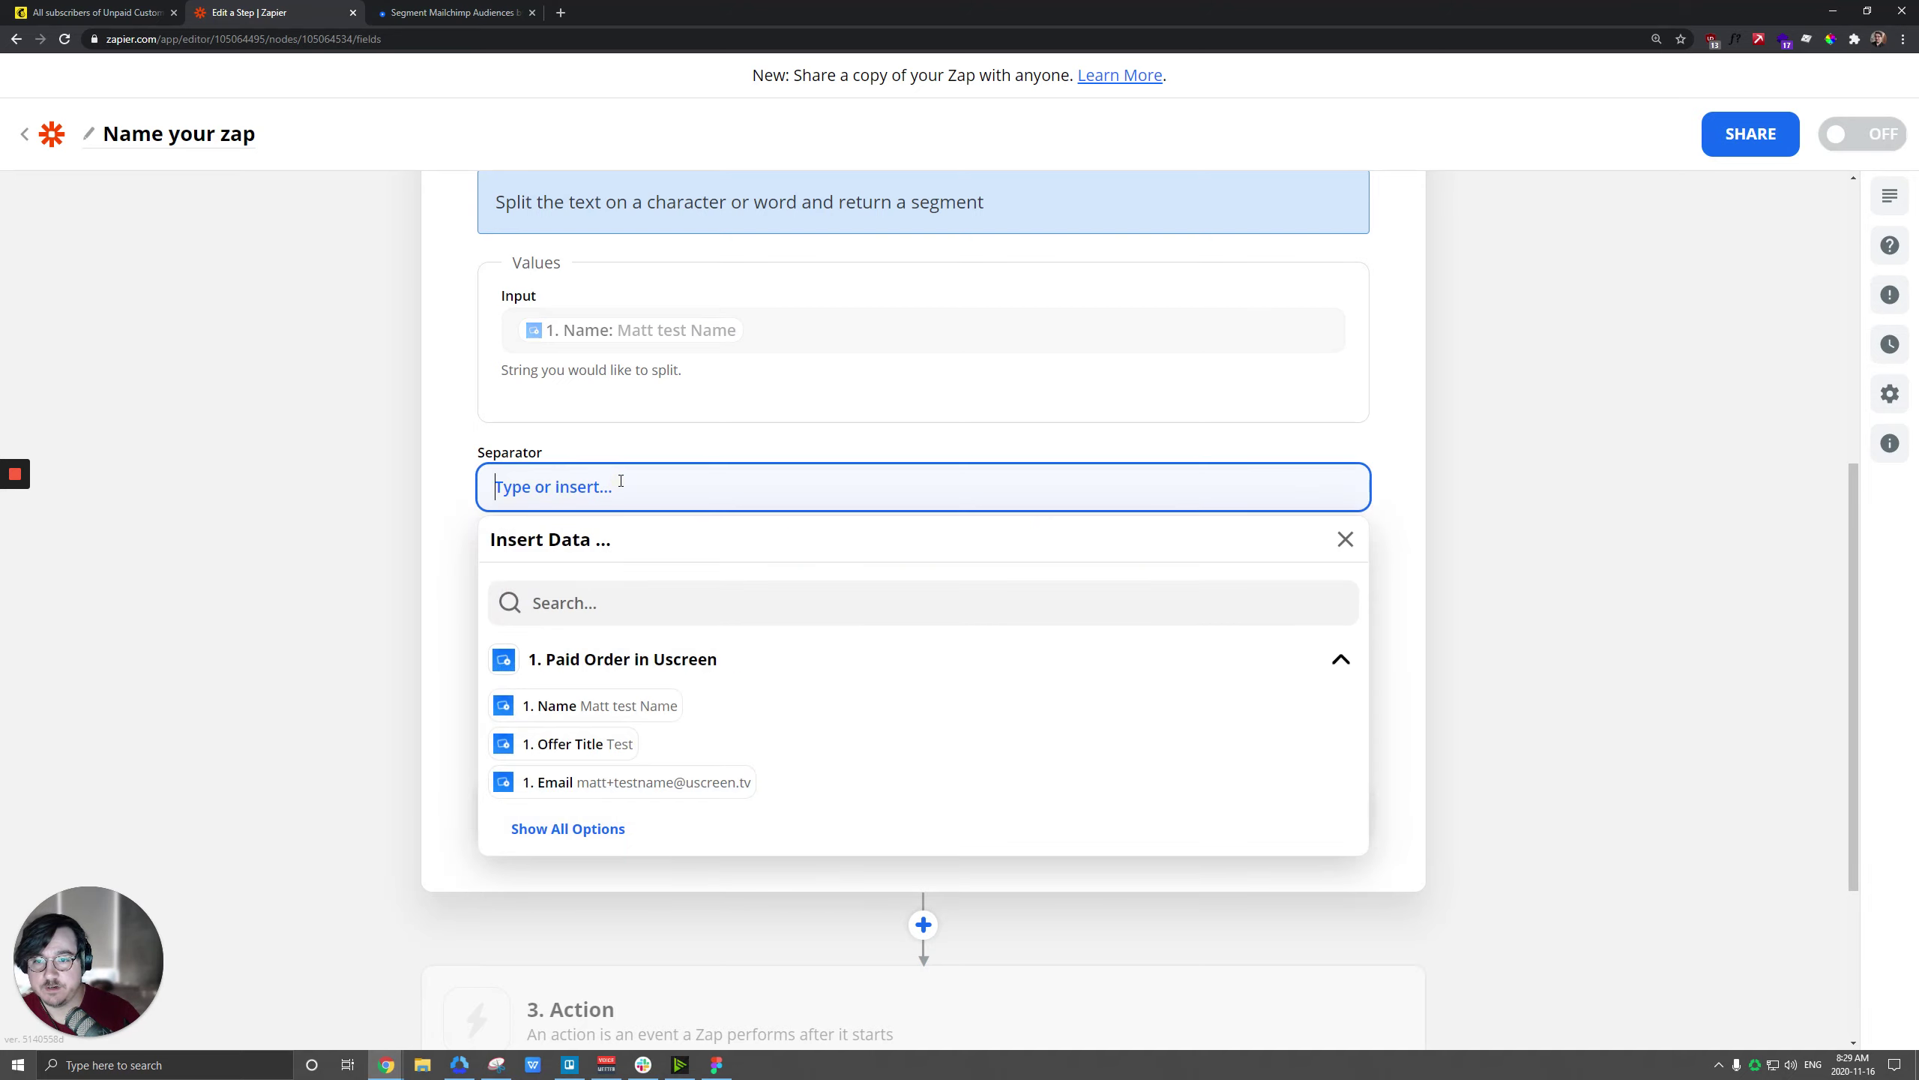
click(433, 429)
click(587, 623)
scroll(643, 824, down, 4)
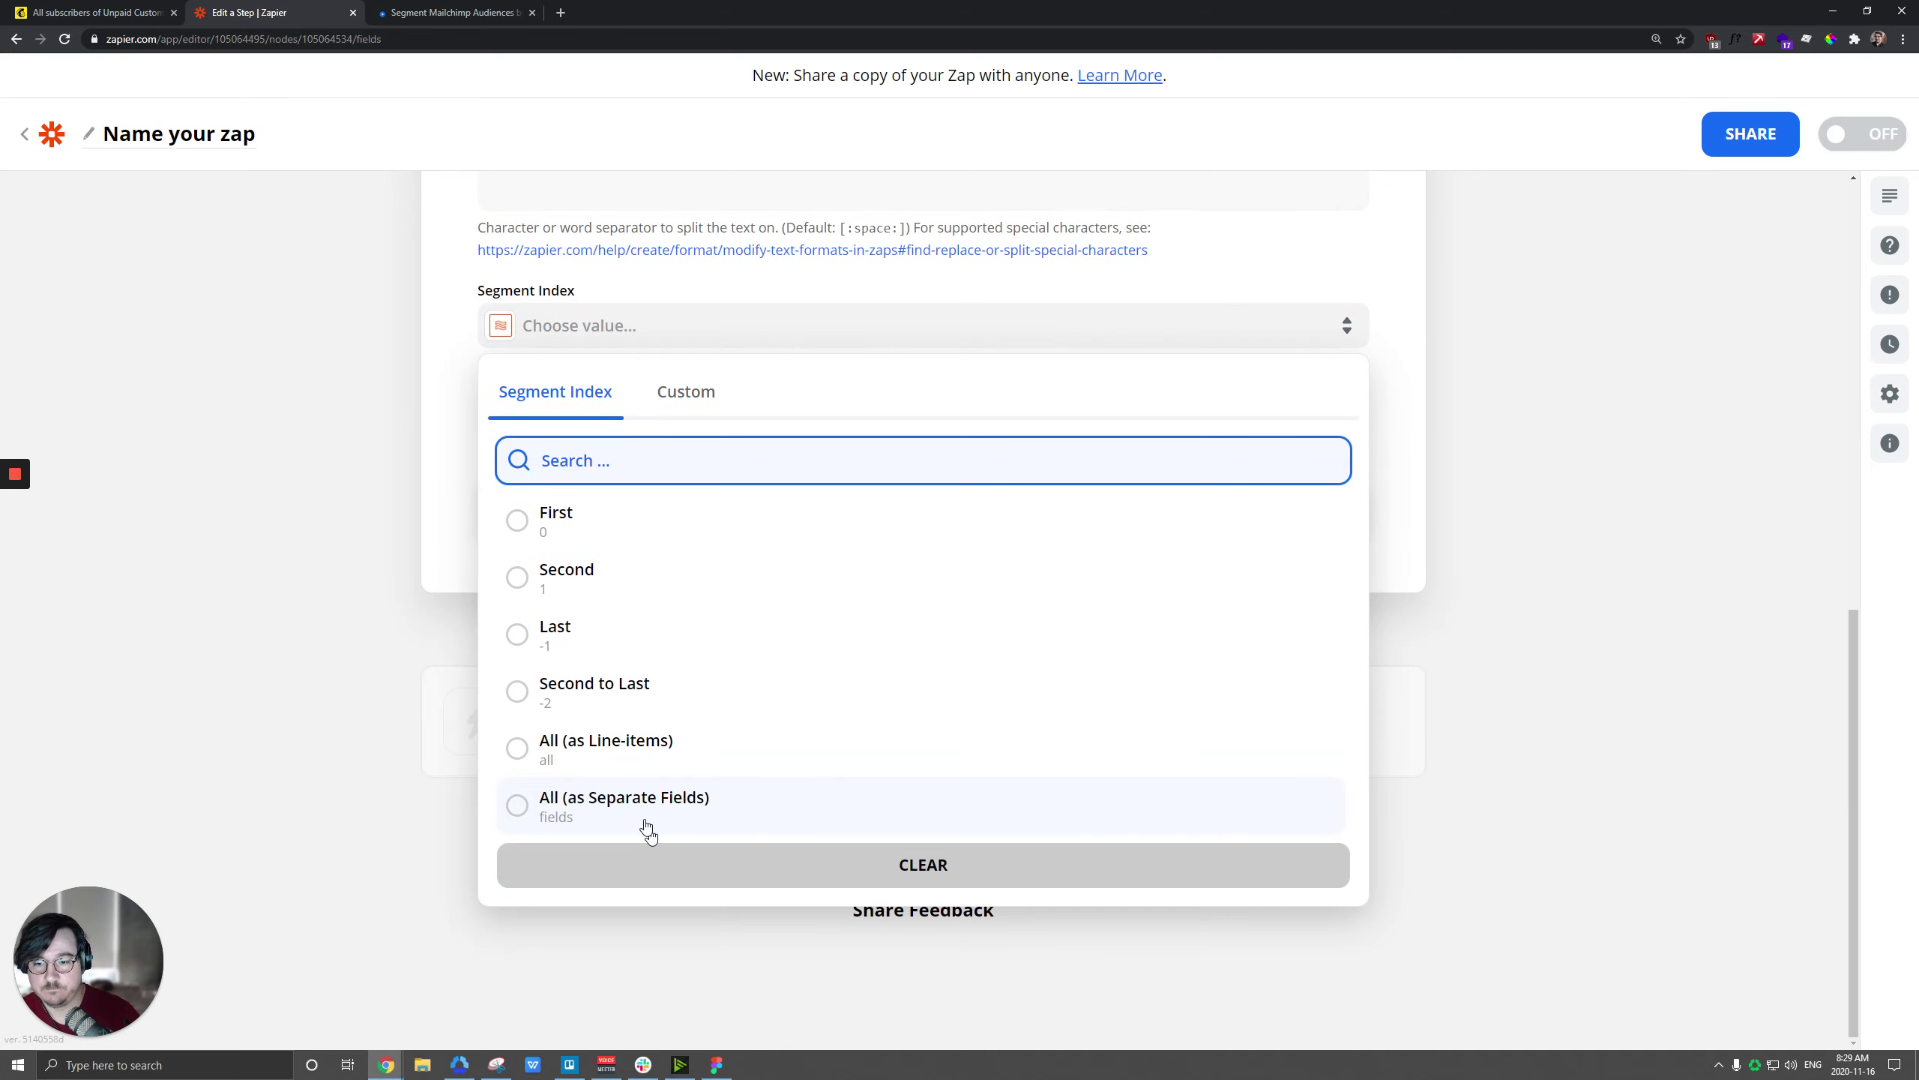
click(643, 820)
click(867, 523)
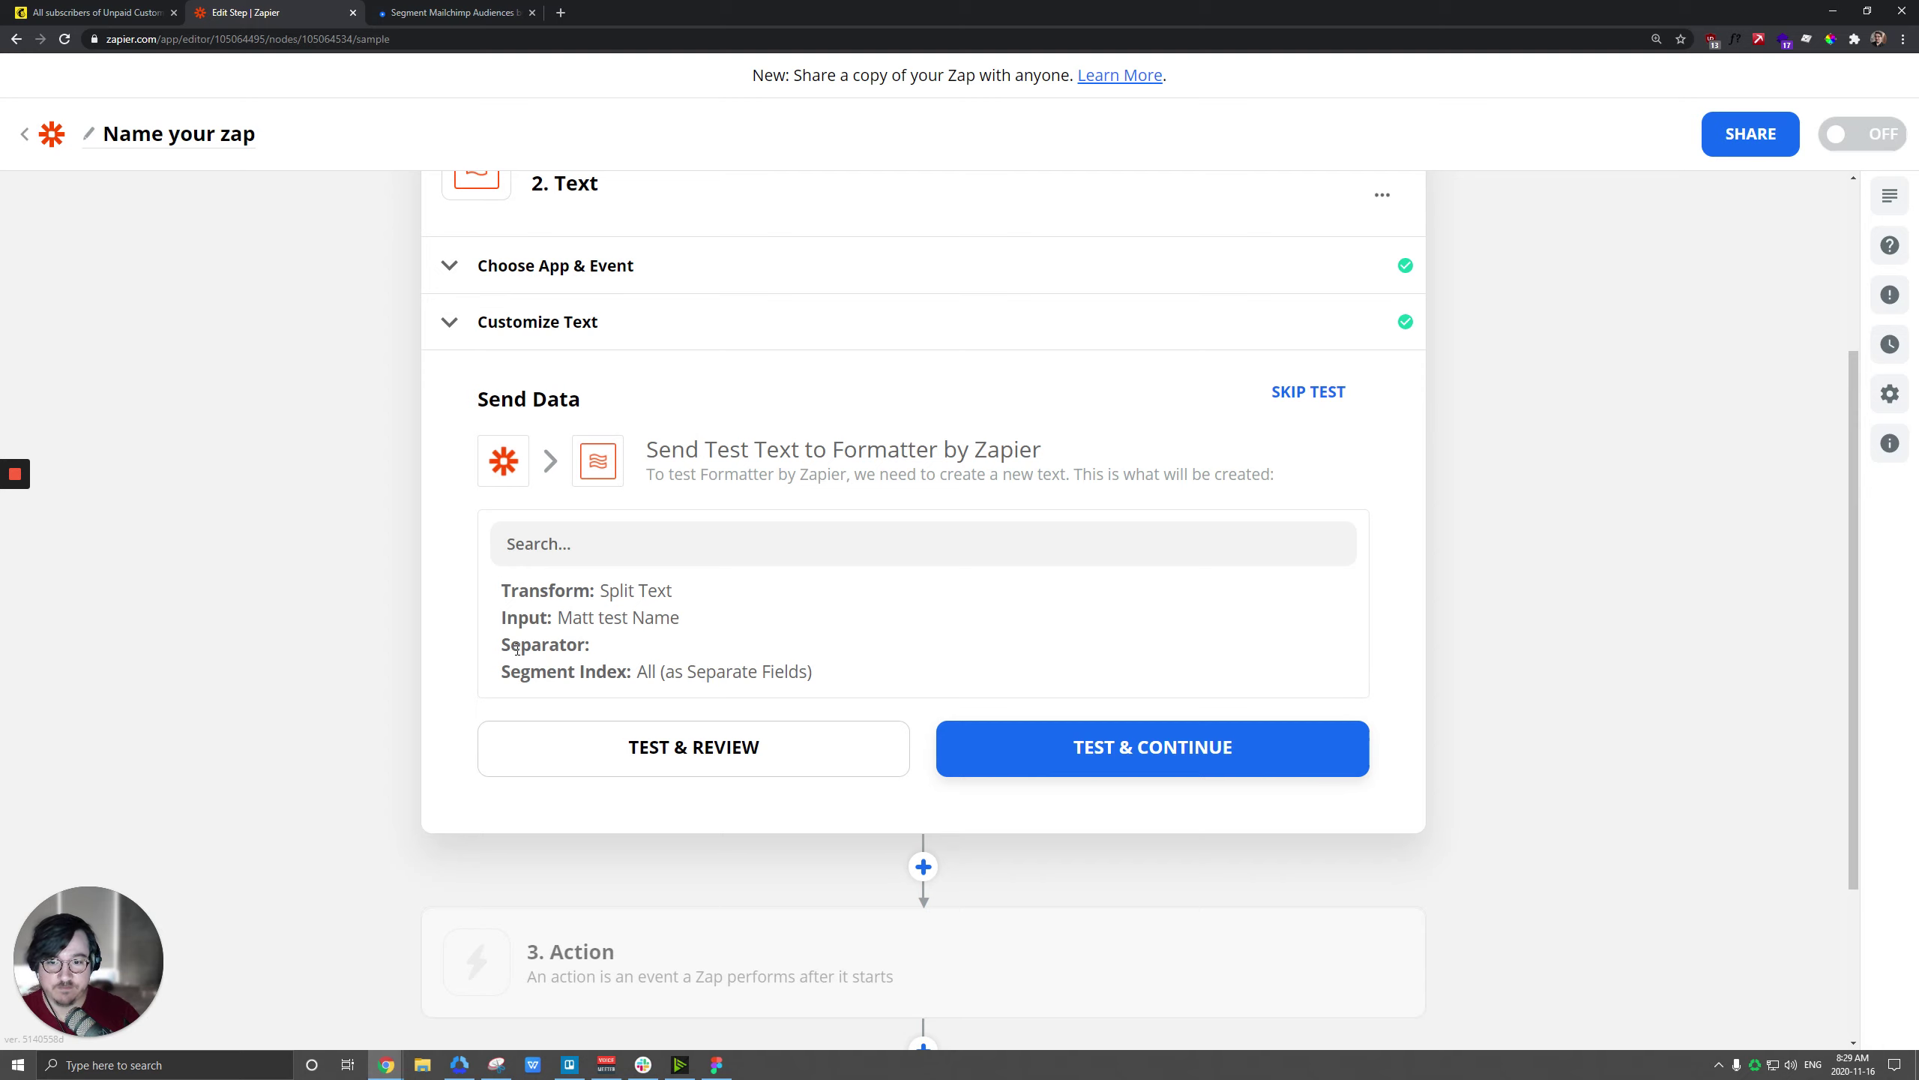
click(1106, 745)
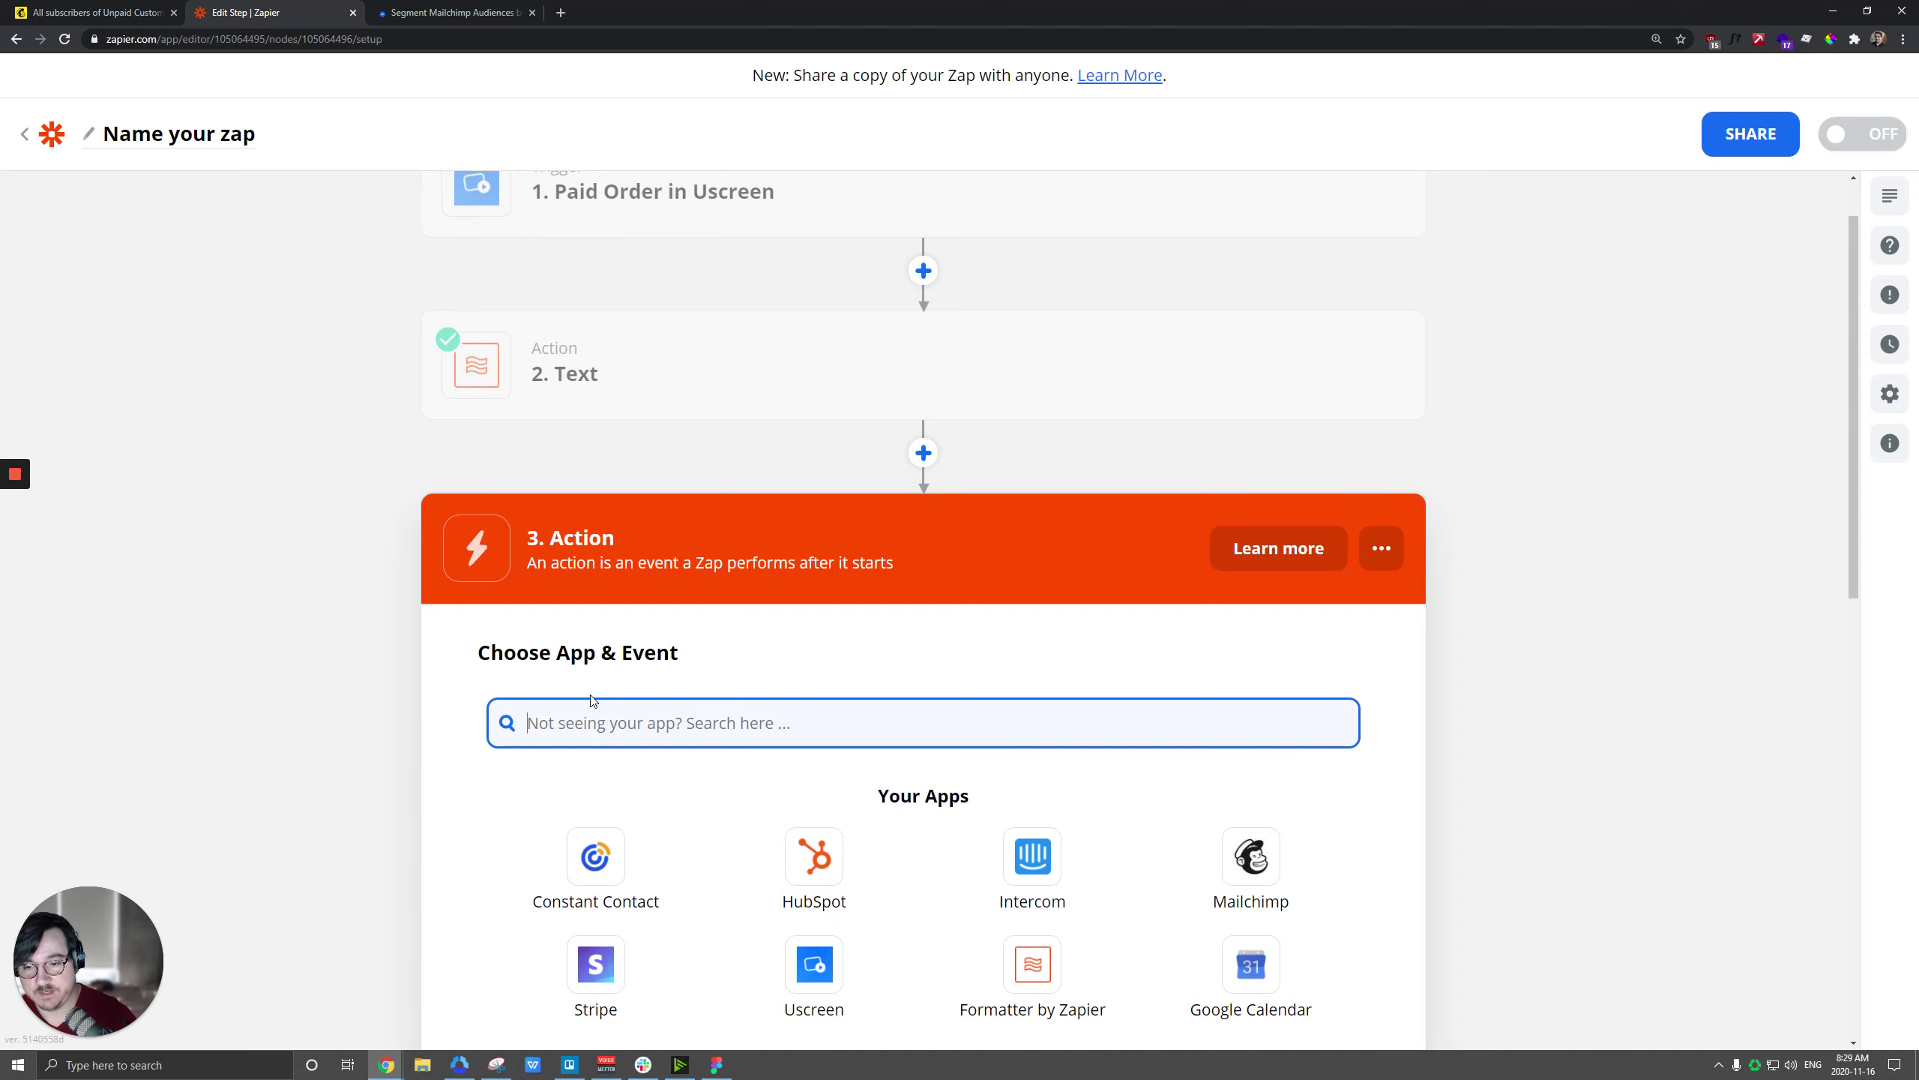
Step: Choose Mailchimp's Add/Update Subscriber event for the third step and continue
text(mailc)
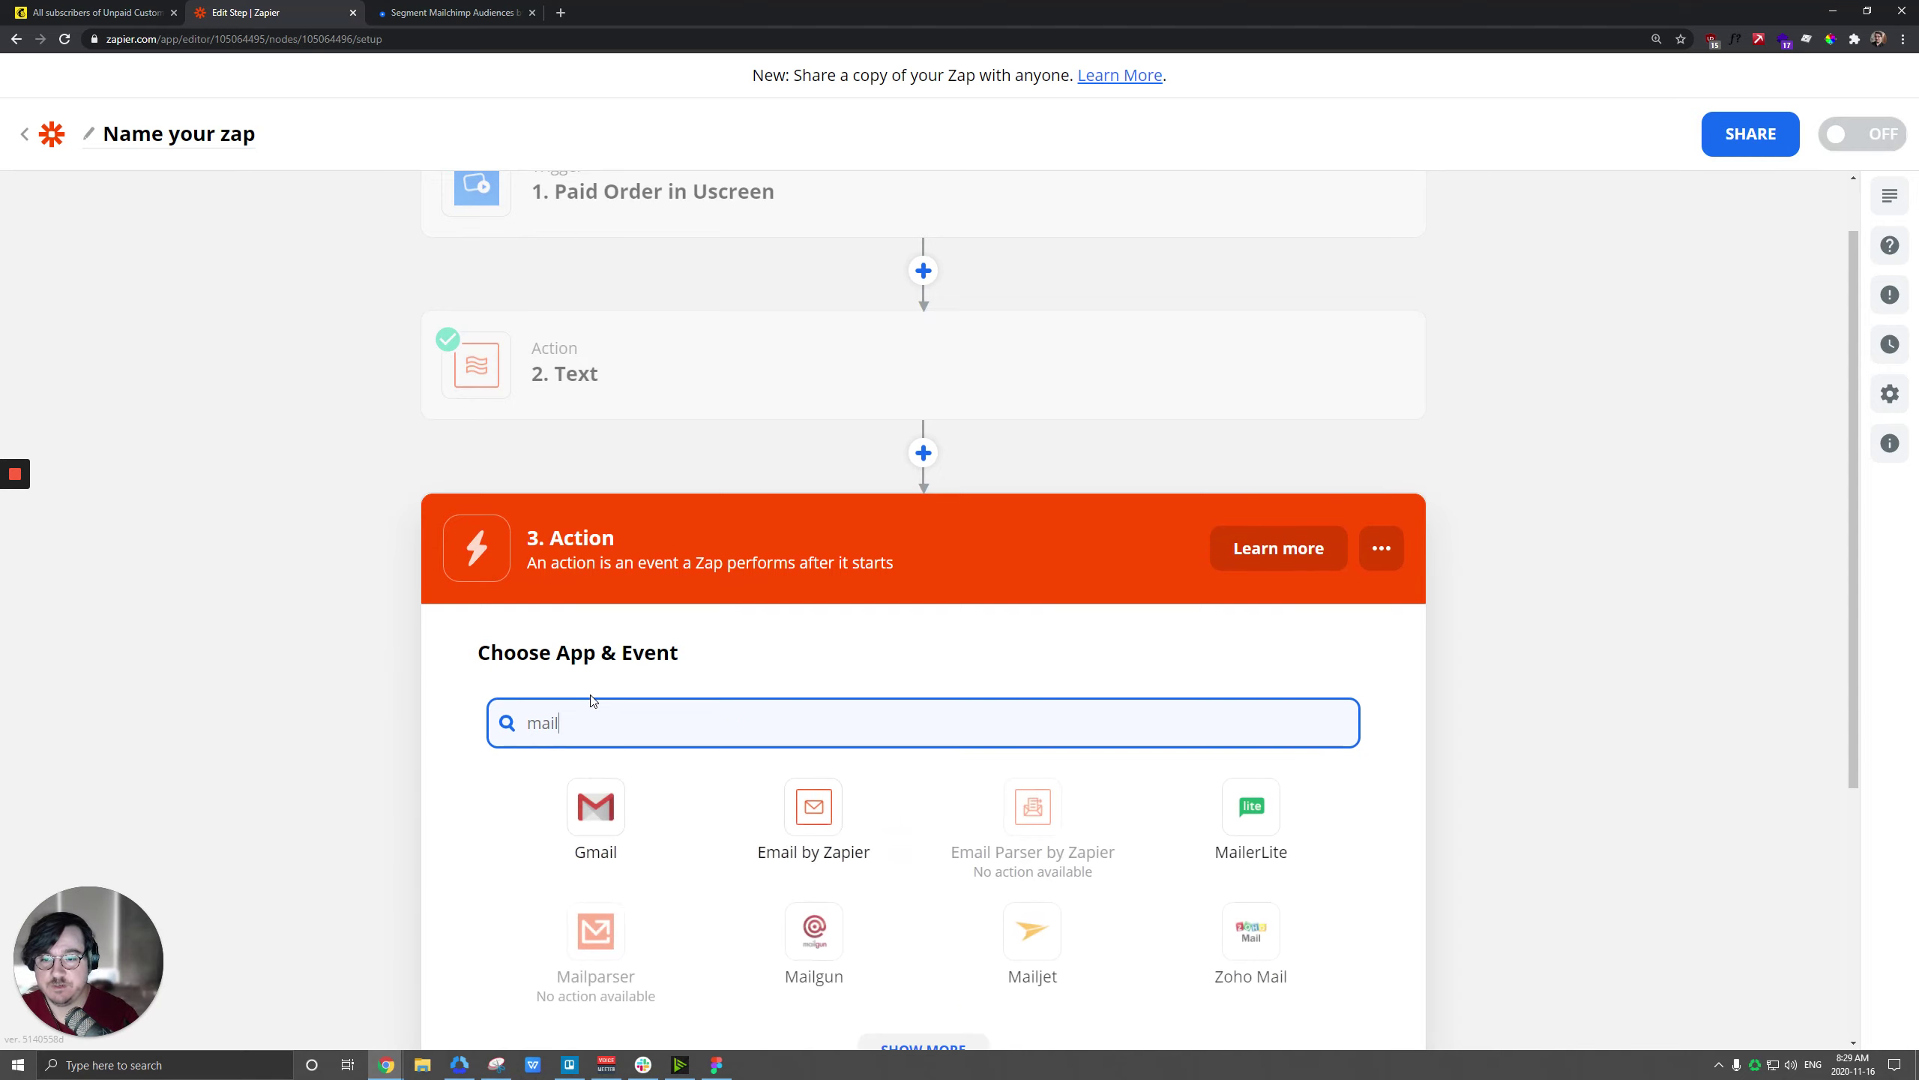
click(587, 822)
click(600, 862)
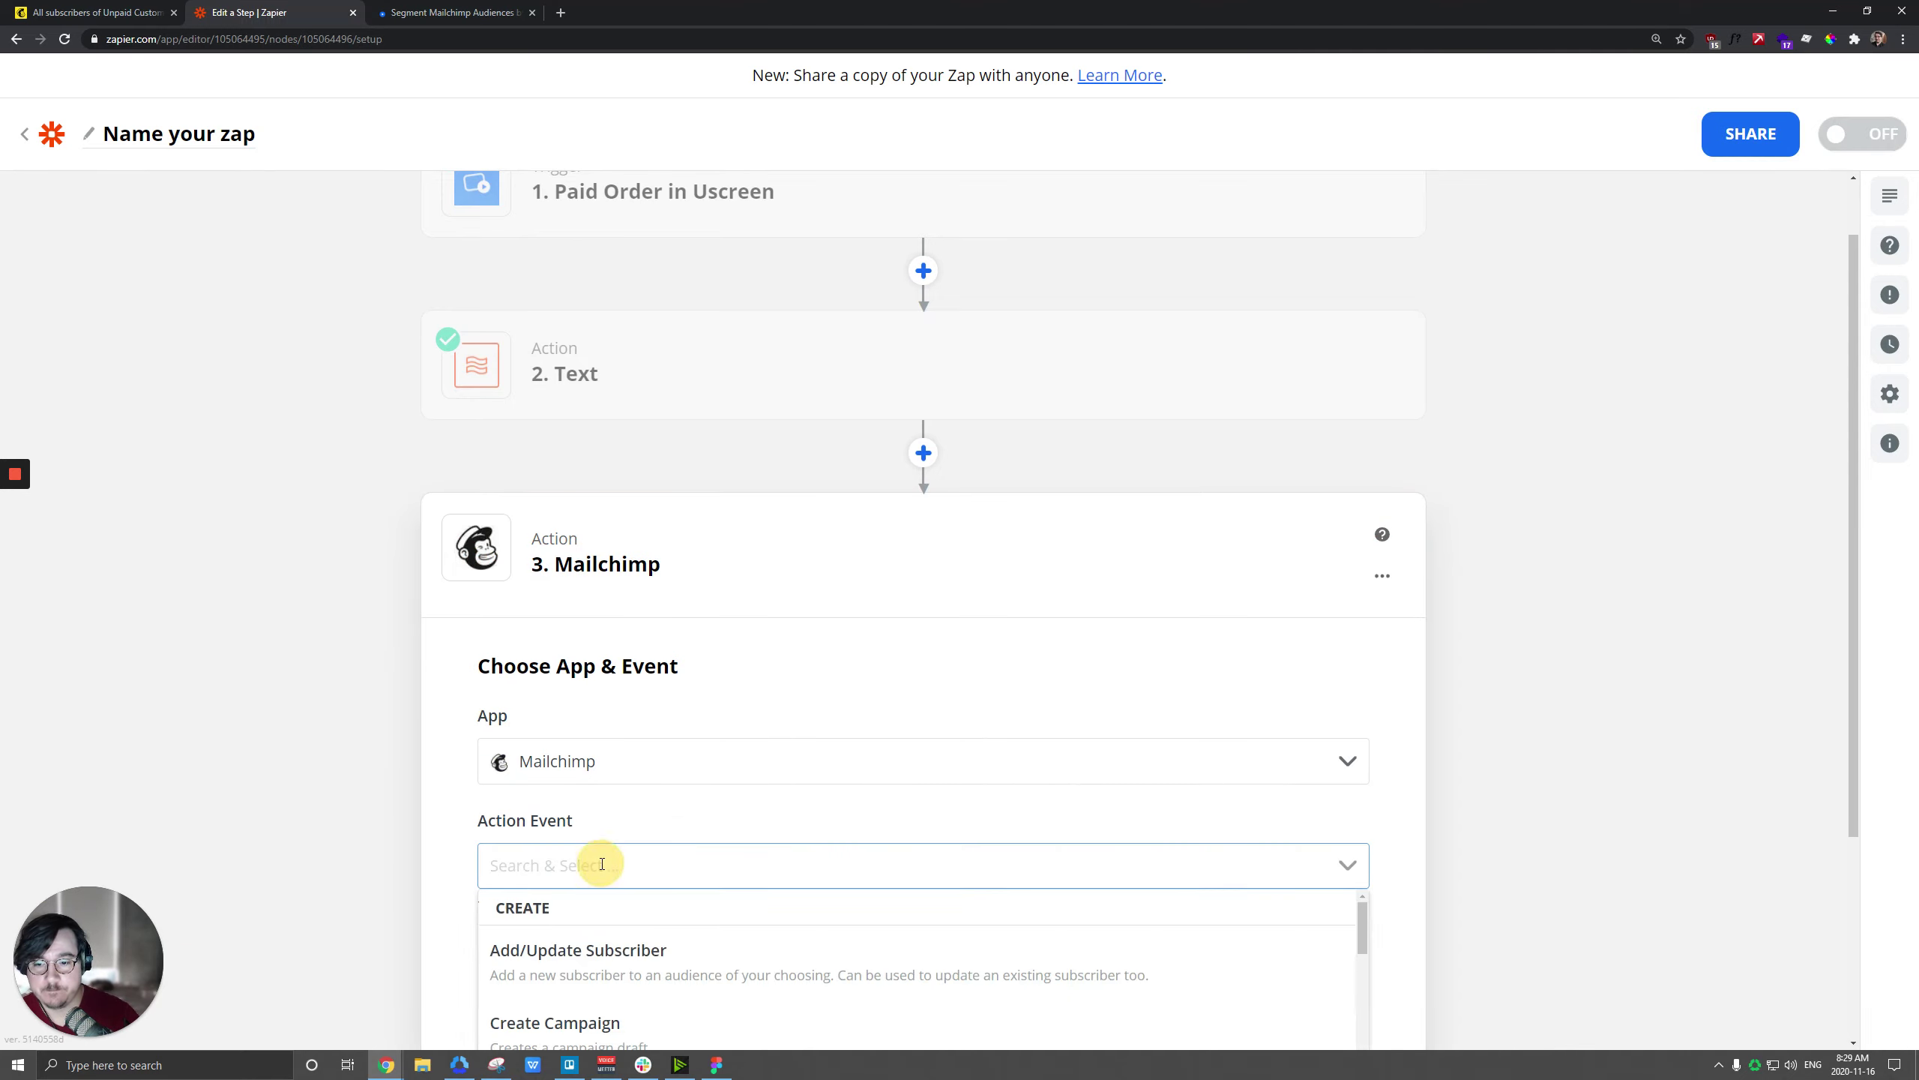
scroll(621, 826, down, 3)
click(586, 752)
click(640, 759)
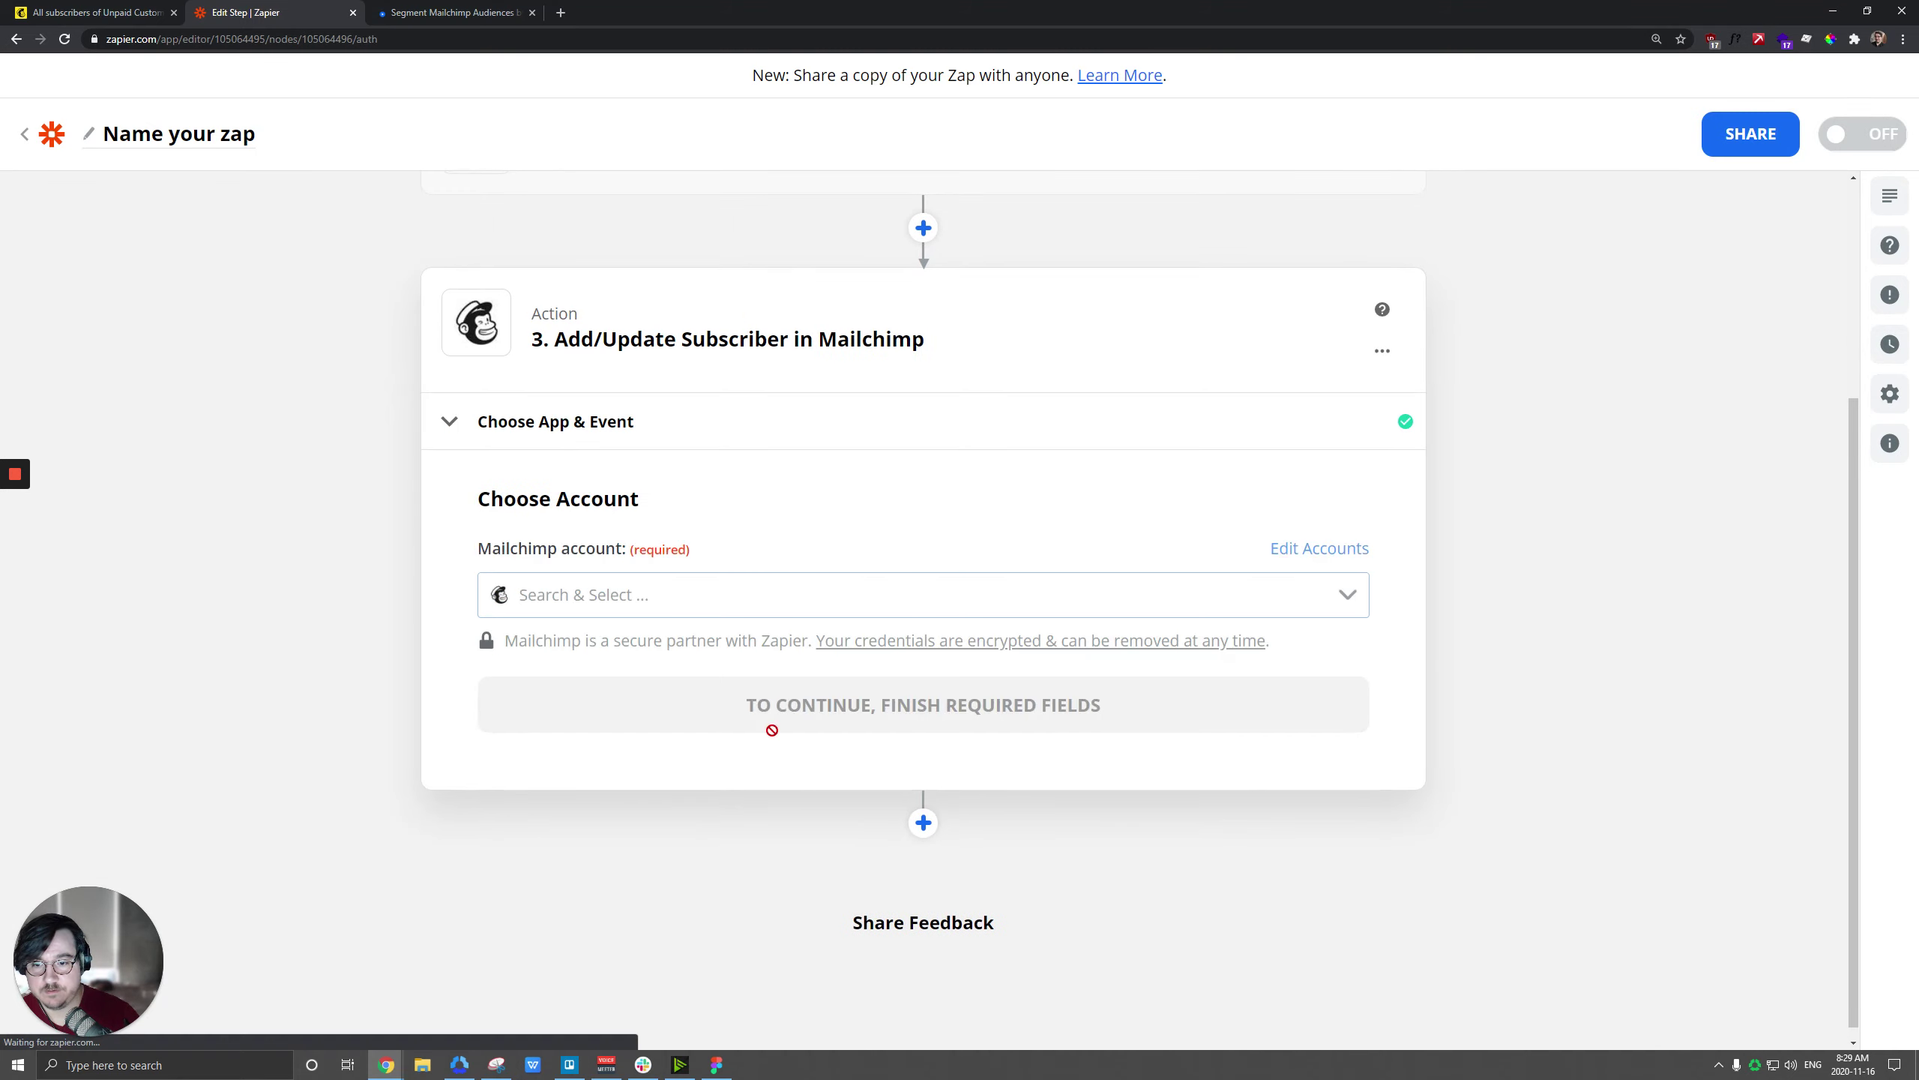
Step: Connect the Mailchimp Uscreen #2 account to the action and continue
click(680, 598)
click(582, 641)
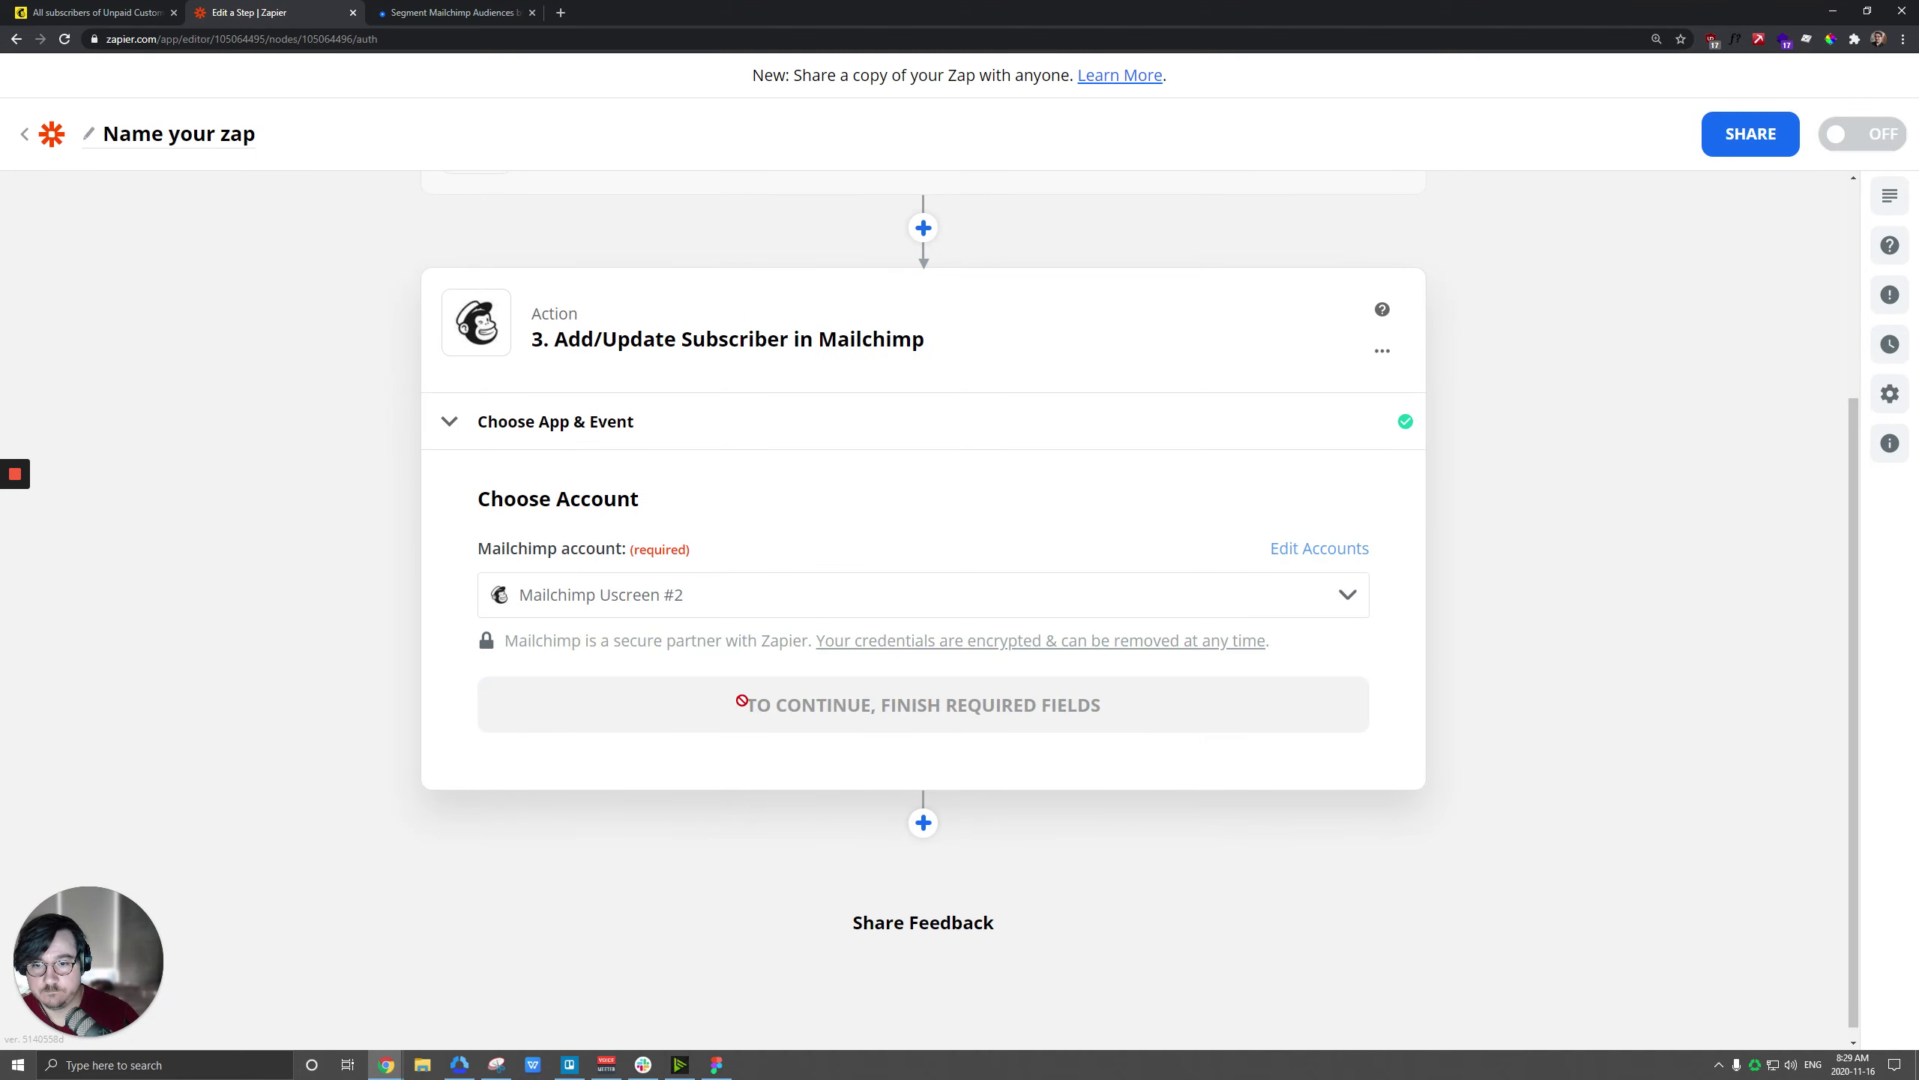
click(746, 703)
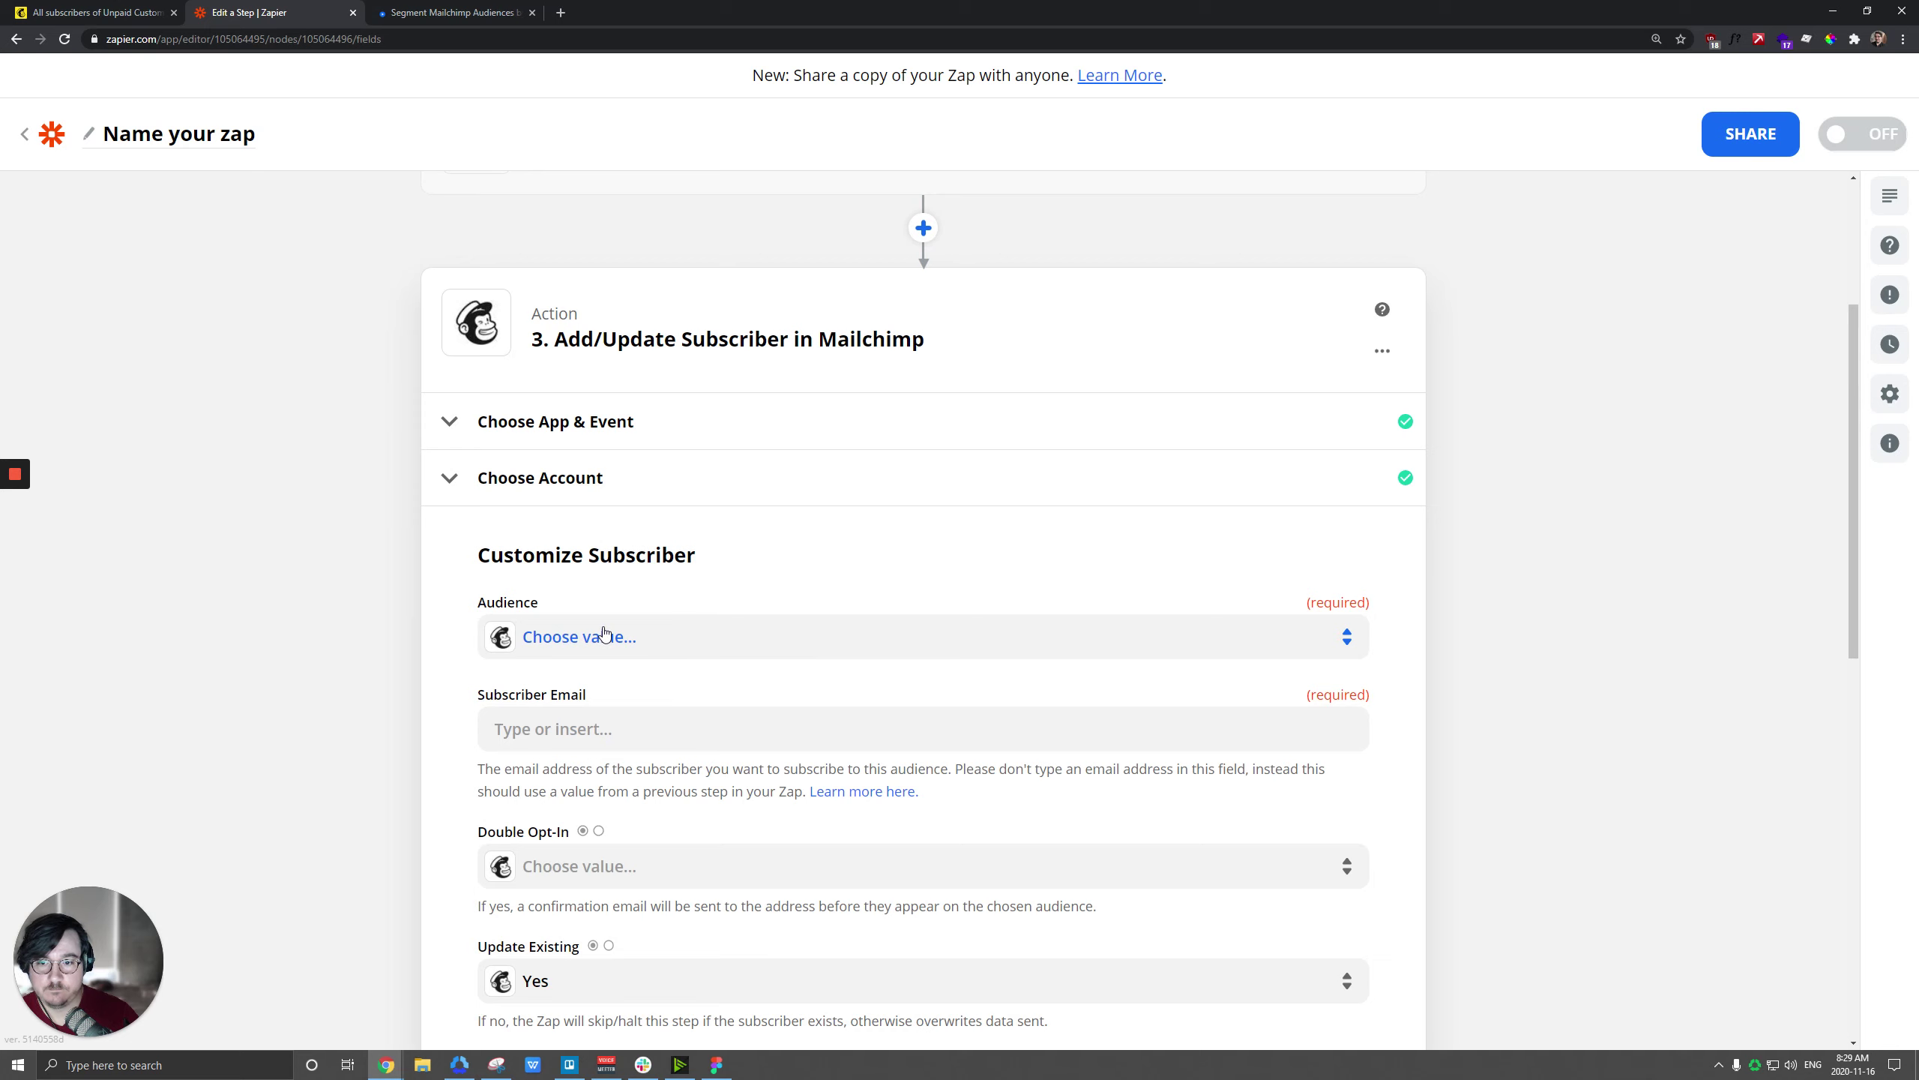
Step: Set the audience to Paid Customers and map the subscriber email to the Email from the paid order
scroll(613, 635, down, 2)
click(655, 487)
text(paid)
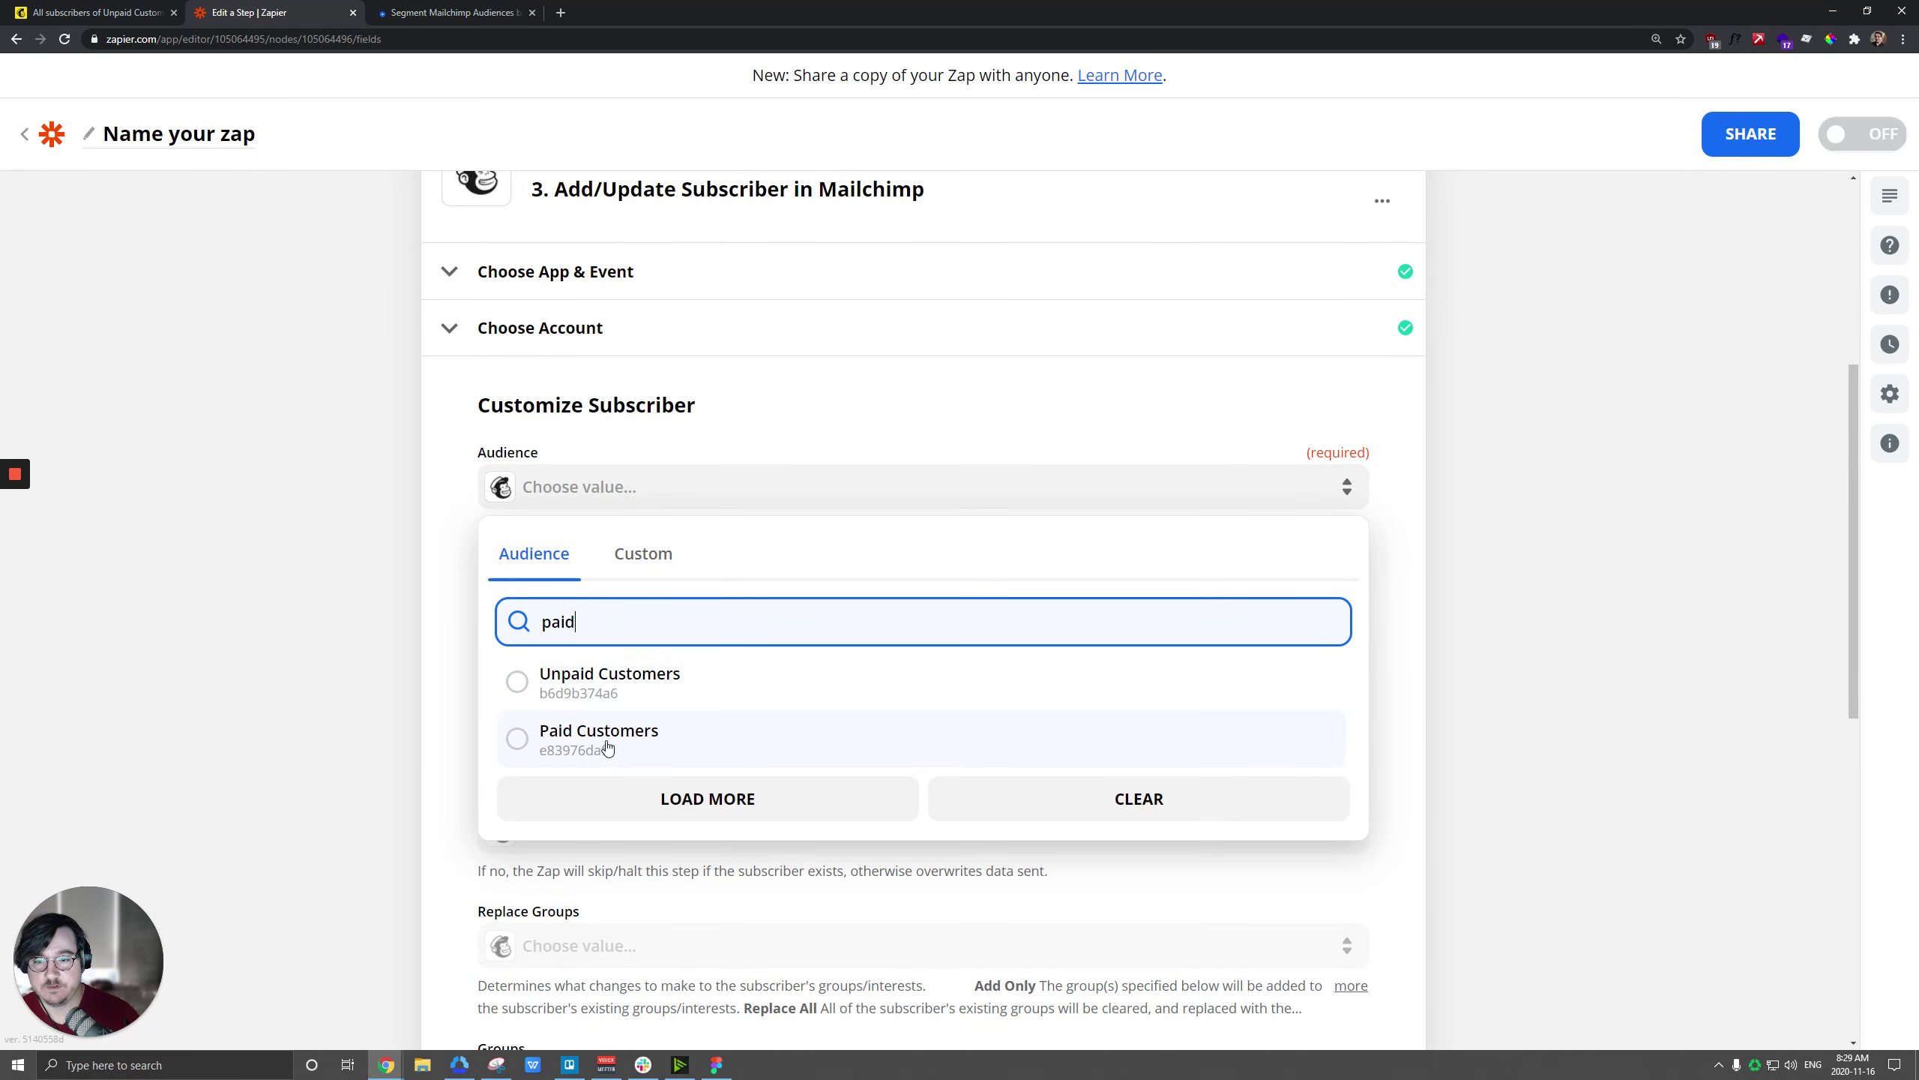
click(595, 743)
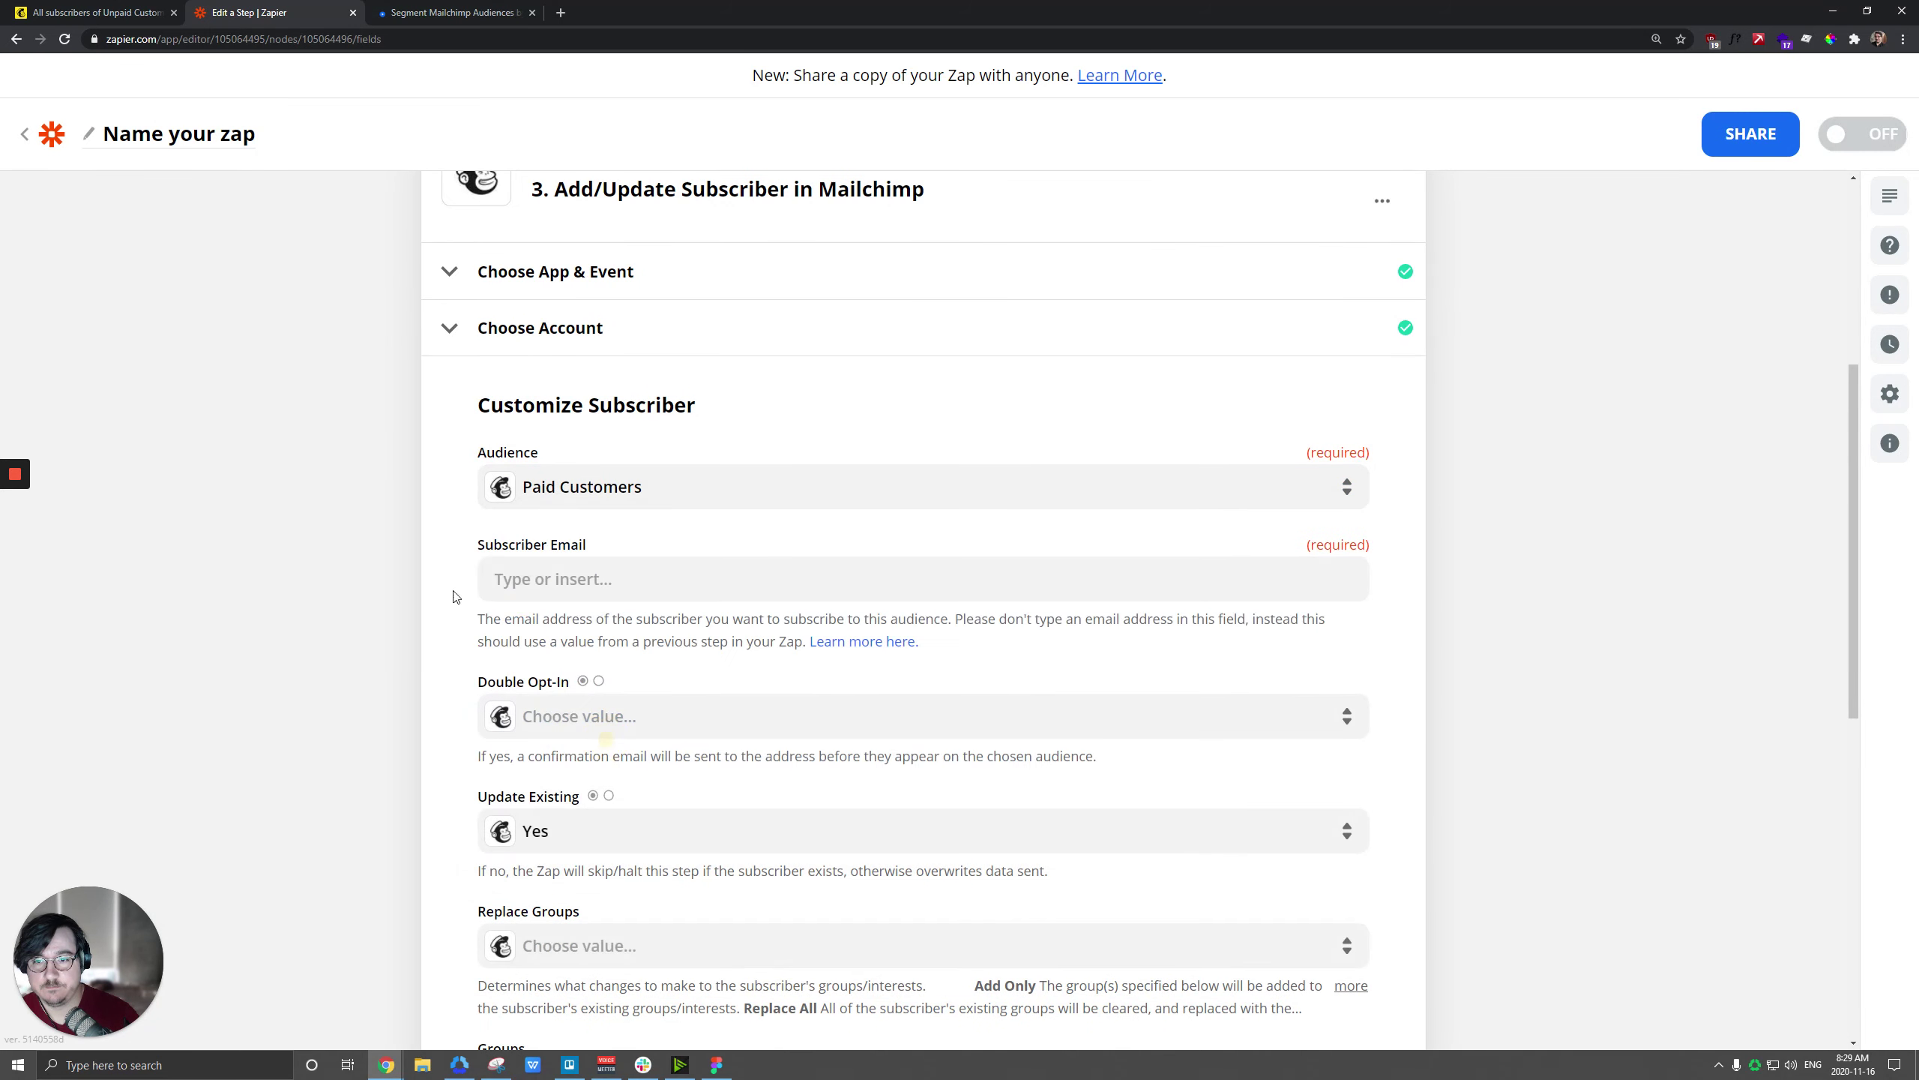
click(618, 582)
click(568, 755)
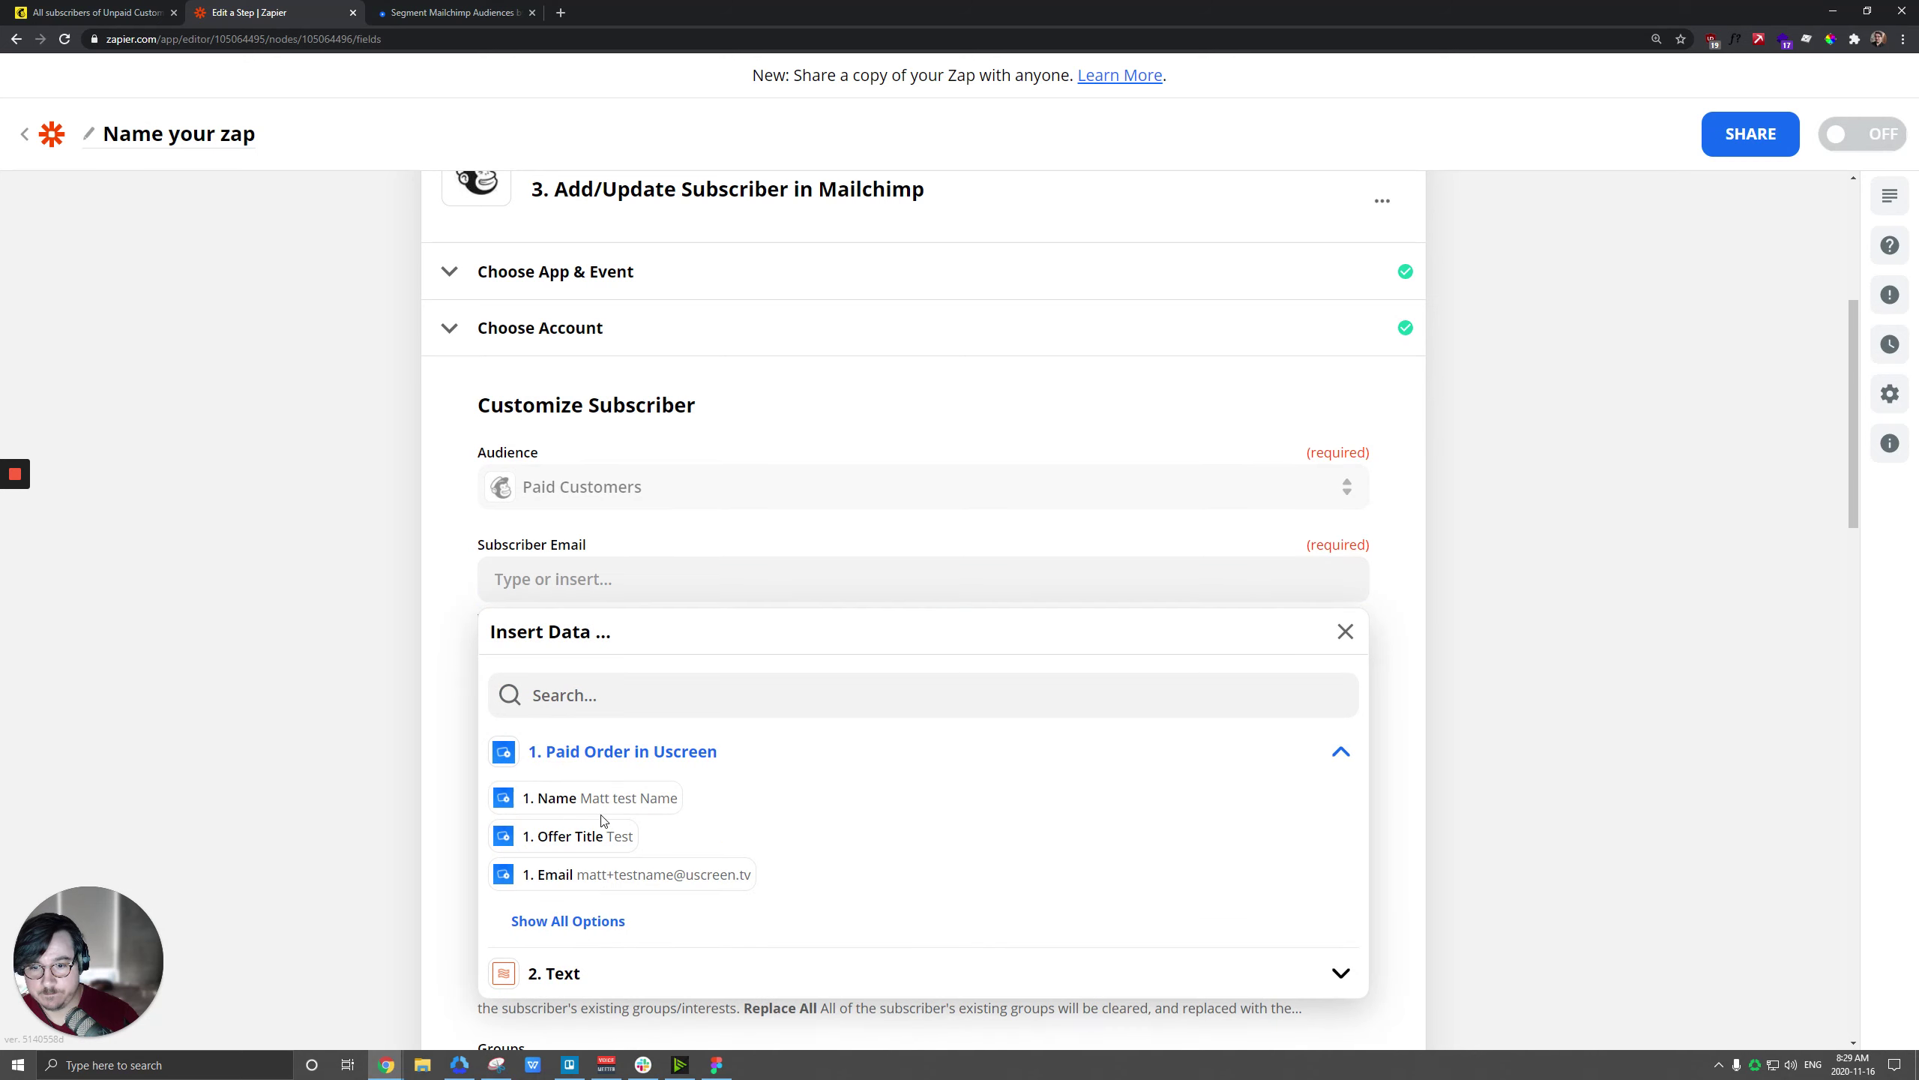
click(600, 875)
click(441, 656)
Step: Set Double Opt-In to False for the Paid Customers subscriber
scroll(719, 711, down, 3)
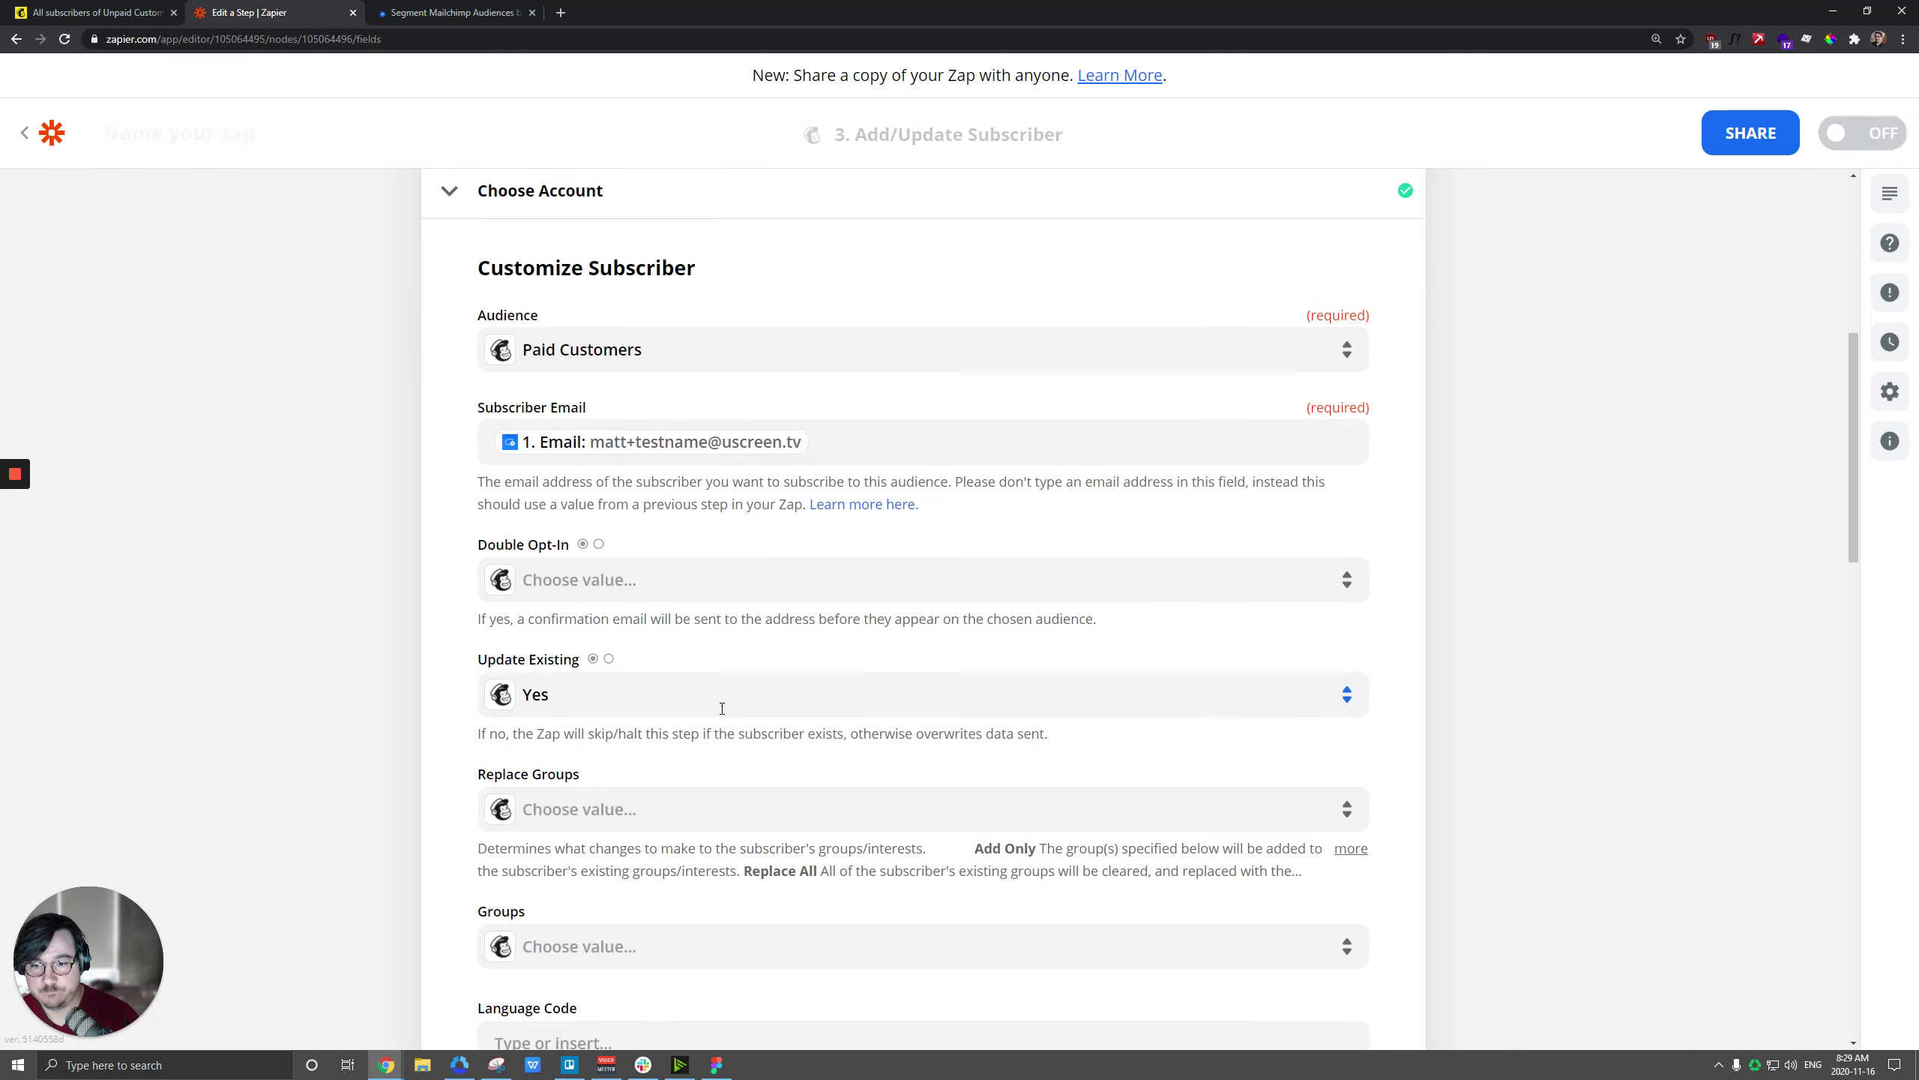
click(616, 476)
click(563, 725)
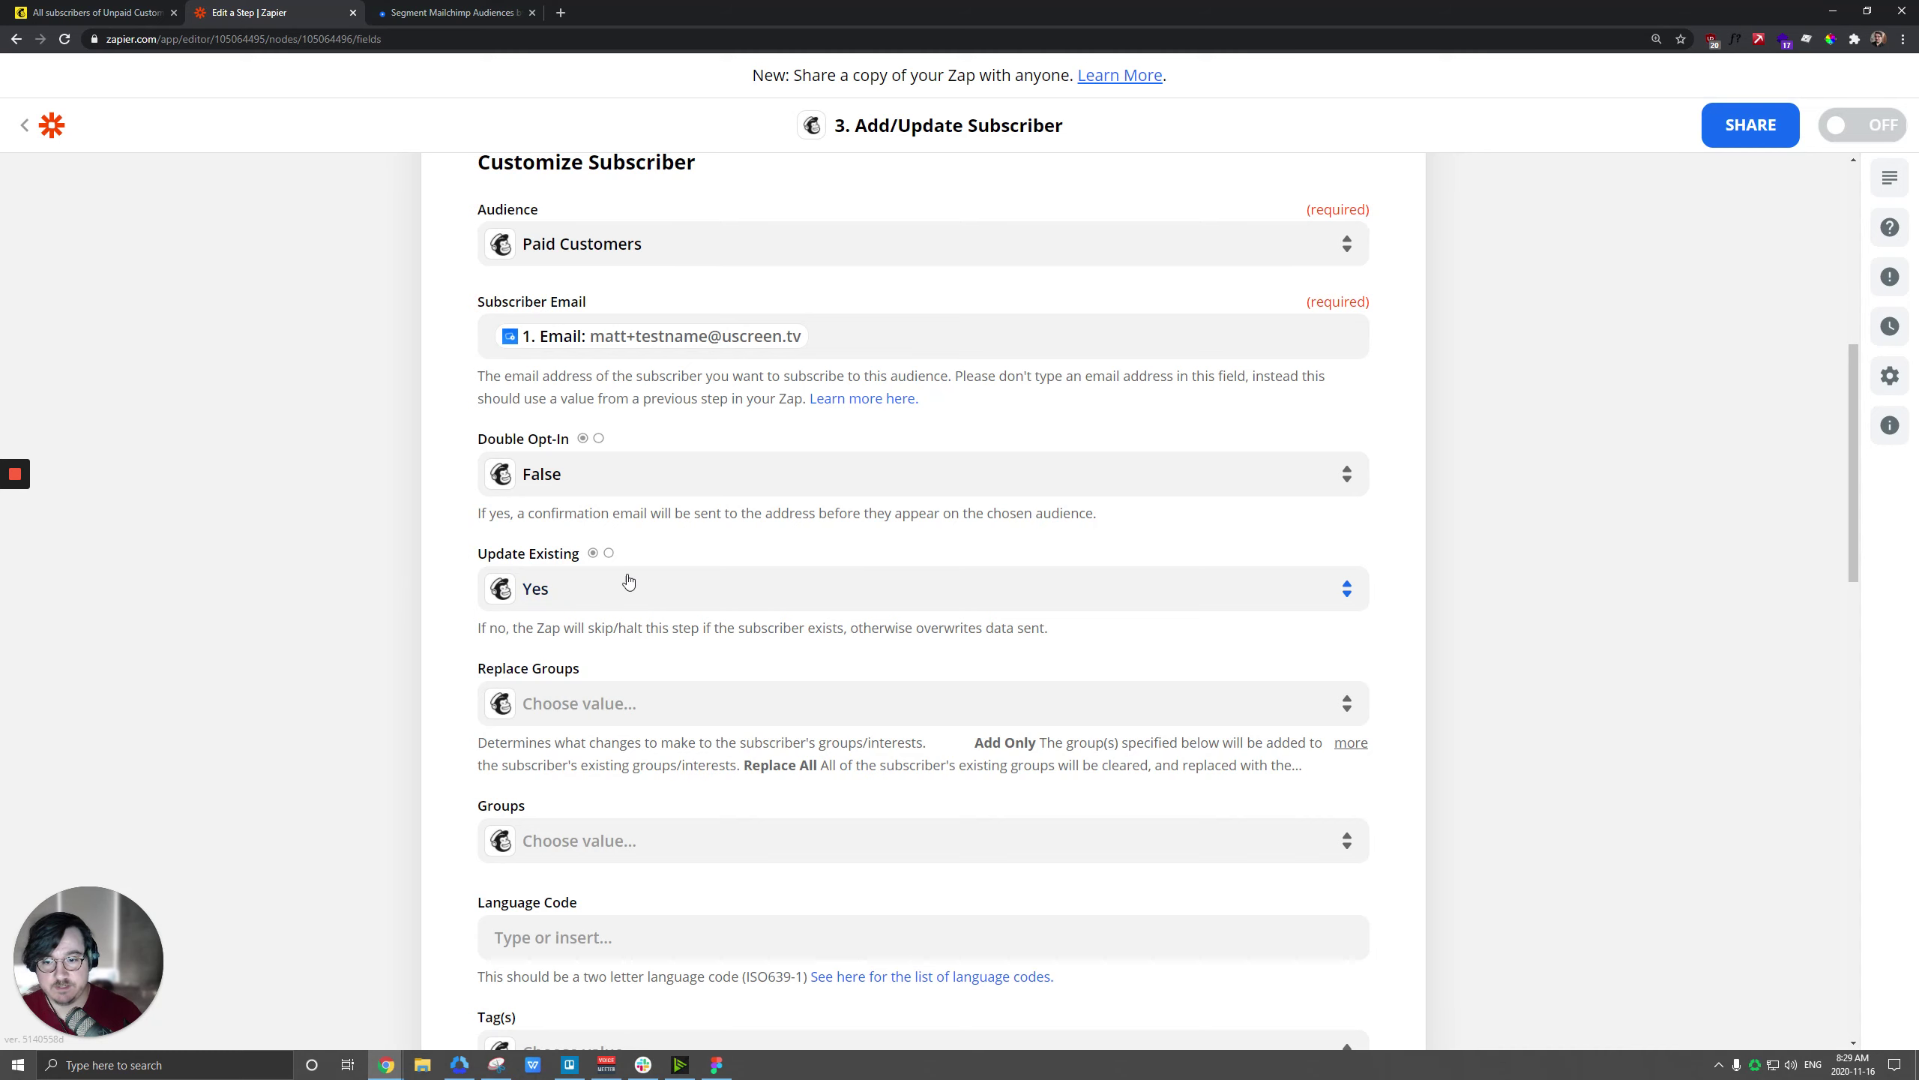
Step: Leave the groups, language code and tags empty, and map First Name to Output Item 1 from the Text step
scroll(628, 579, down, 2)
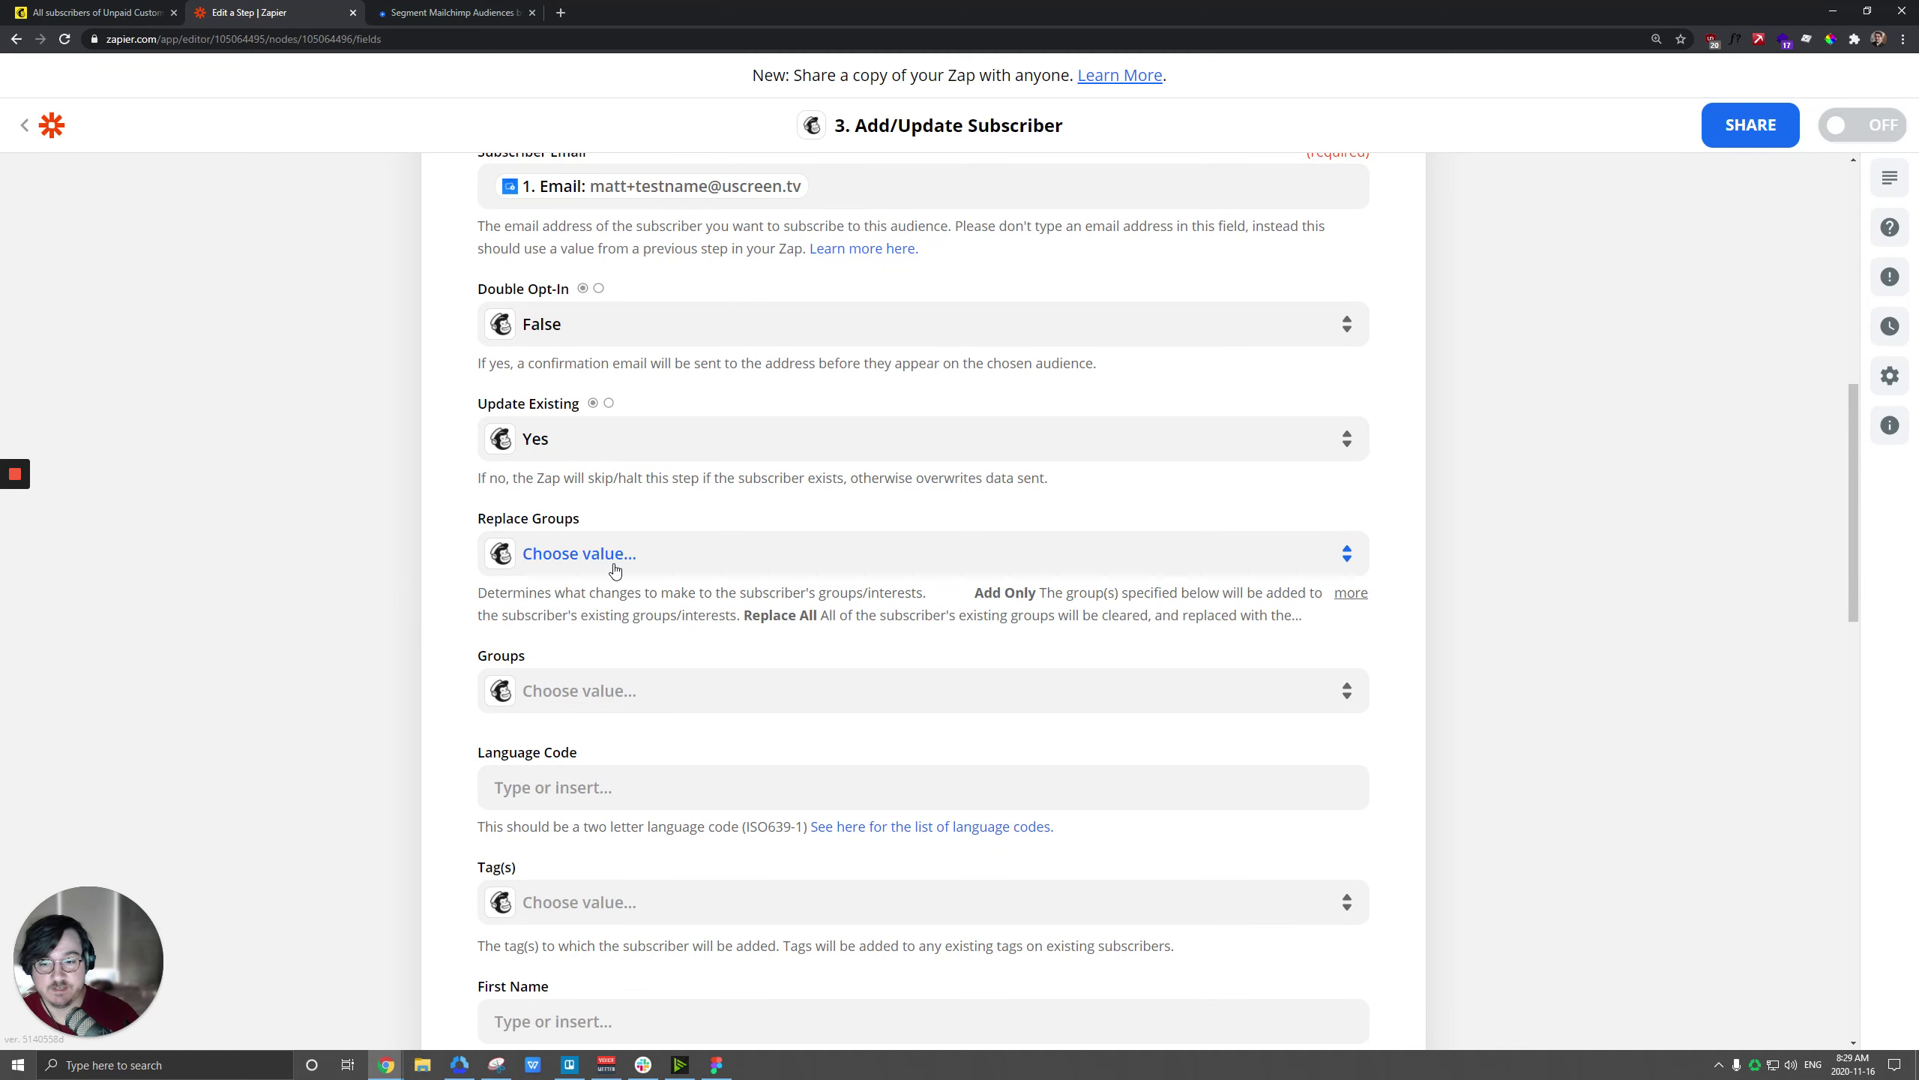
scroll(615, 575, down, 3)
click(599, 794)
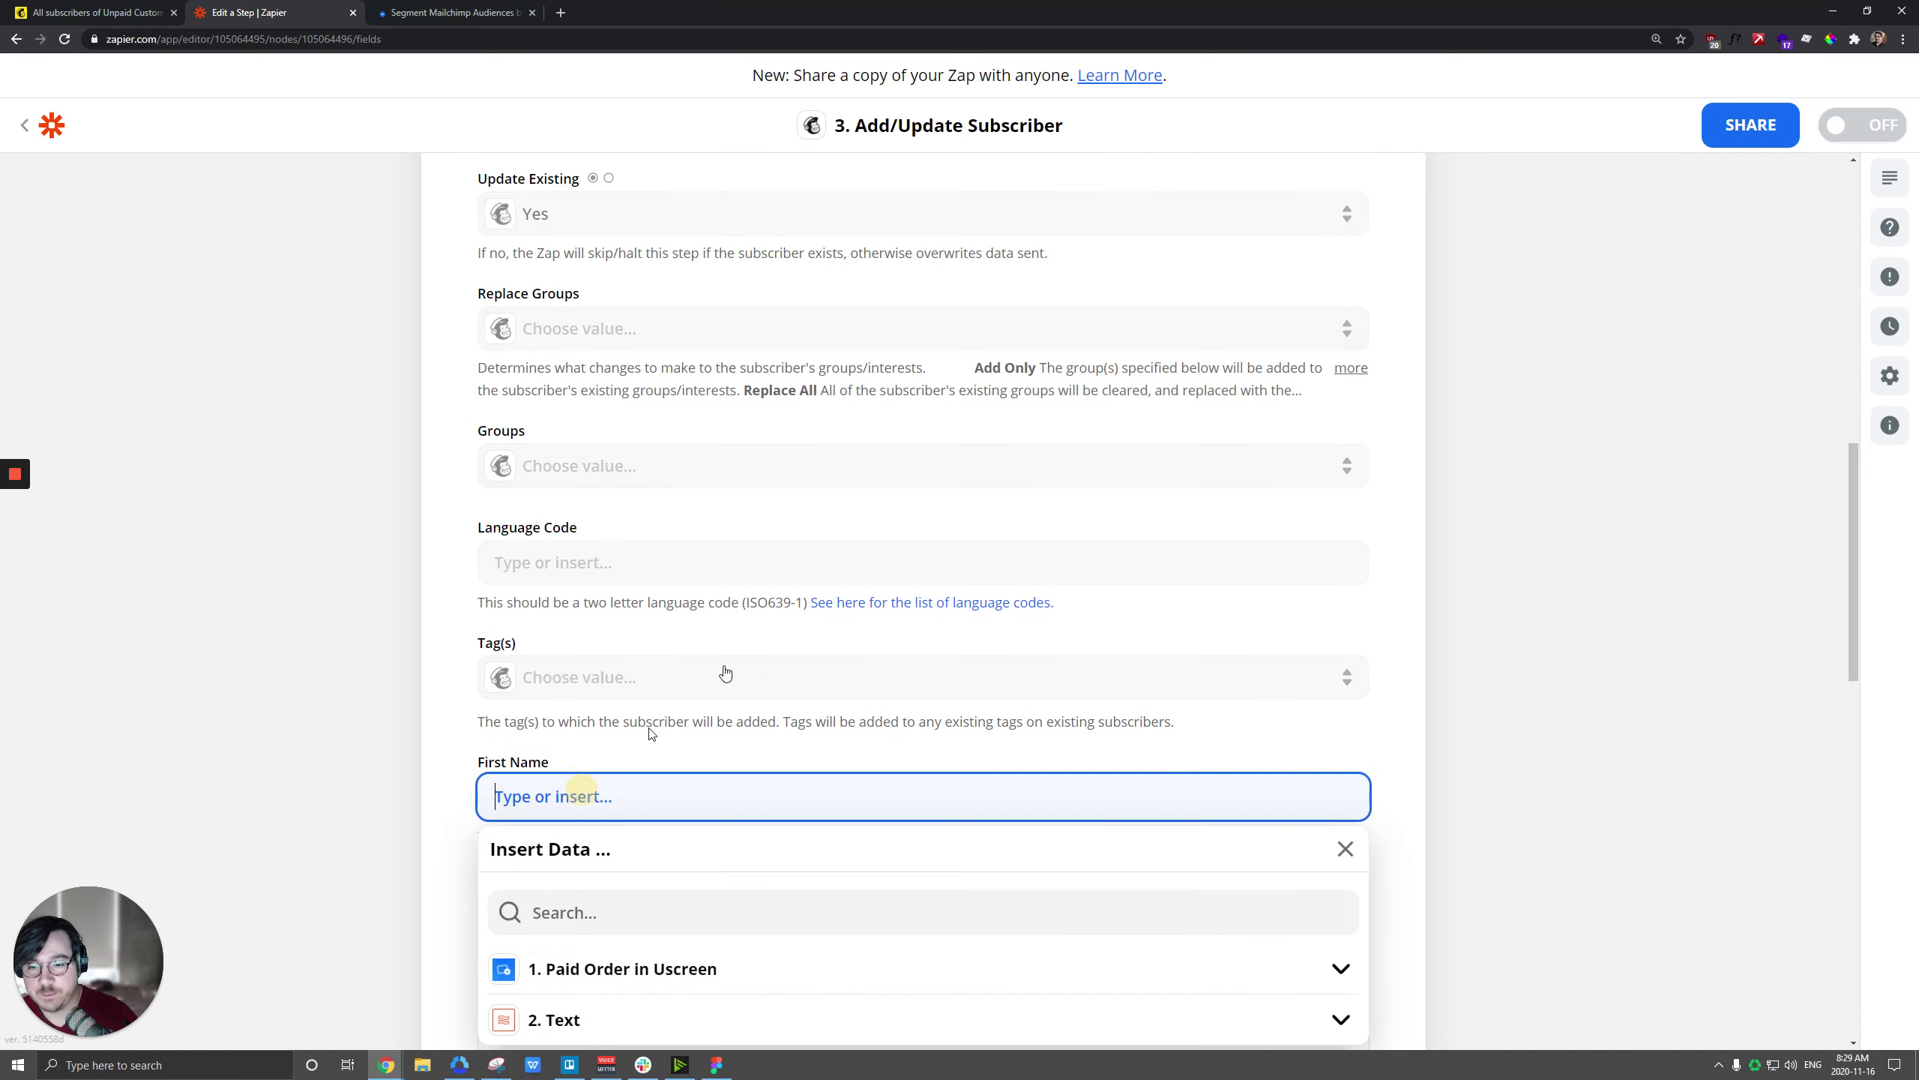
scroll(642, 801, down, 3)
click(607, 800)
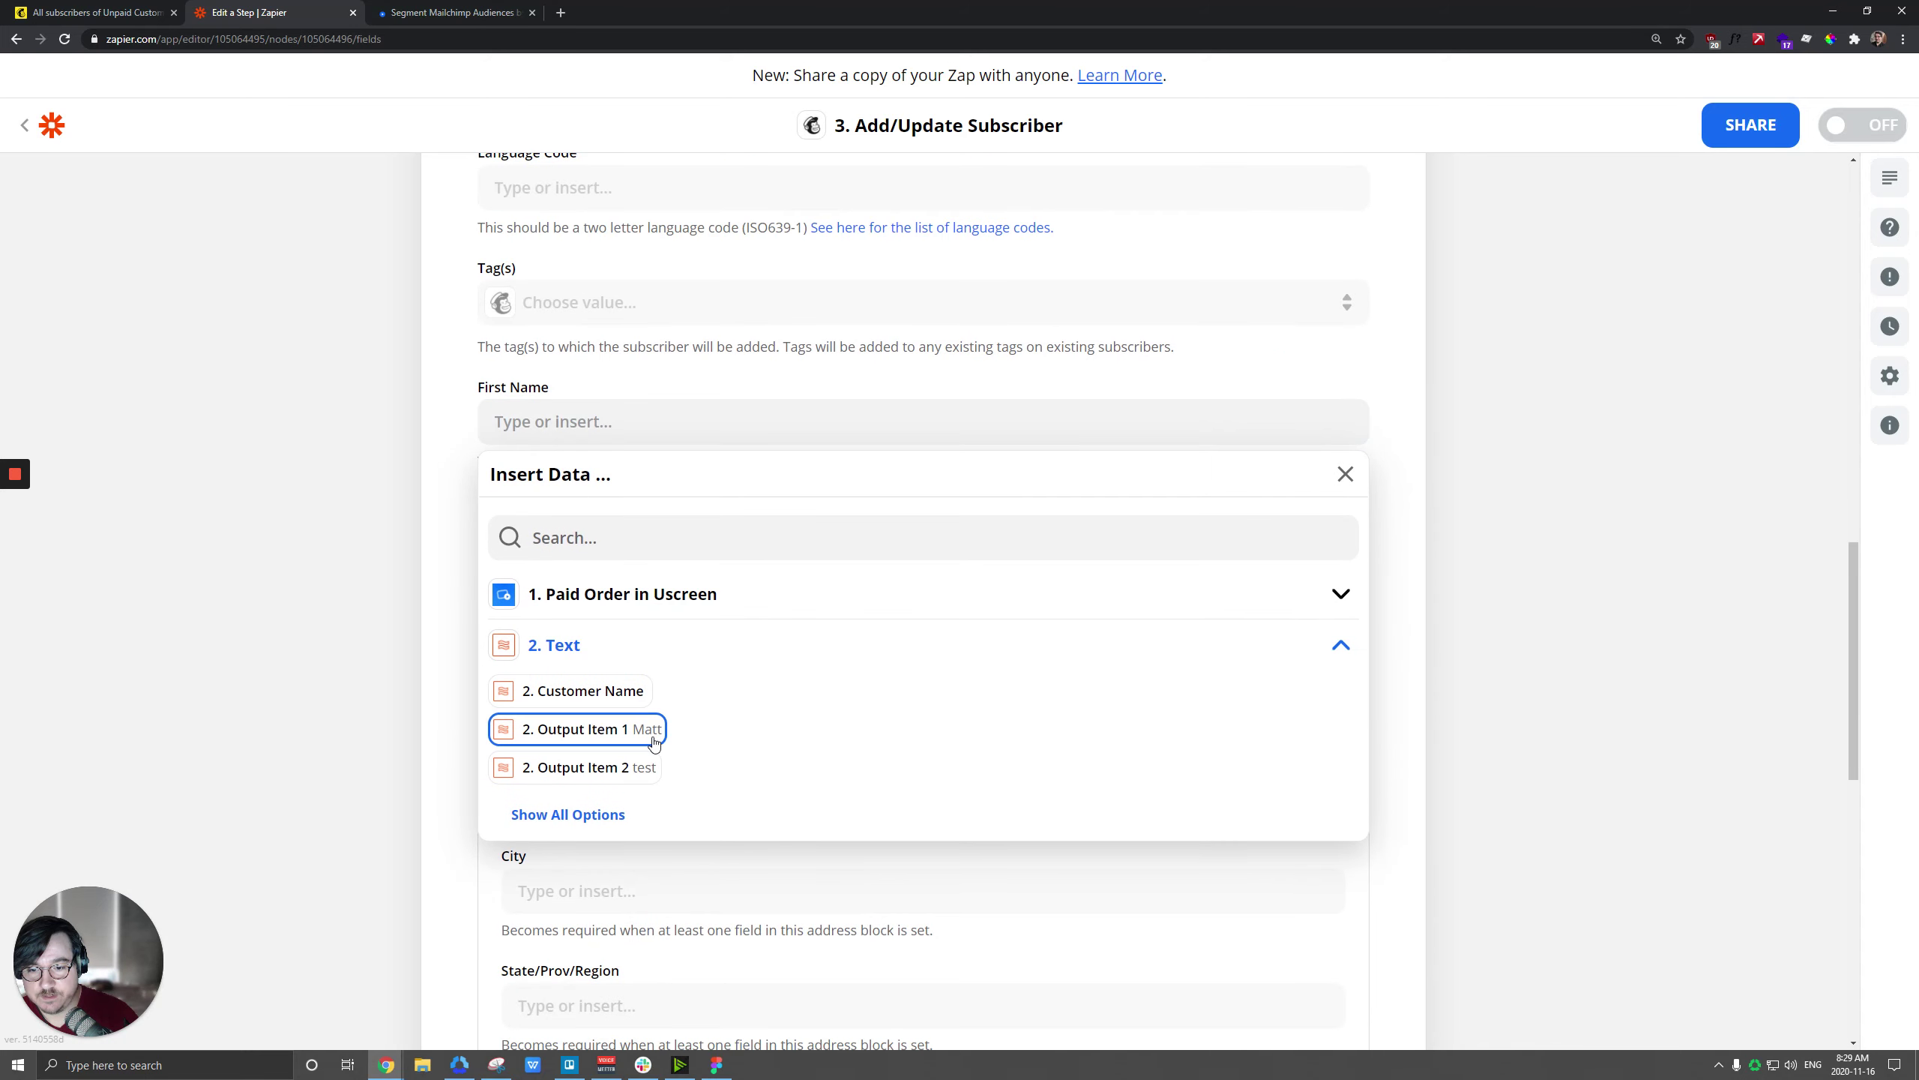
click(593, 811)
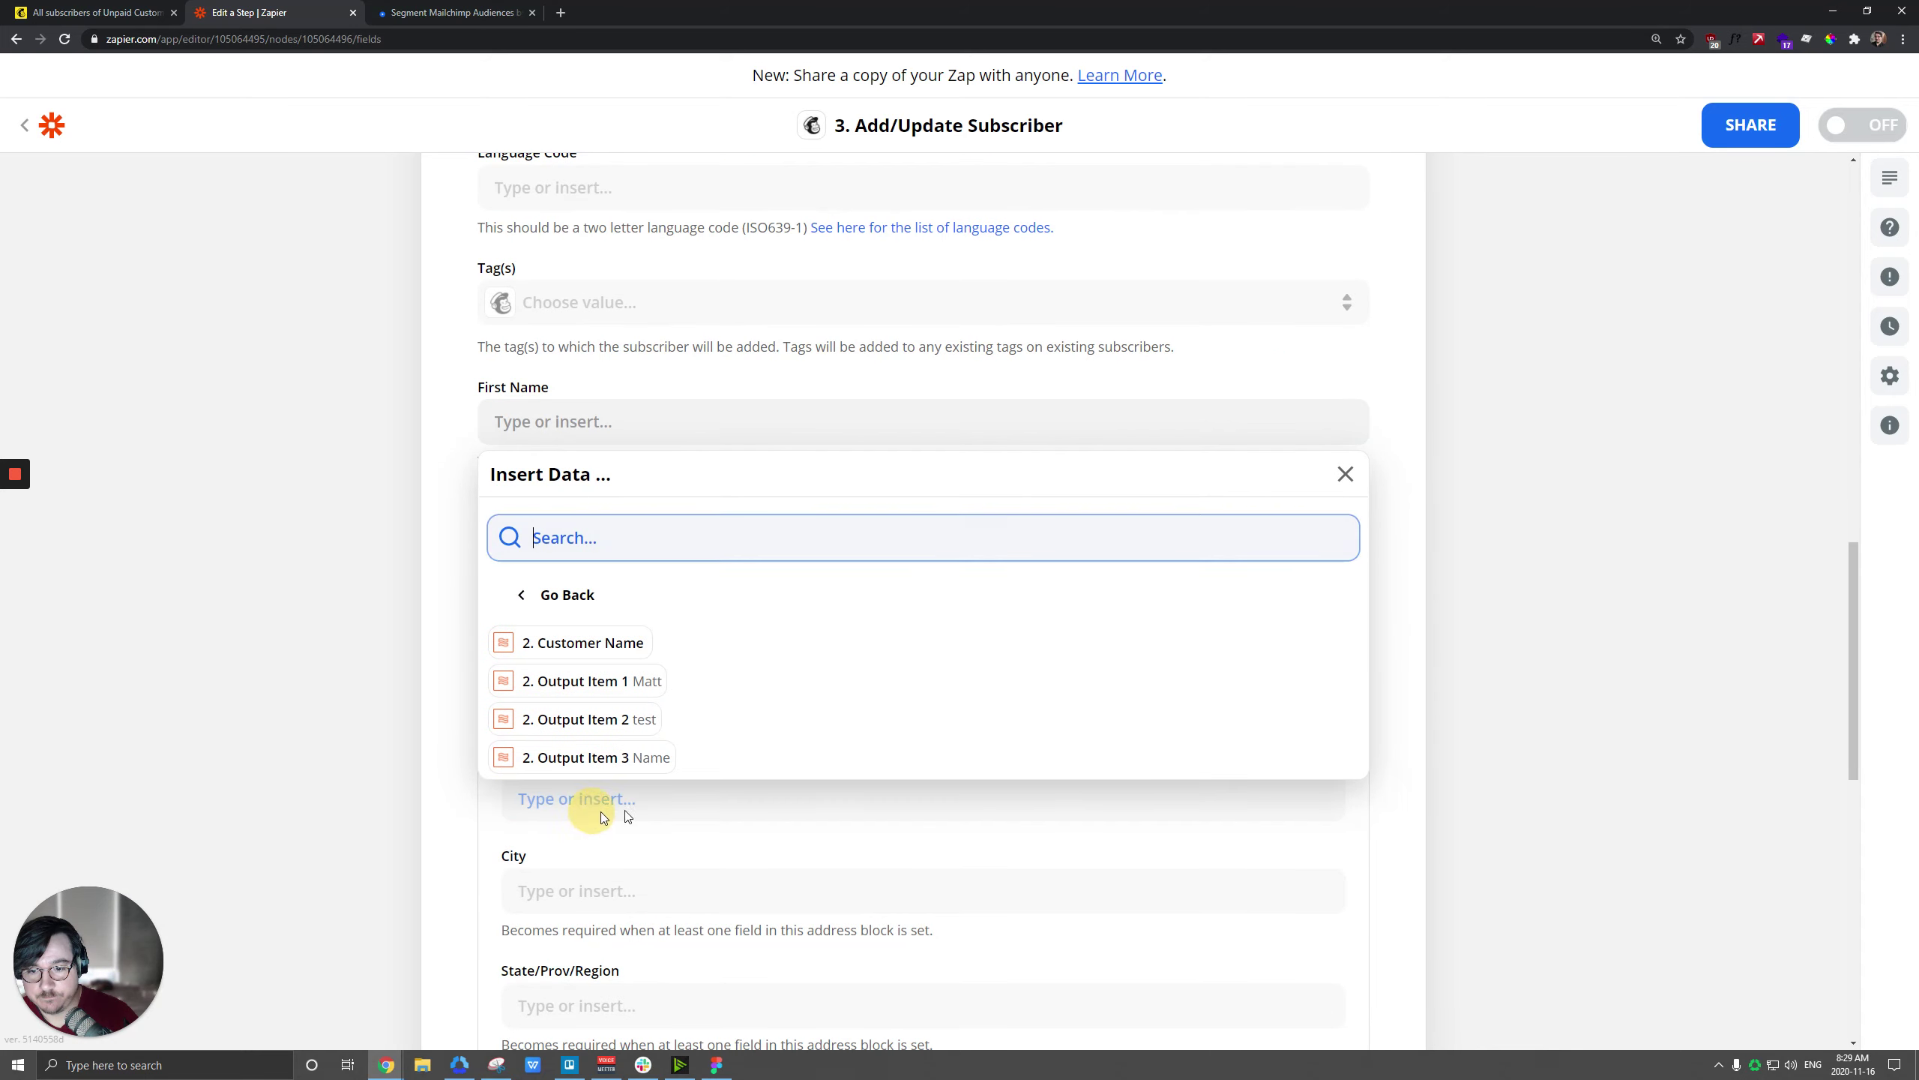
click(623, 687)
click(437, 532)
Step: Map Last Name to Output Item 2 followed by Output Item 3 from the Text step
click(563, 535)
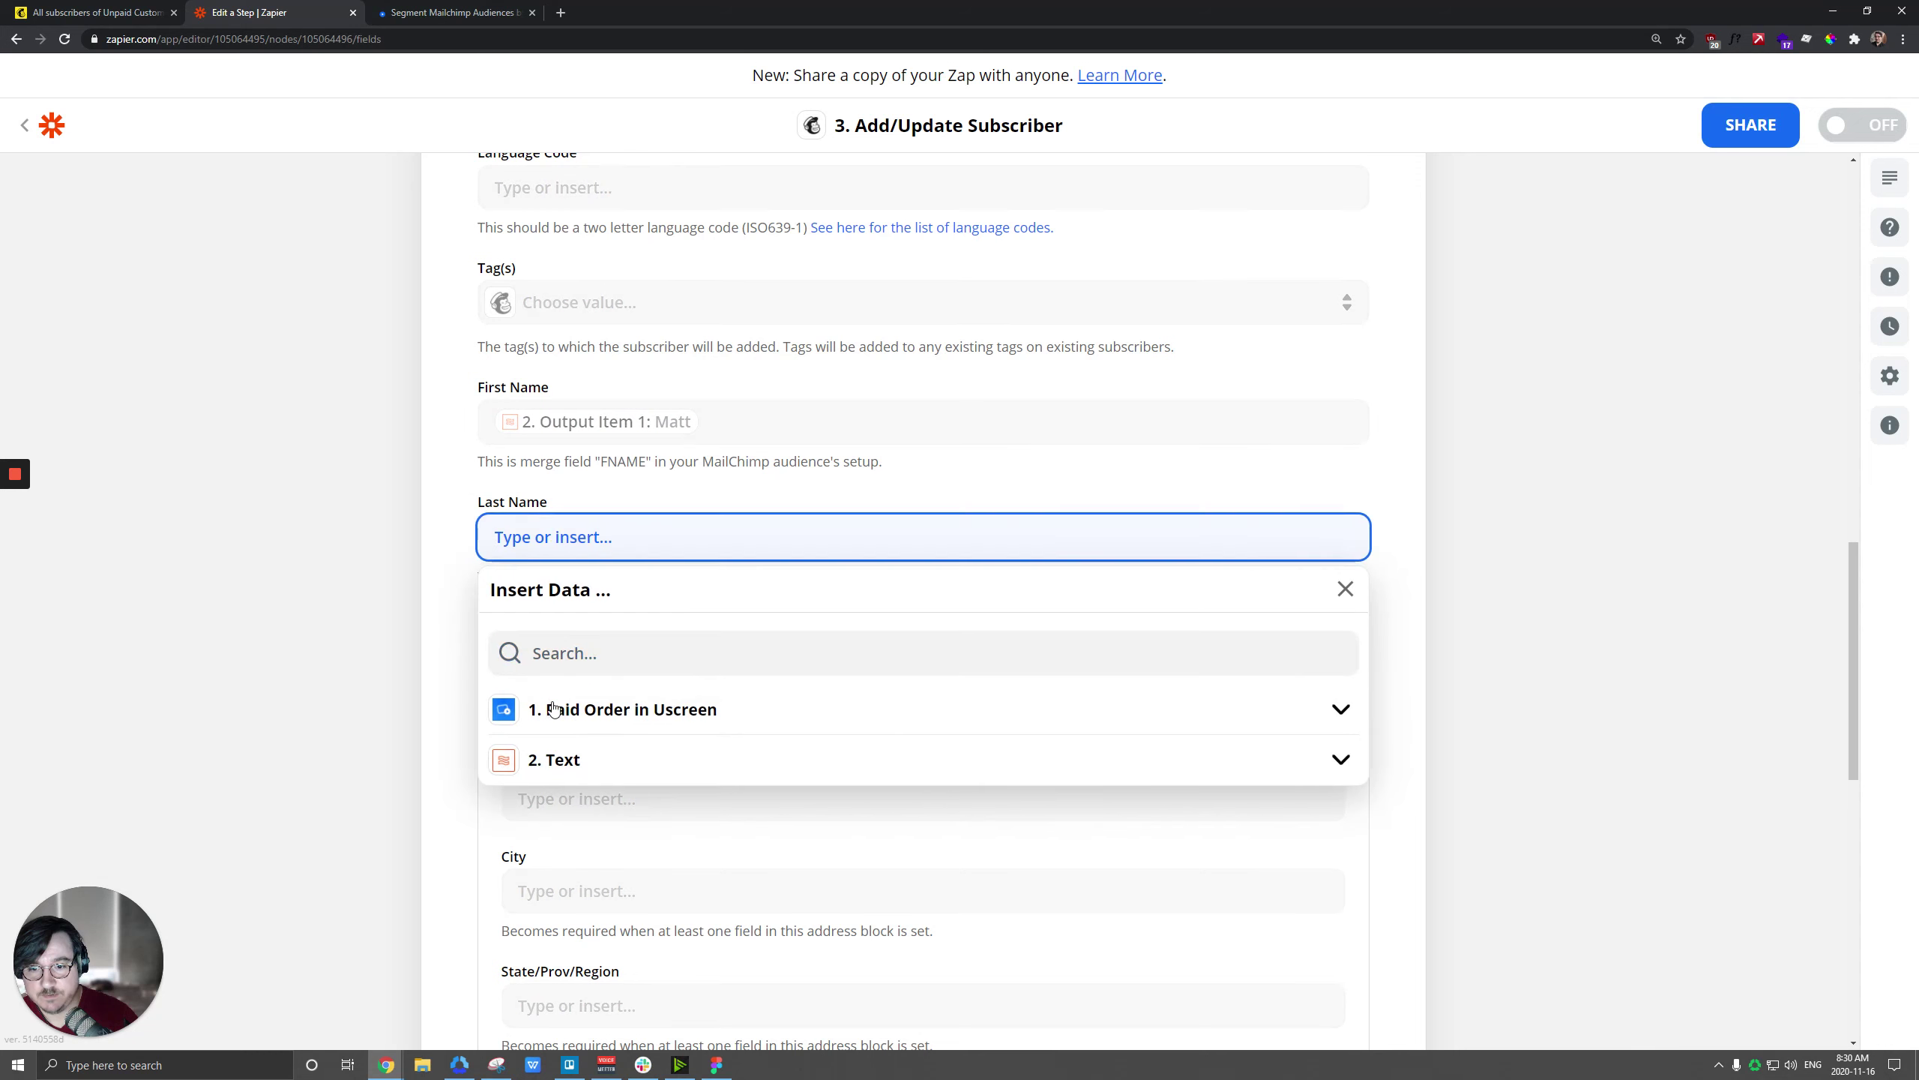
click(555, 758)
scroll(641, 877, down, 2)
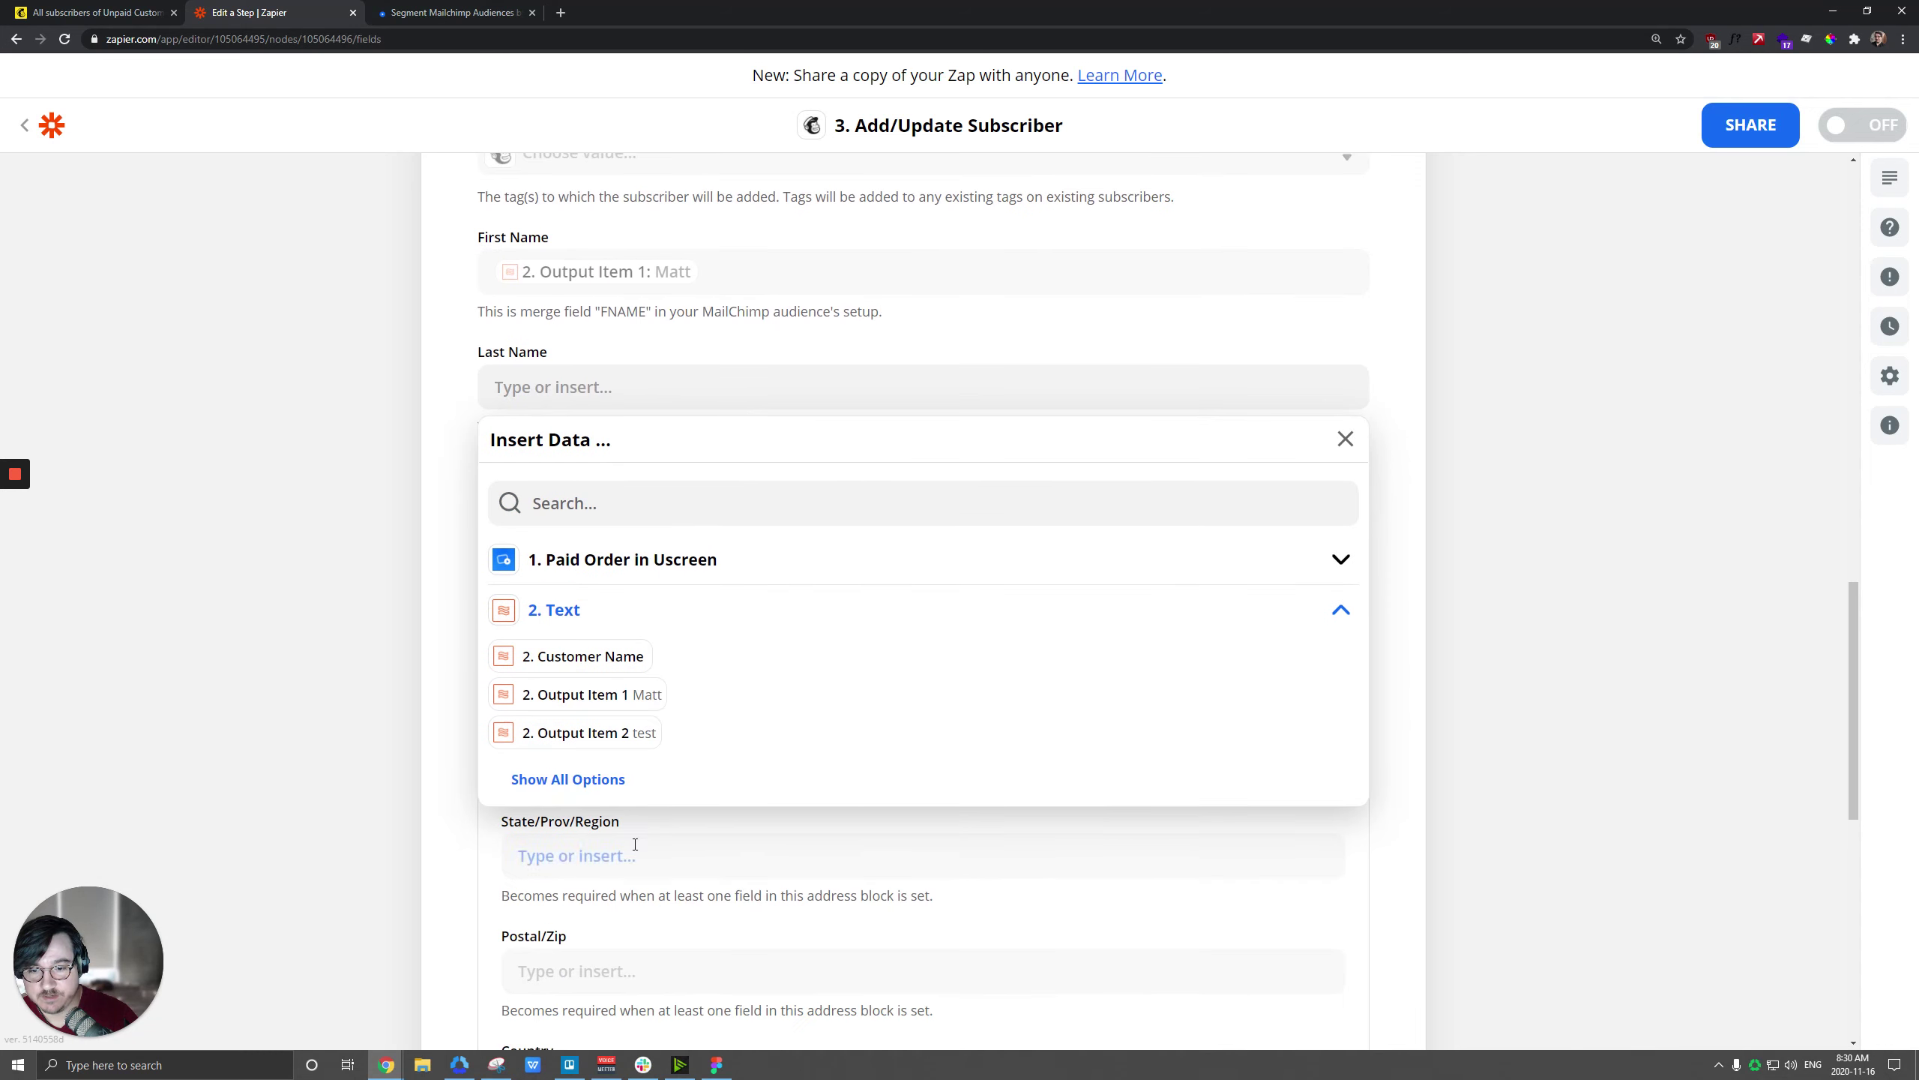
click(577, 739)
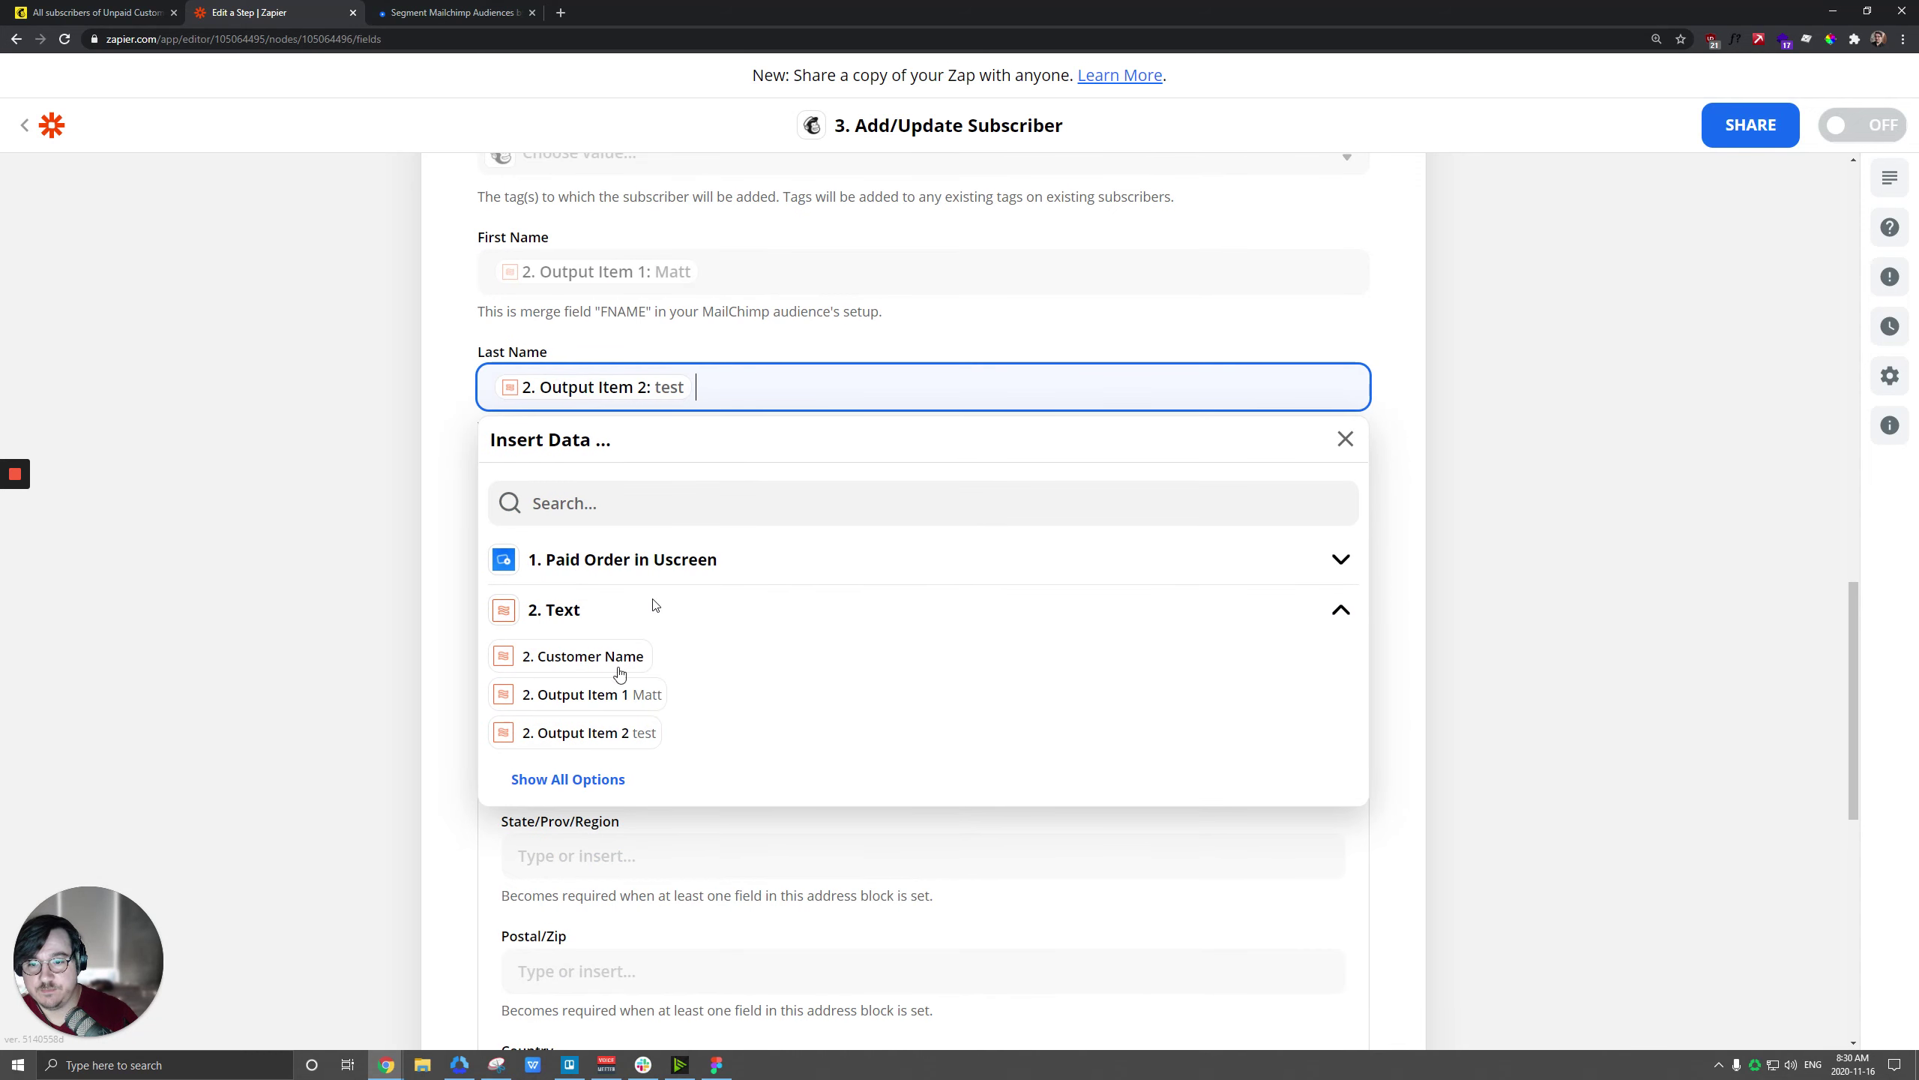
click(568, 779)
click(630, 724)
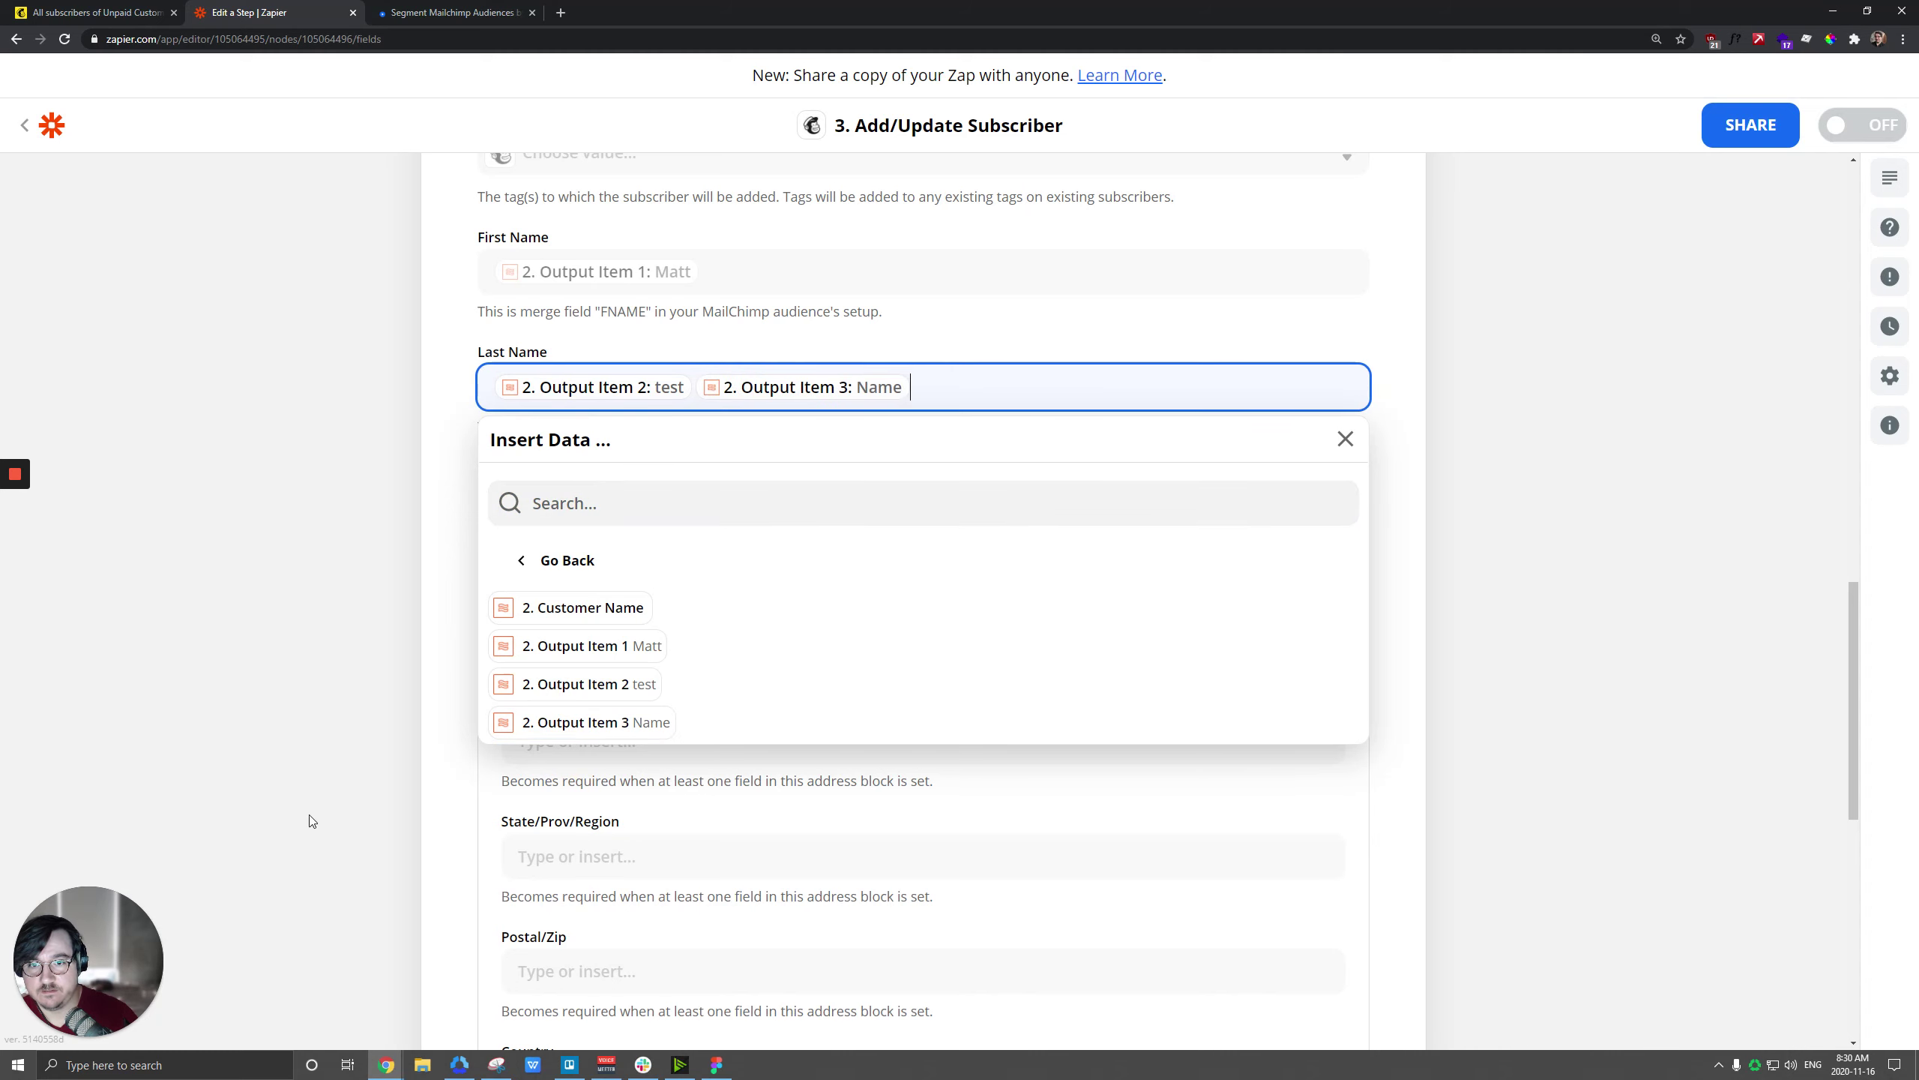
click(411, 421)
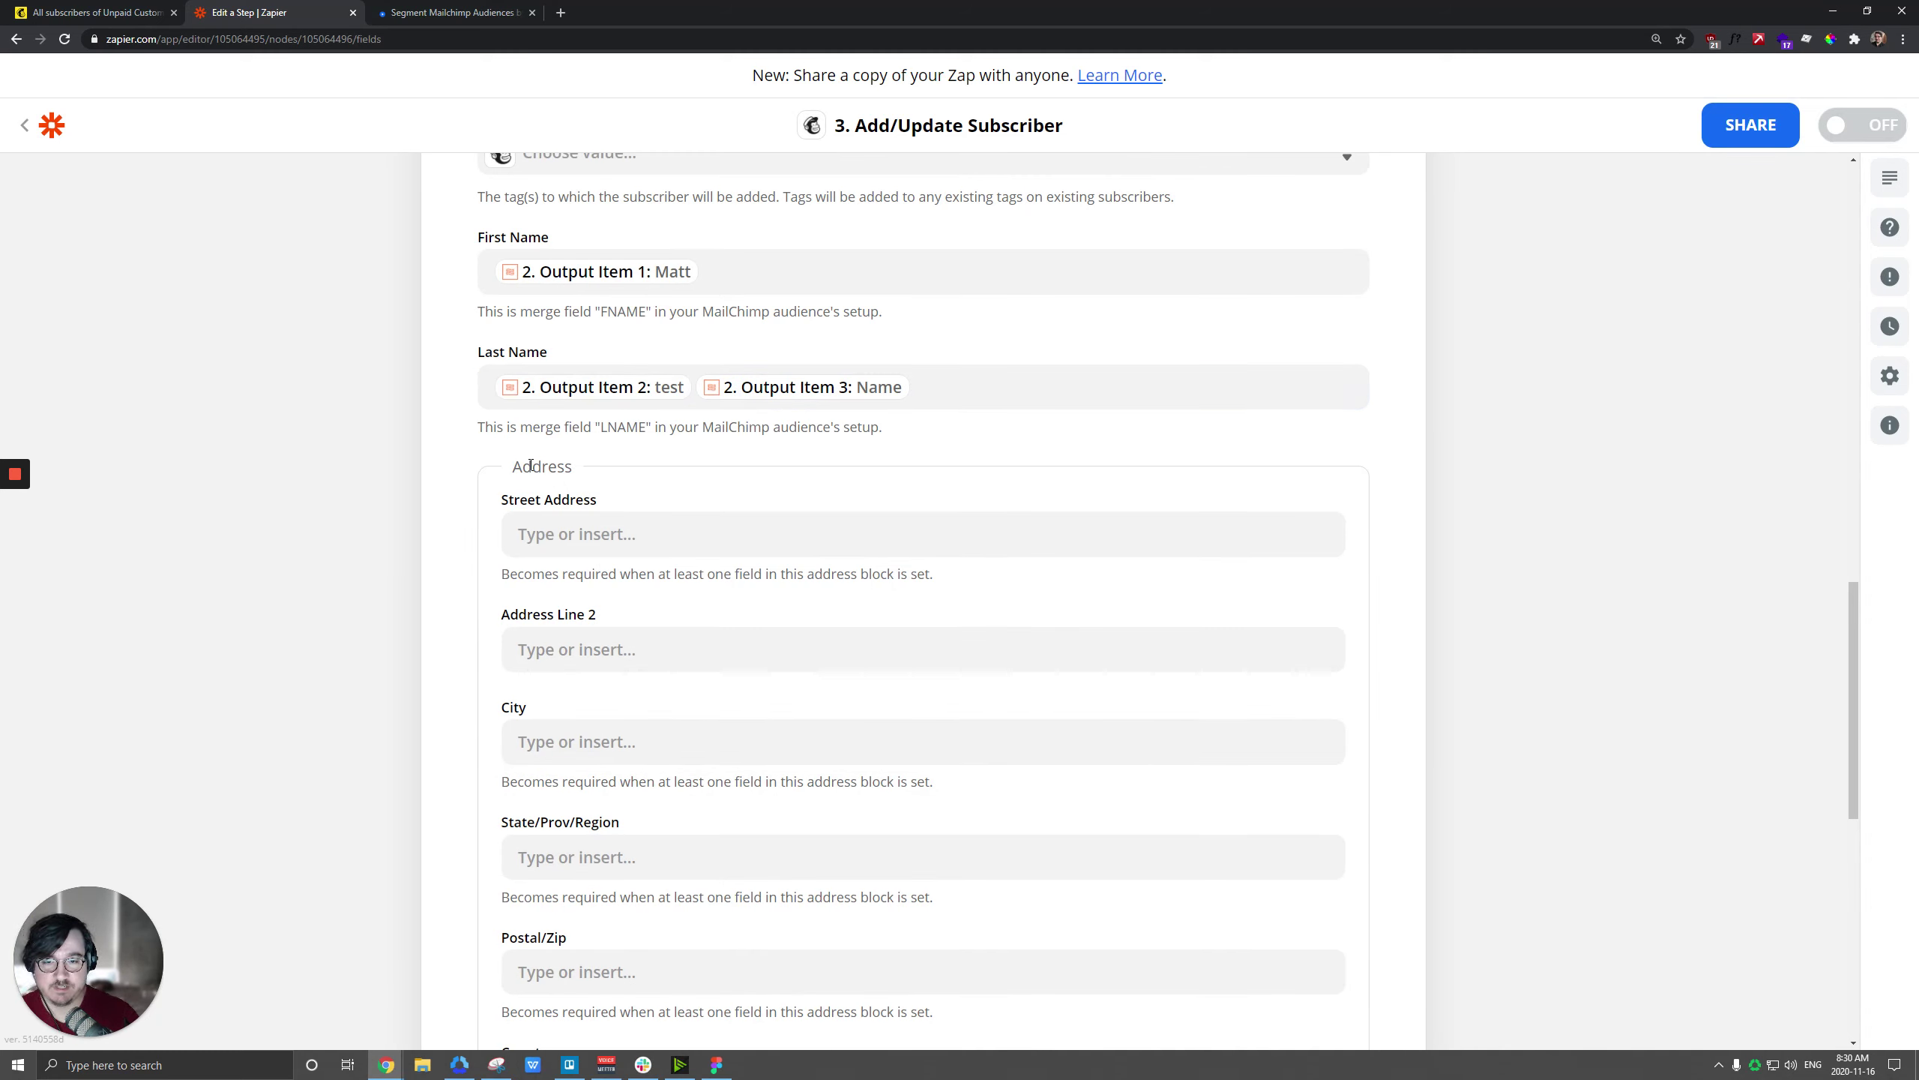
Step: Leave the address and phone fields empty, continue, send the Paid Customers test subscriber to Mailchimp, and review the test result
scroll(484, 502, down, 10)
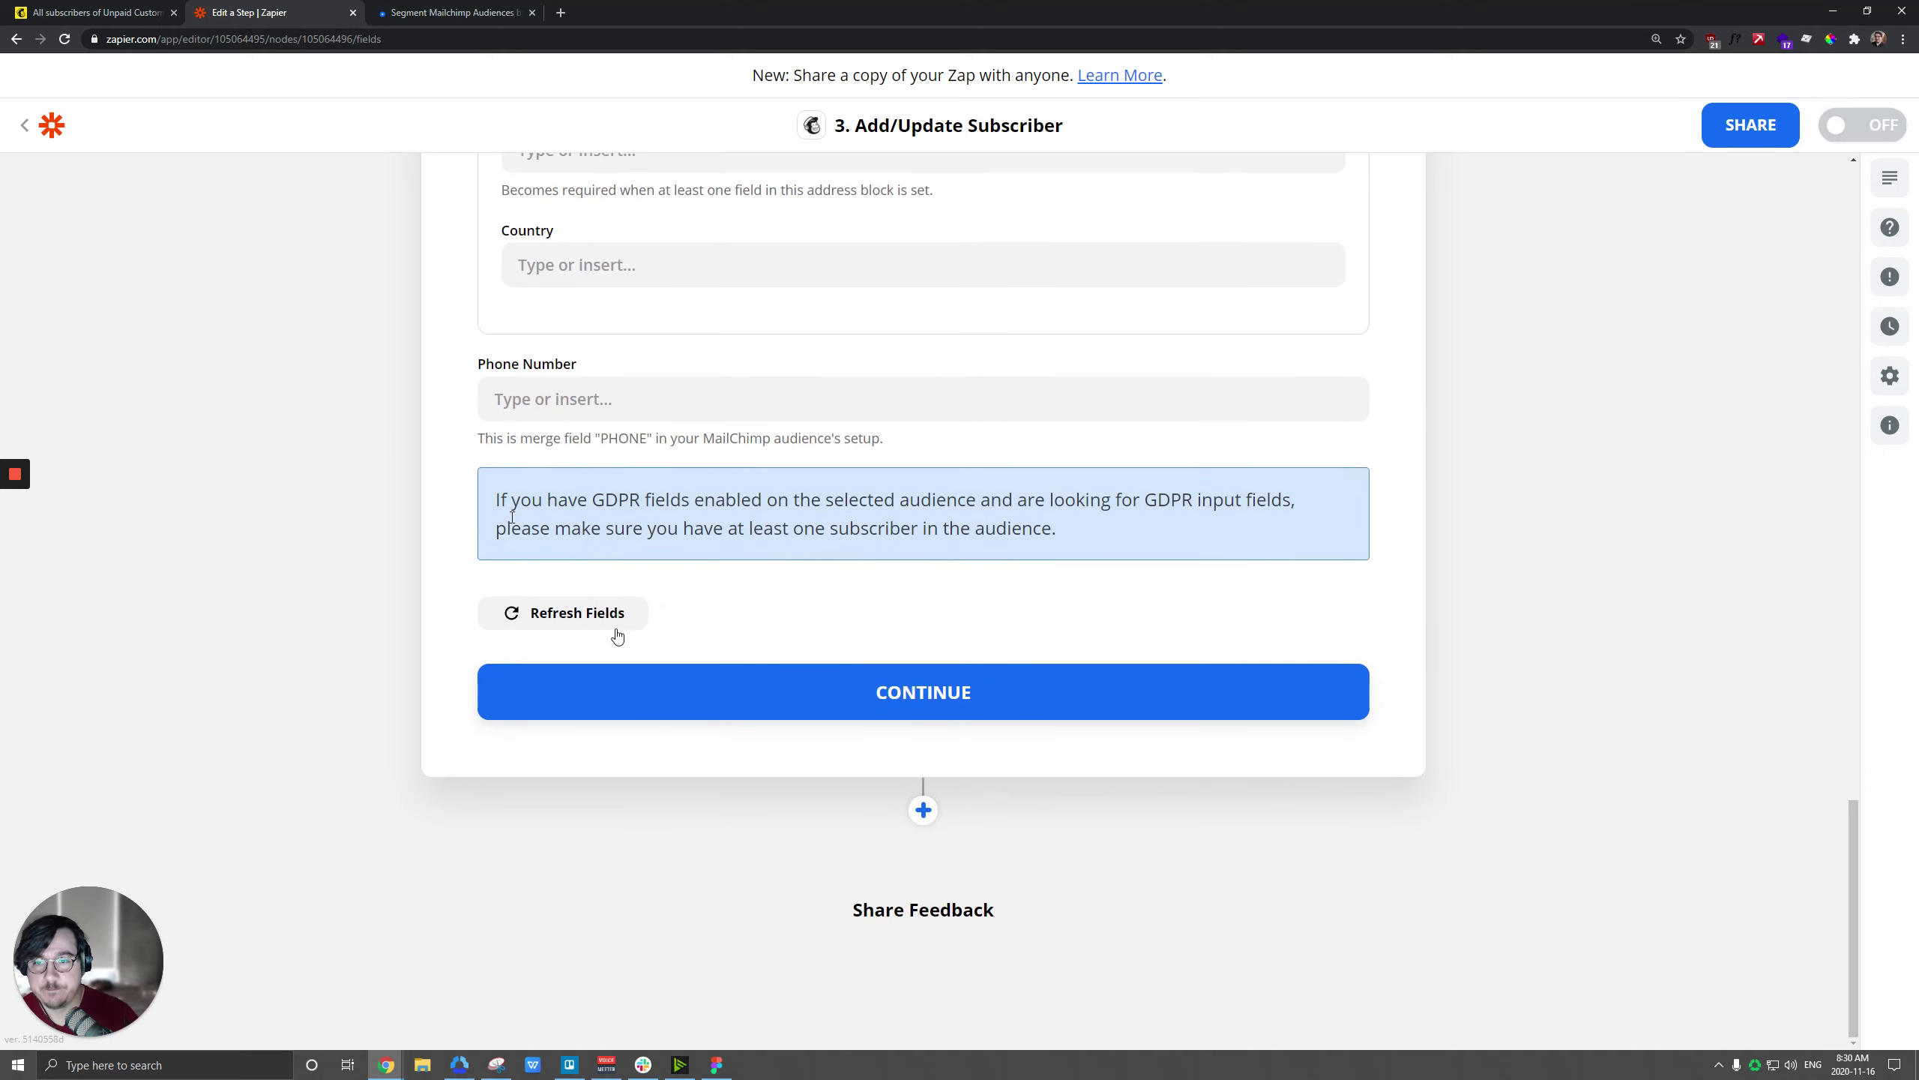
click(617, 633)
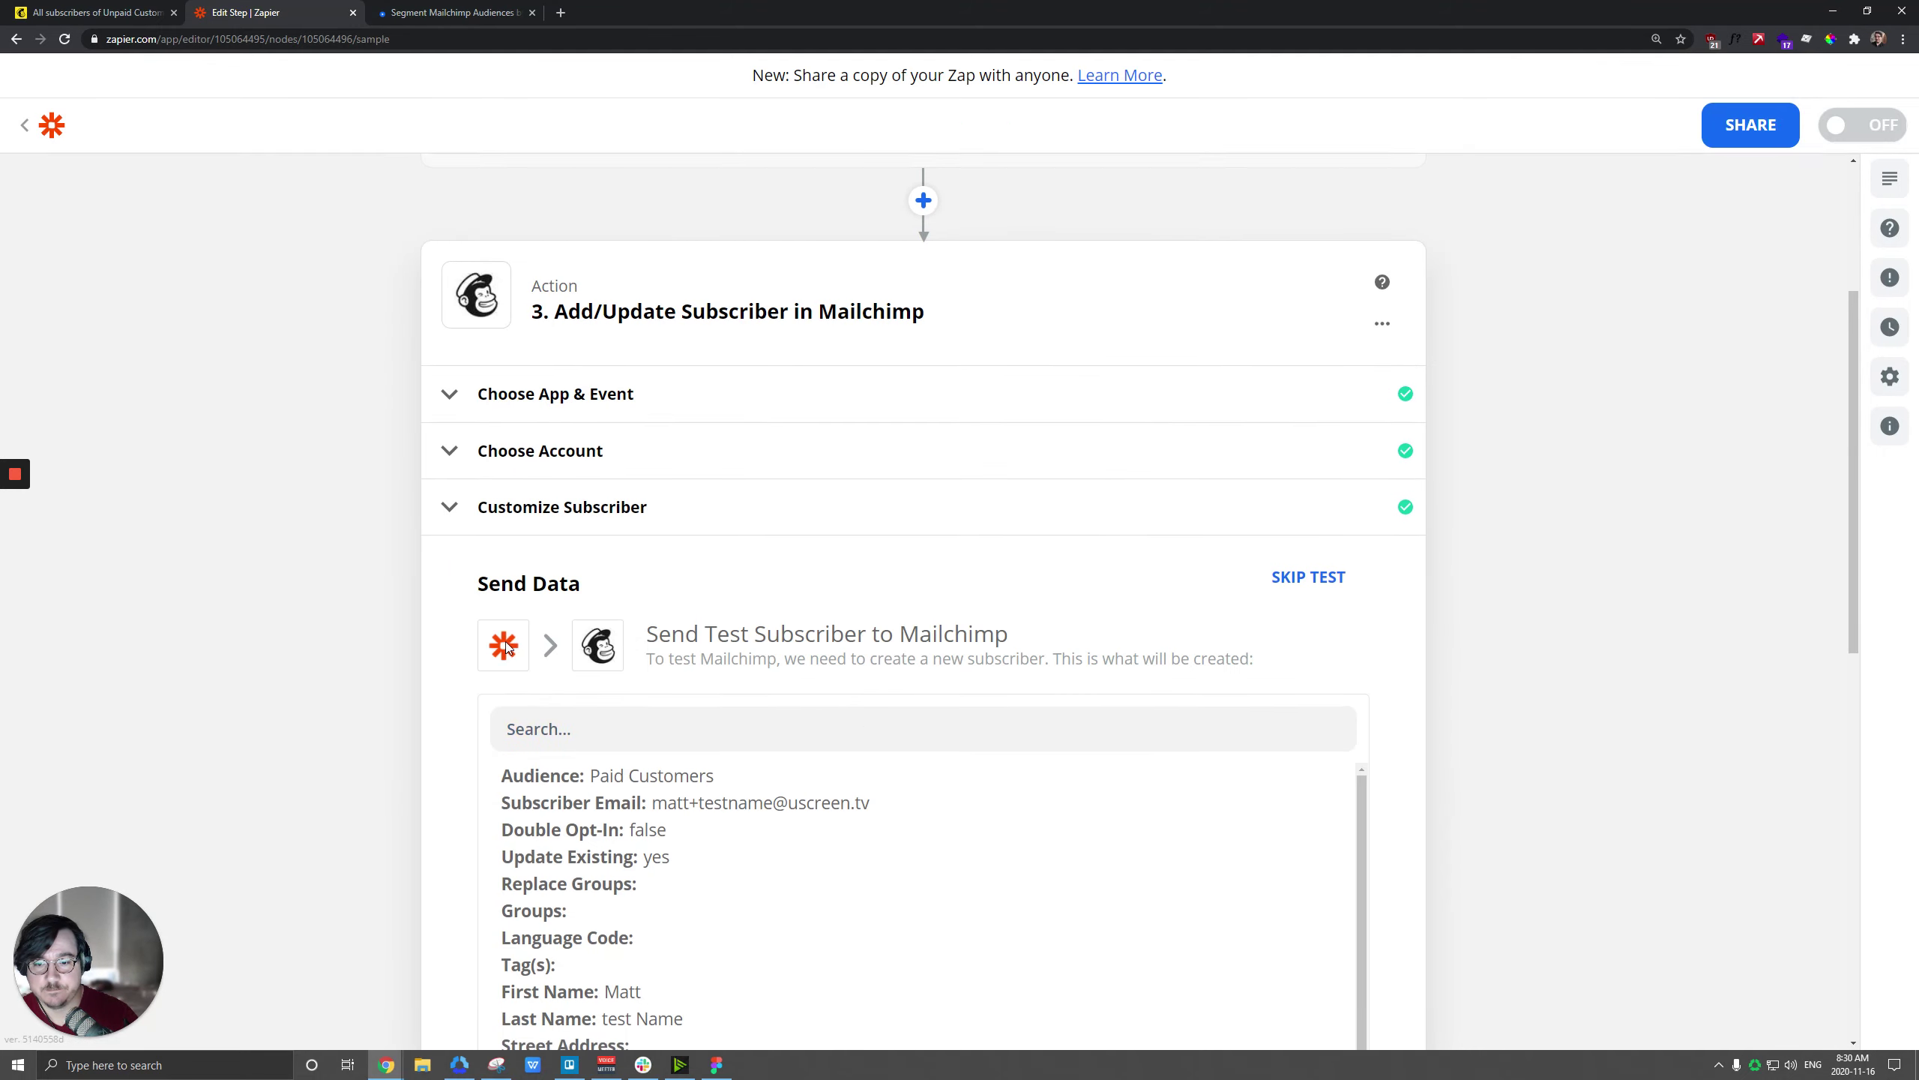
click(1207, 749)
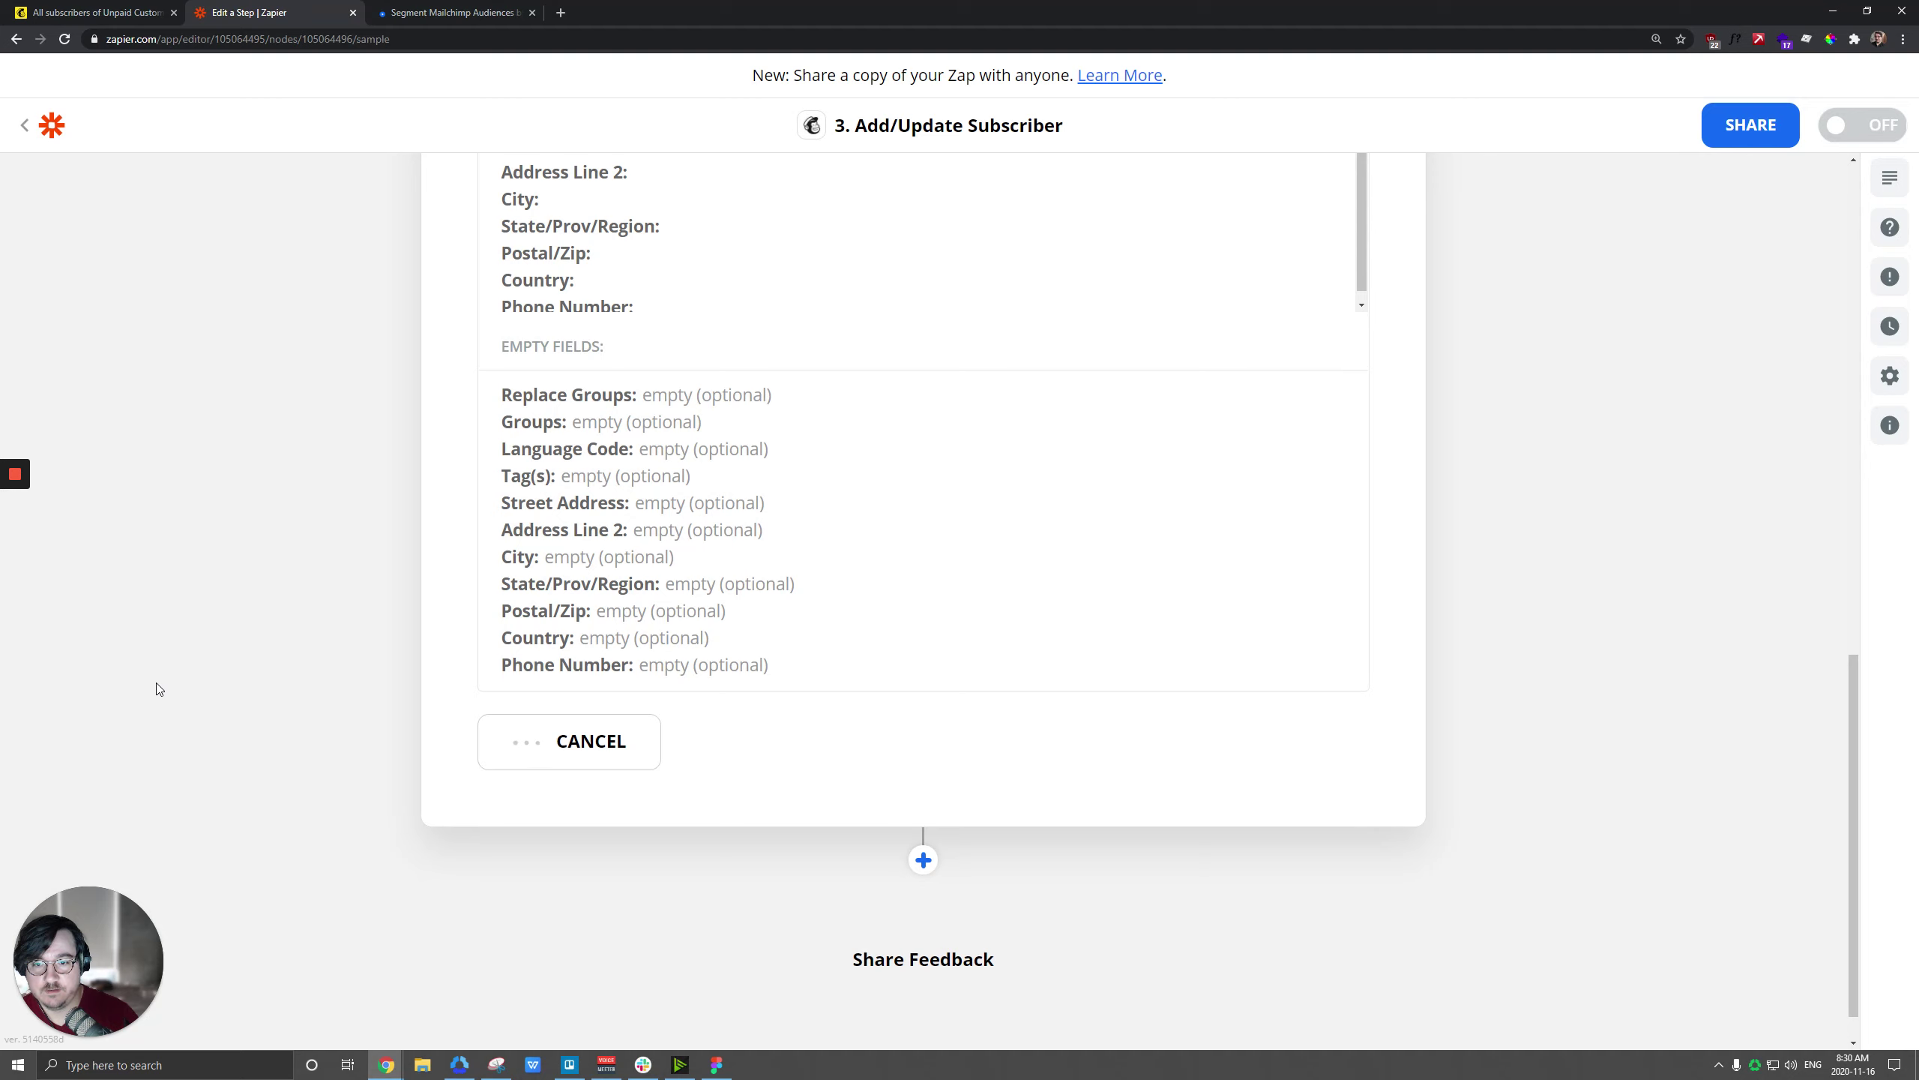
scroll(1101, 759, up, 7)
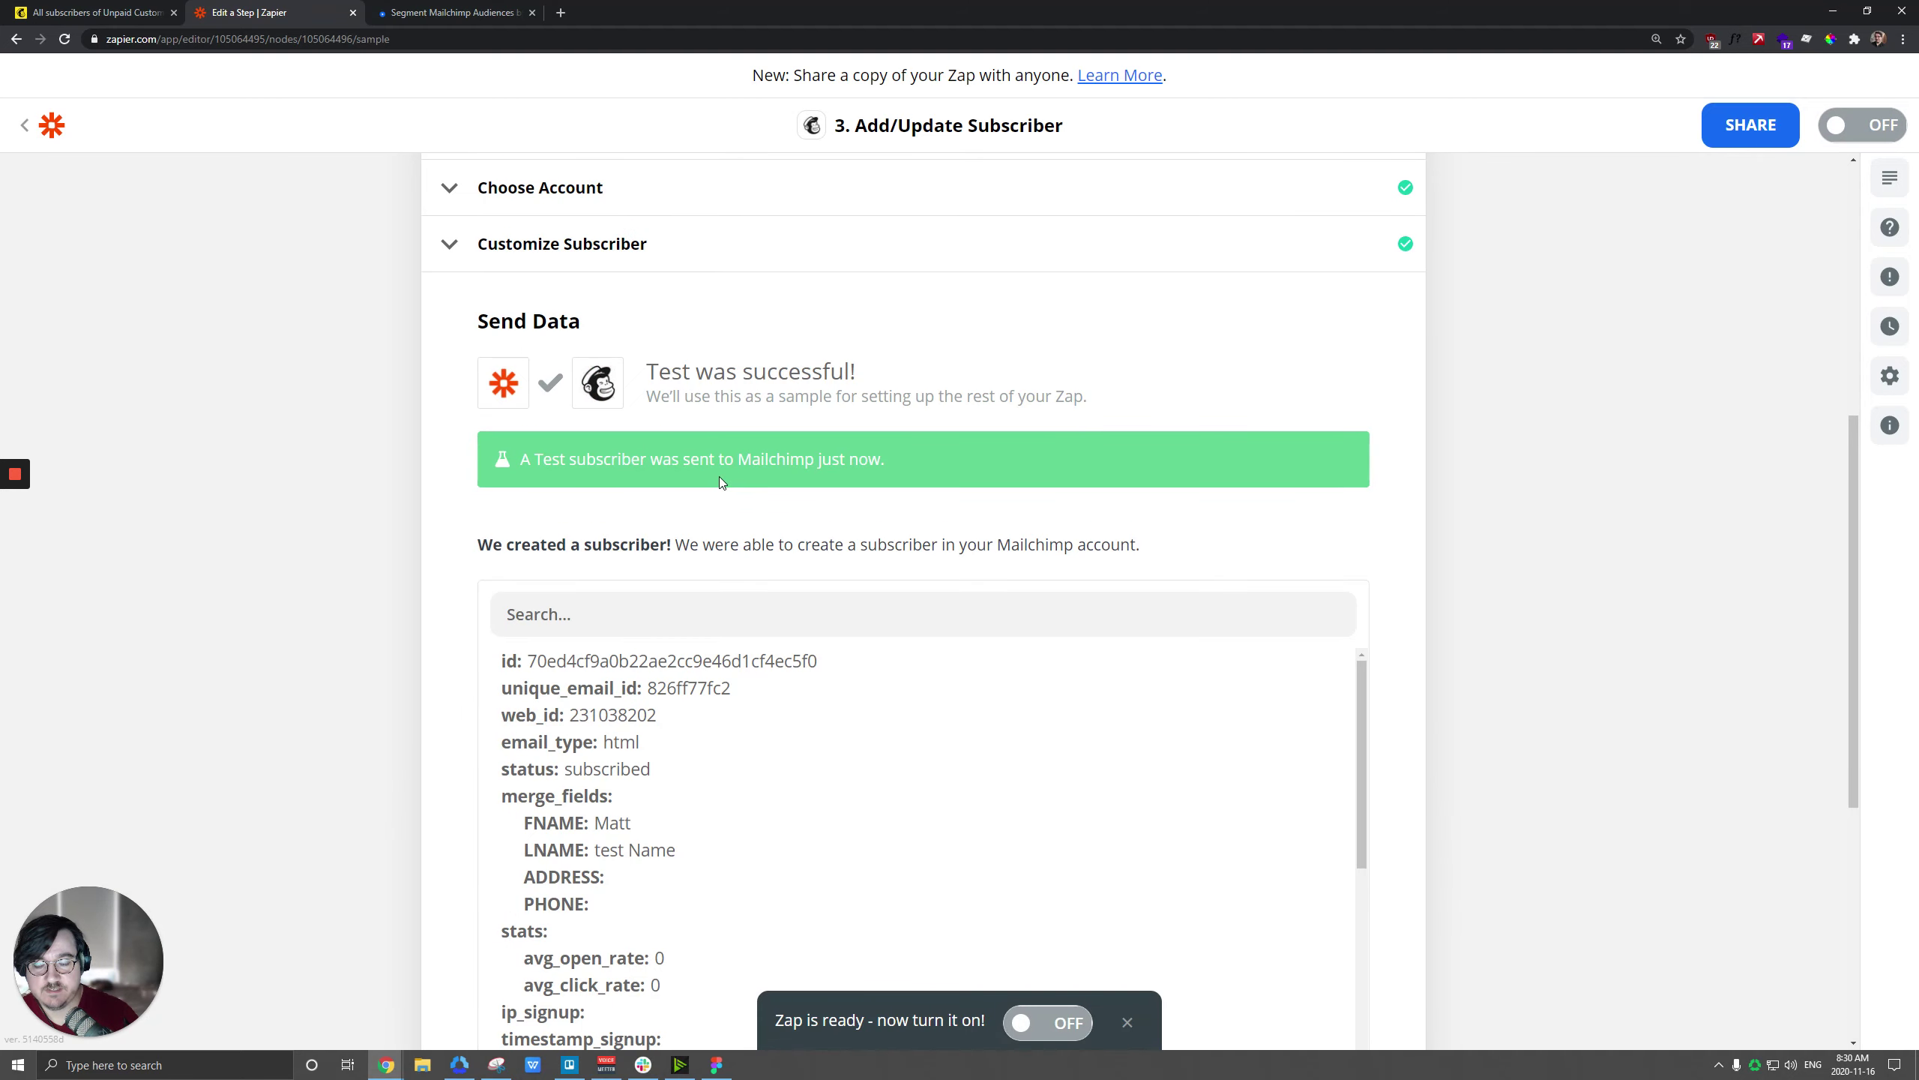